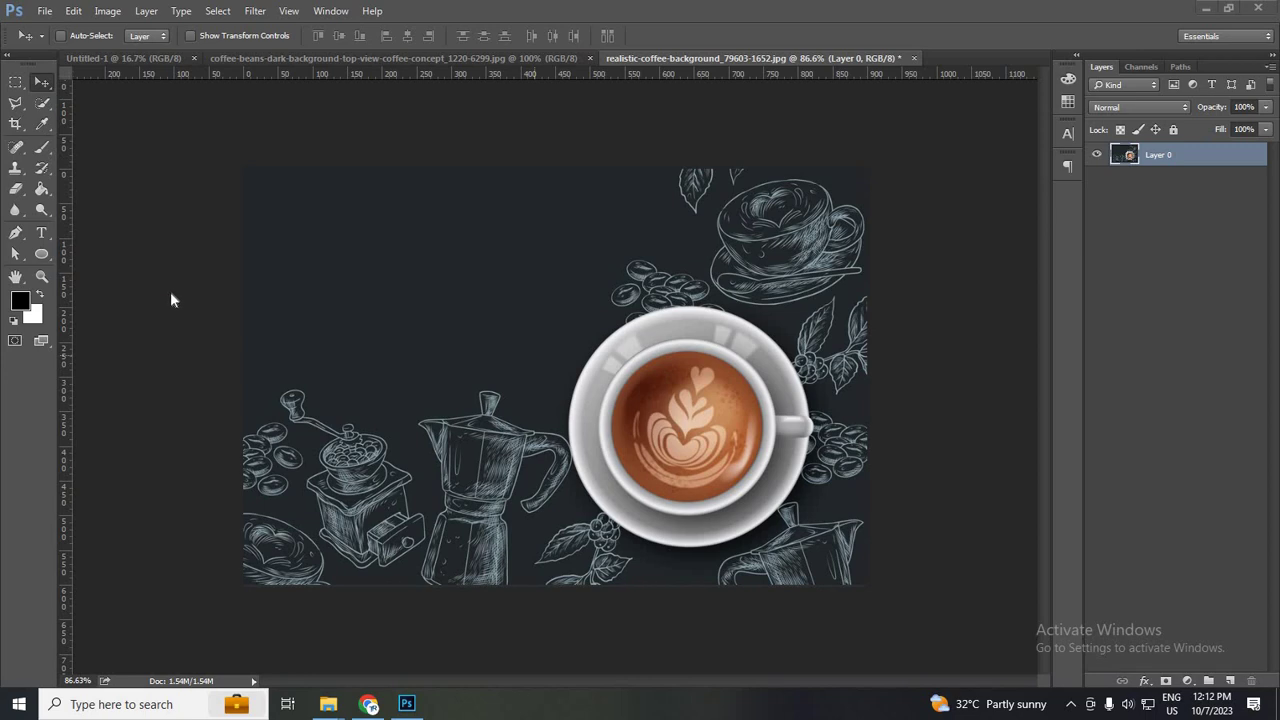
Make the Quick Selection Tool from the Quick Selection/Magic Wand flyout the active tool
left_click(18, 86)
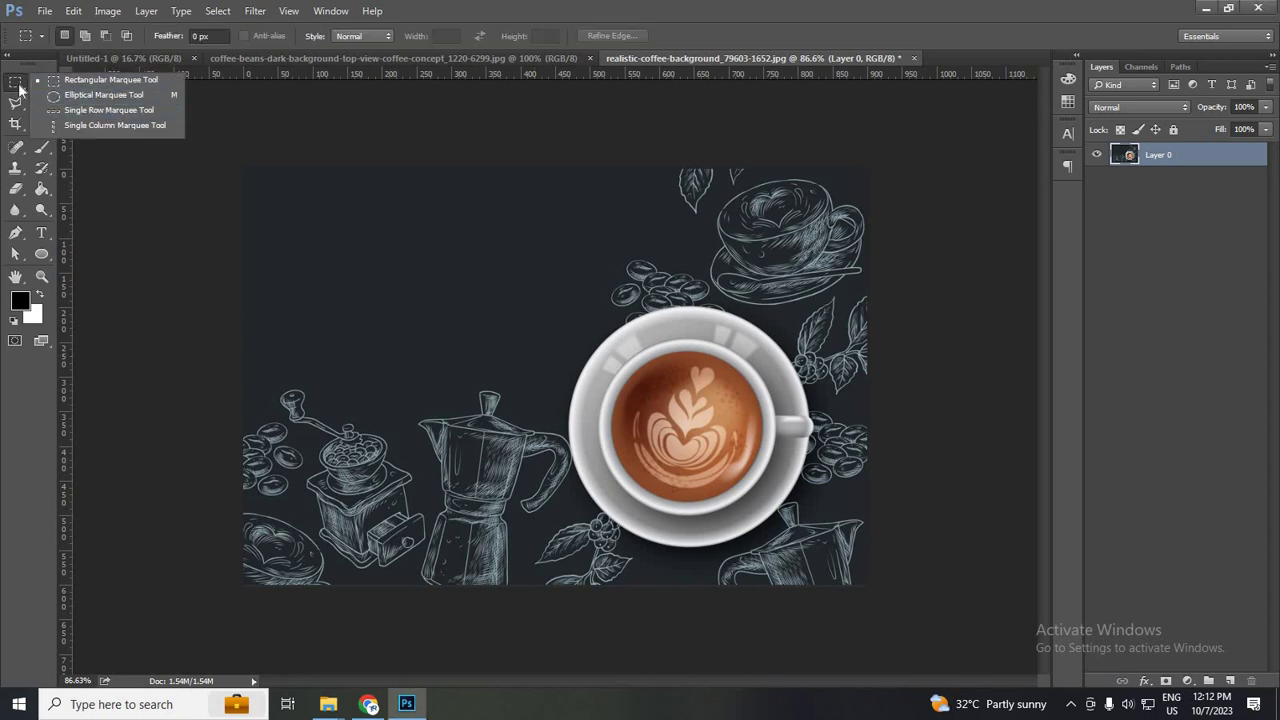
left_click_drag(40, 102, 101, 103)
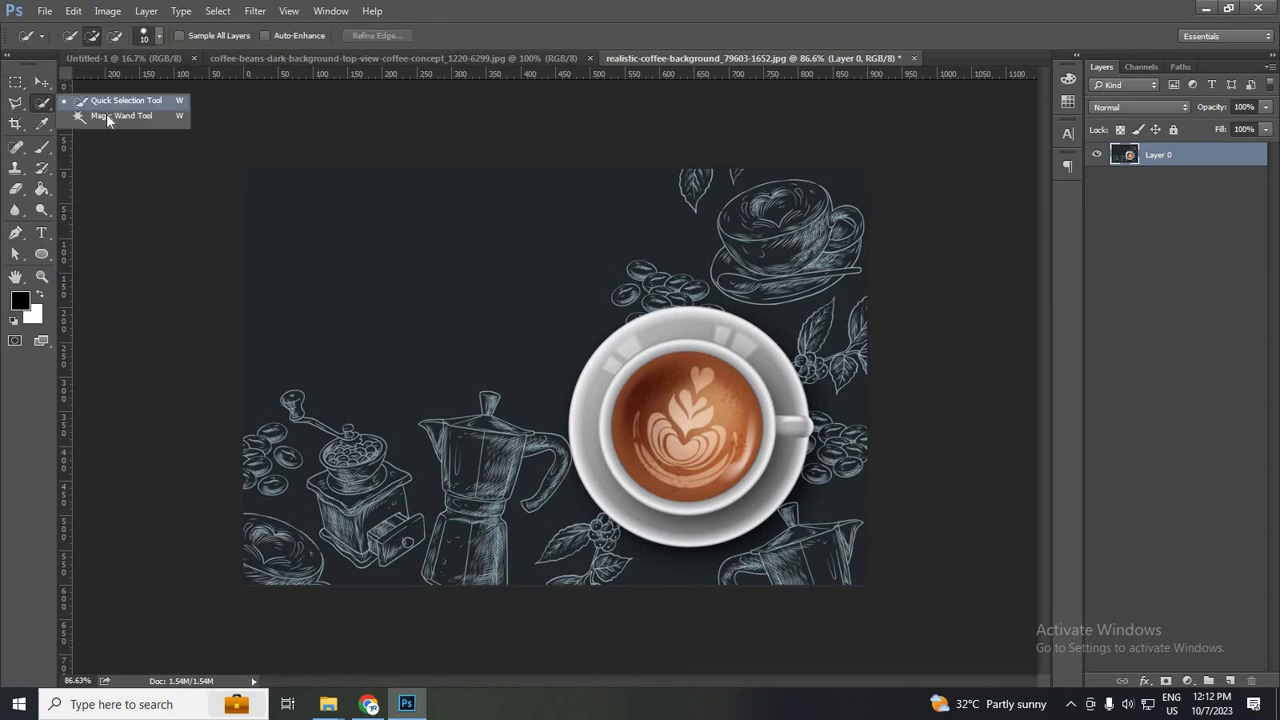
left_click(38, 118)
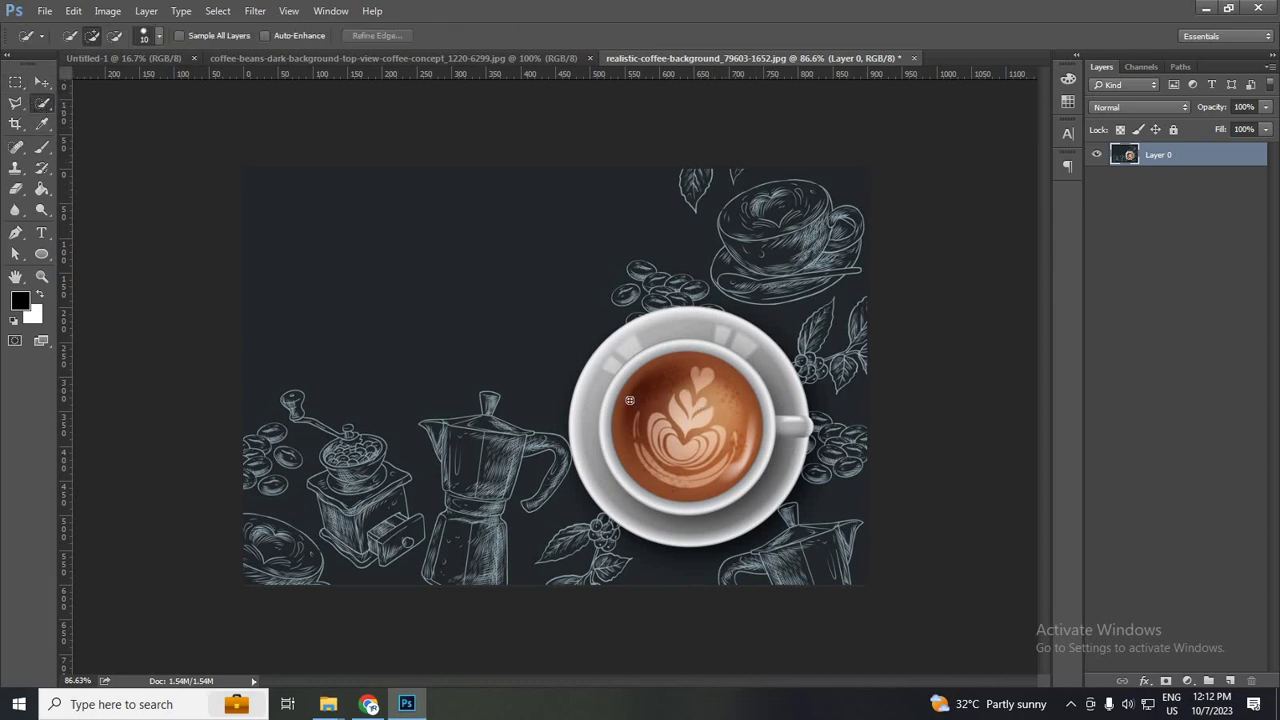
key("v")
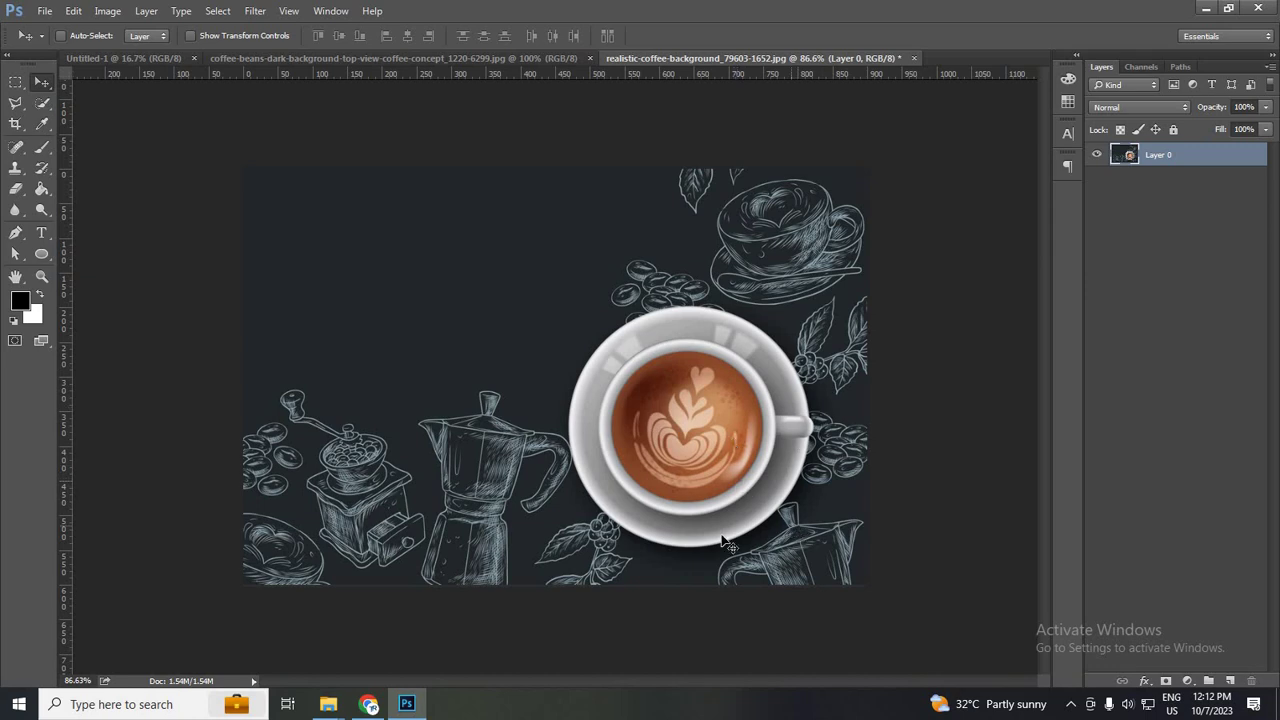
left_click(42, 103)
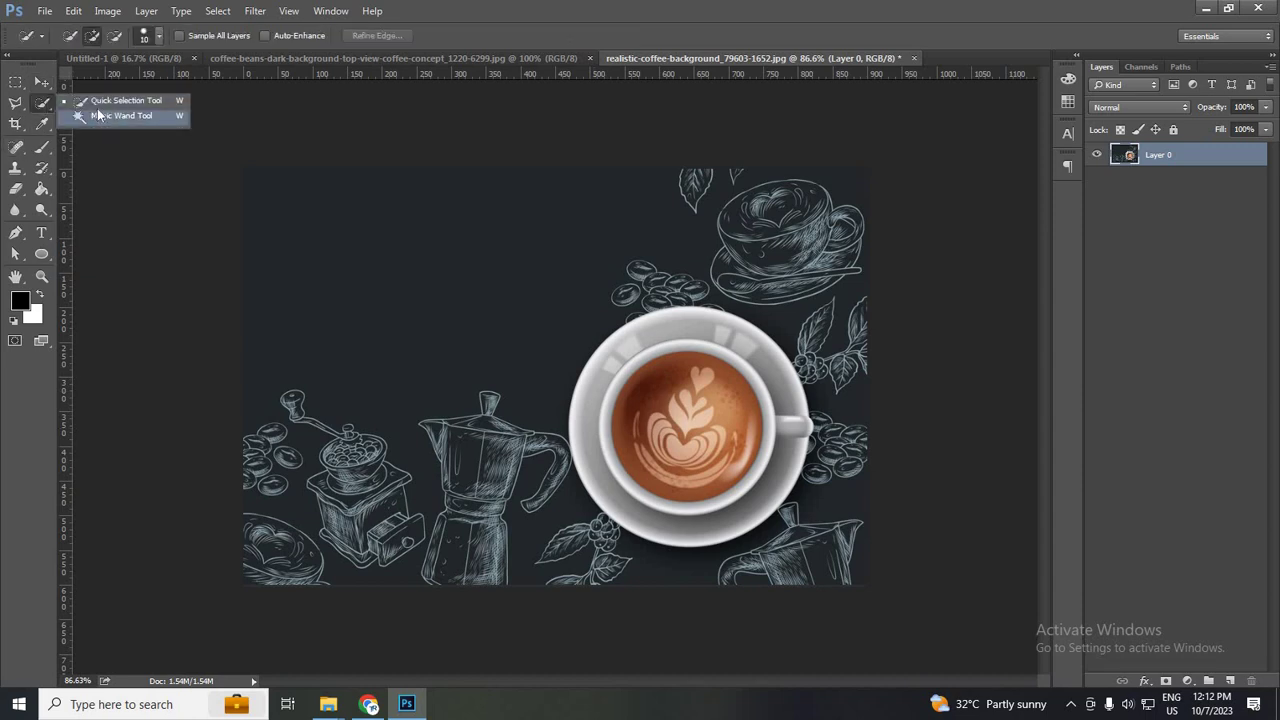
left_click(105, 101)
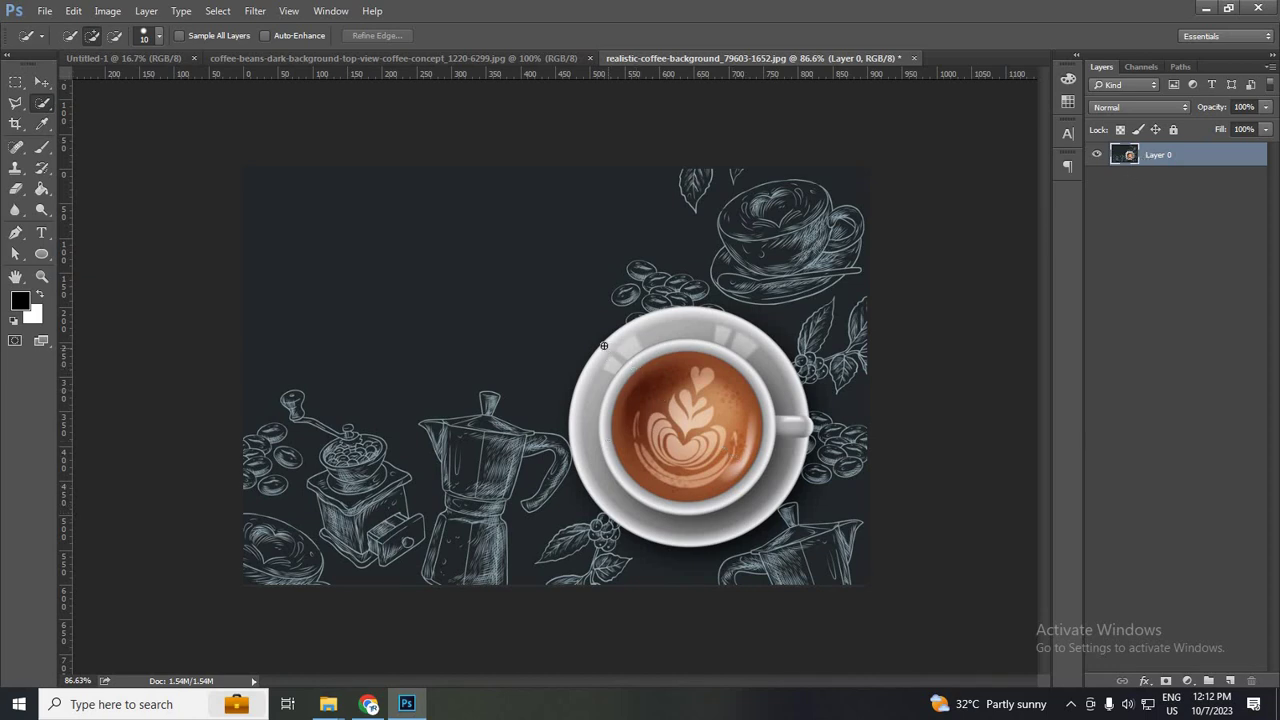
Brush the Quick Selection Tool over the latte cup and saucer to select them
mouse_move(620, 337)
left_mouse_down()
mouse_move(741, 334)
mouse_move(800, 457)
mouse_move(770, 490)
mouse_move(689, 501)
mouse_move(622, 435)
mouse_move(684, 371)
left_mouse_up()
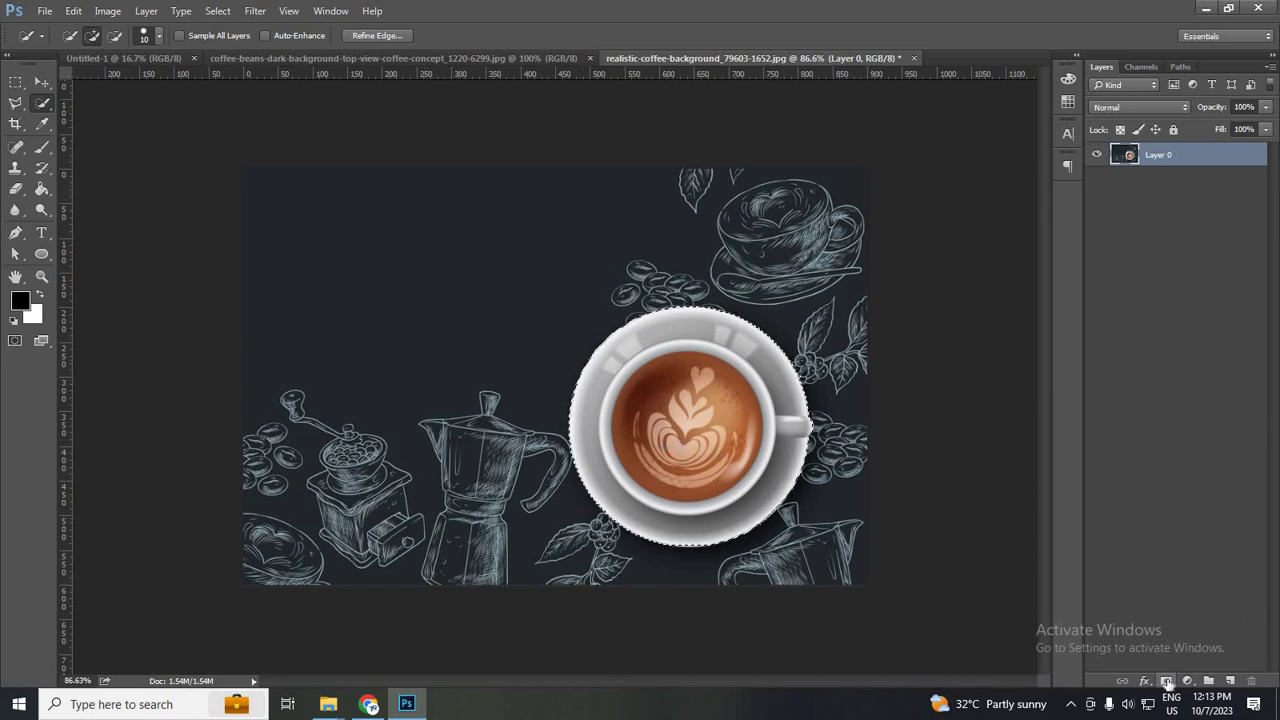
Add a layer mask to Layer 0 from the cup selection, then check the image and mask thumbnails
left_click(1166, 681)
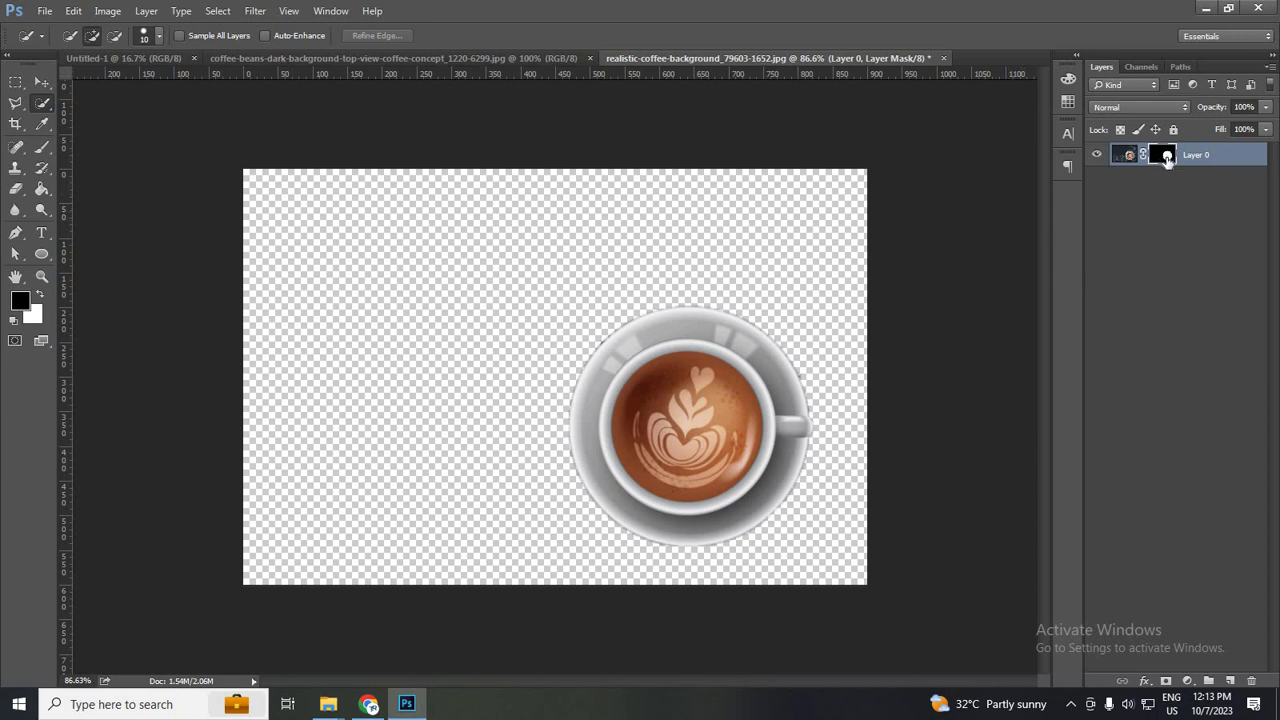
left_click(1128, 155)
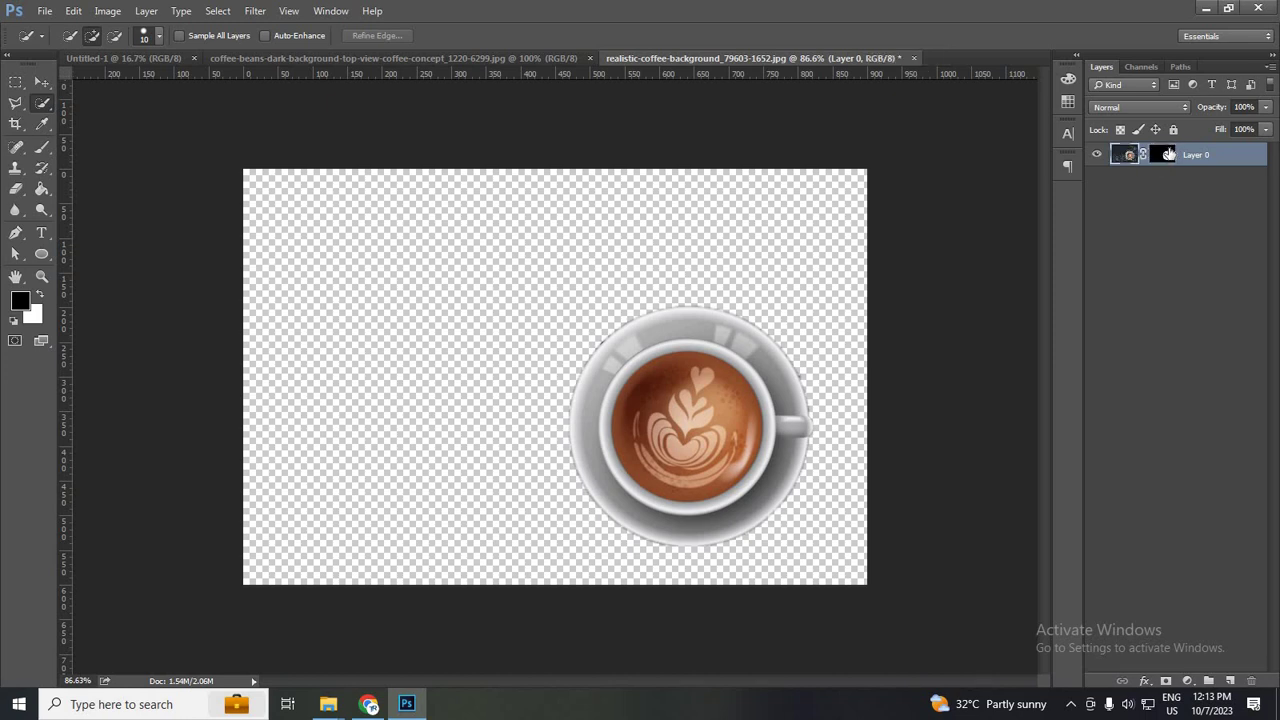
left_click(1168, 155)
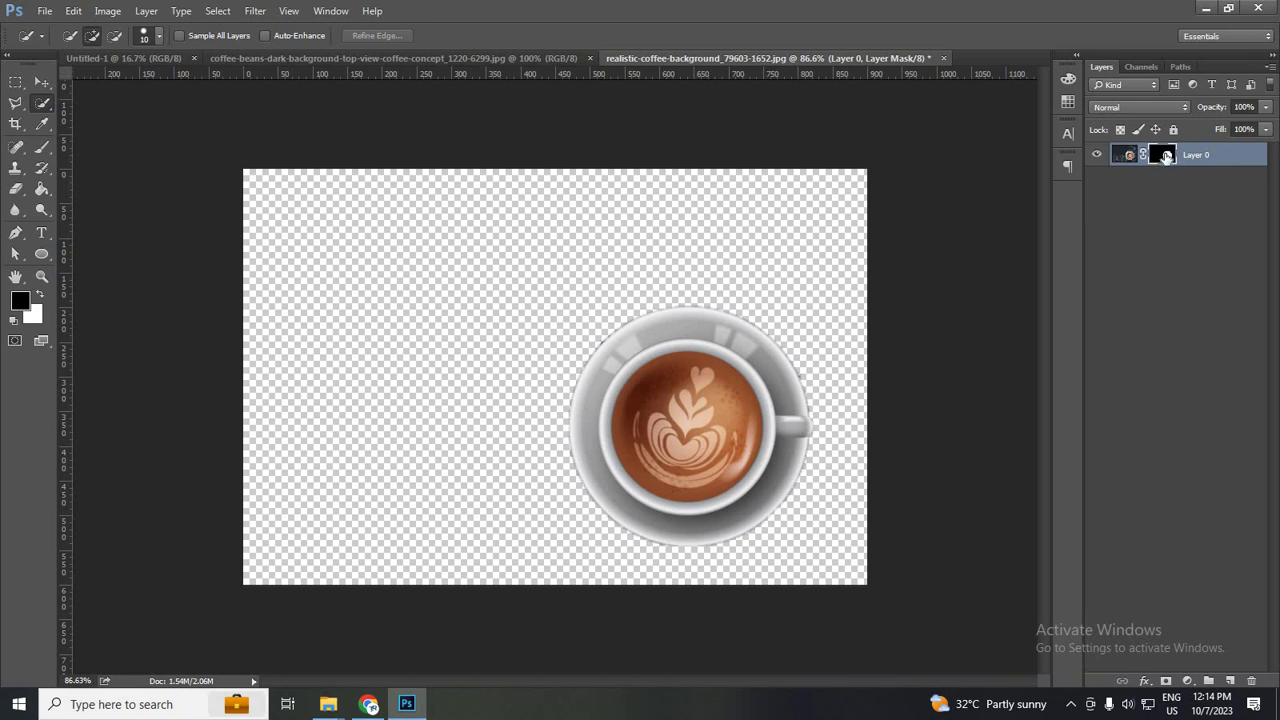
left_click(1165, 157, "shift")
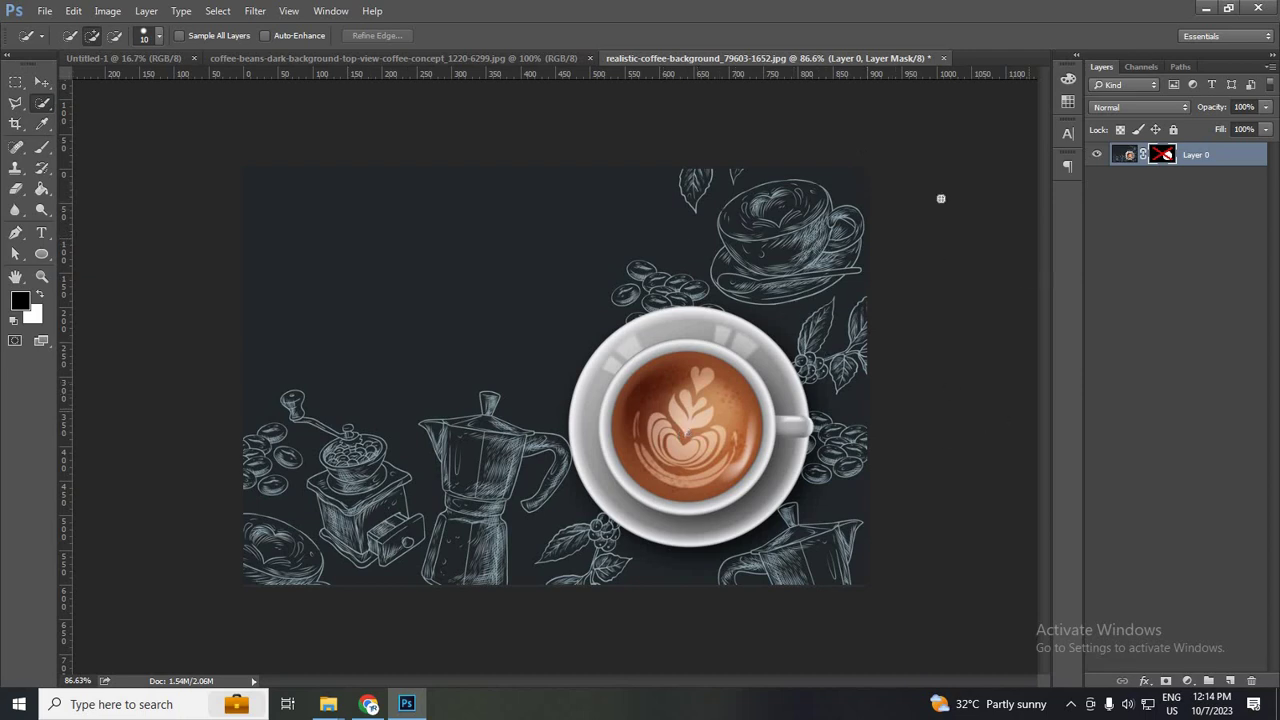
left_click(1166, 157, "shift")
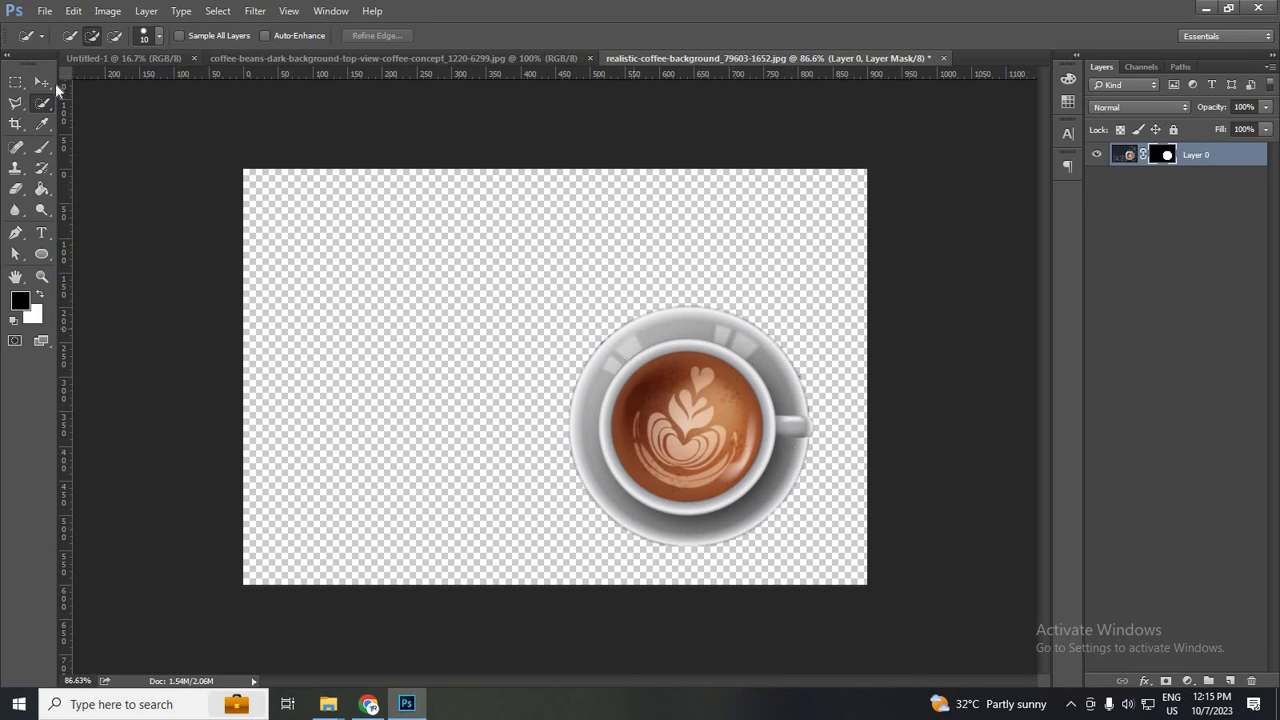
Drag the masked cup with the Move tool into the coffee-beans photo as Layer 1
key("v")
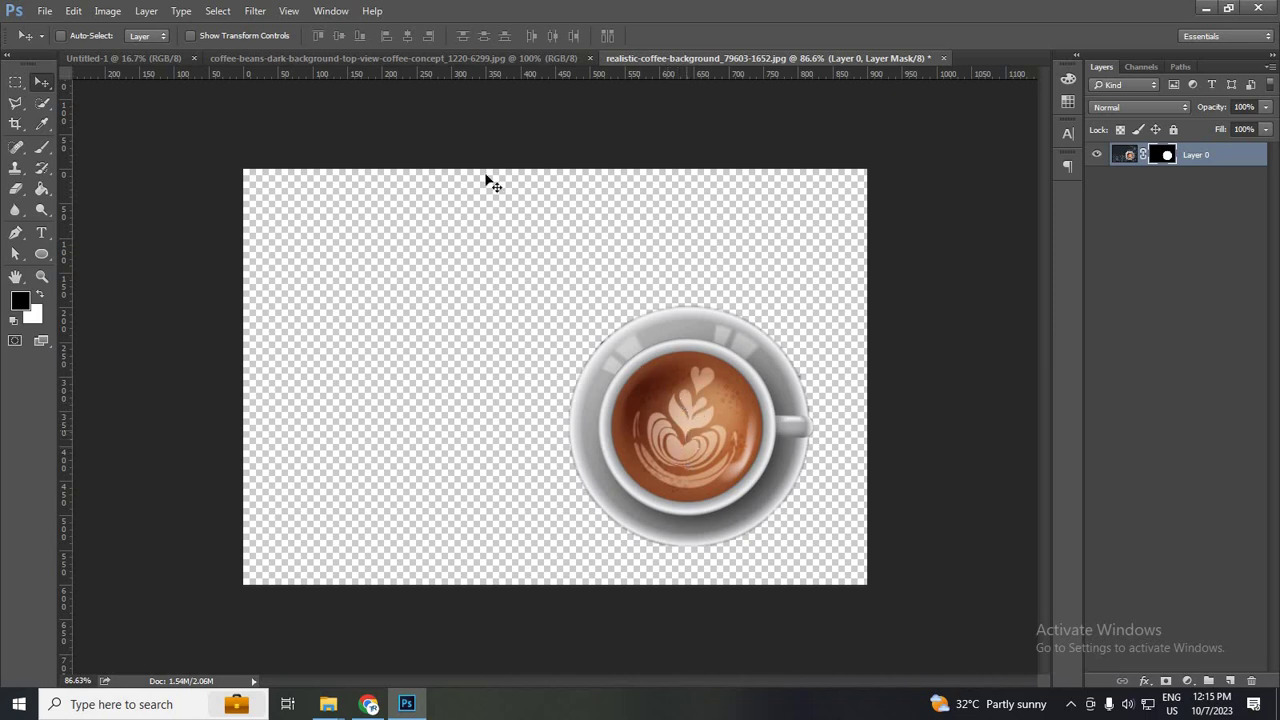
left_click(450, 58)
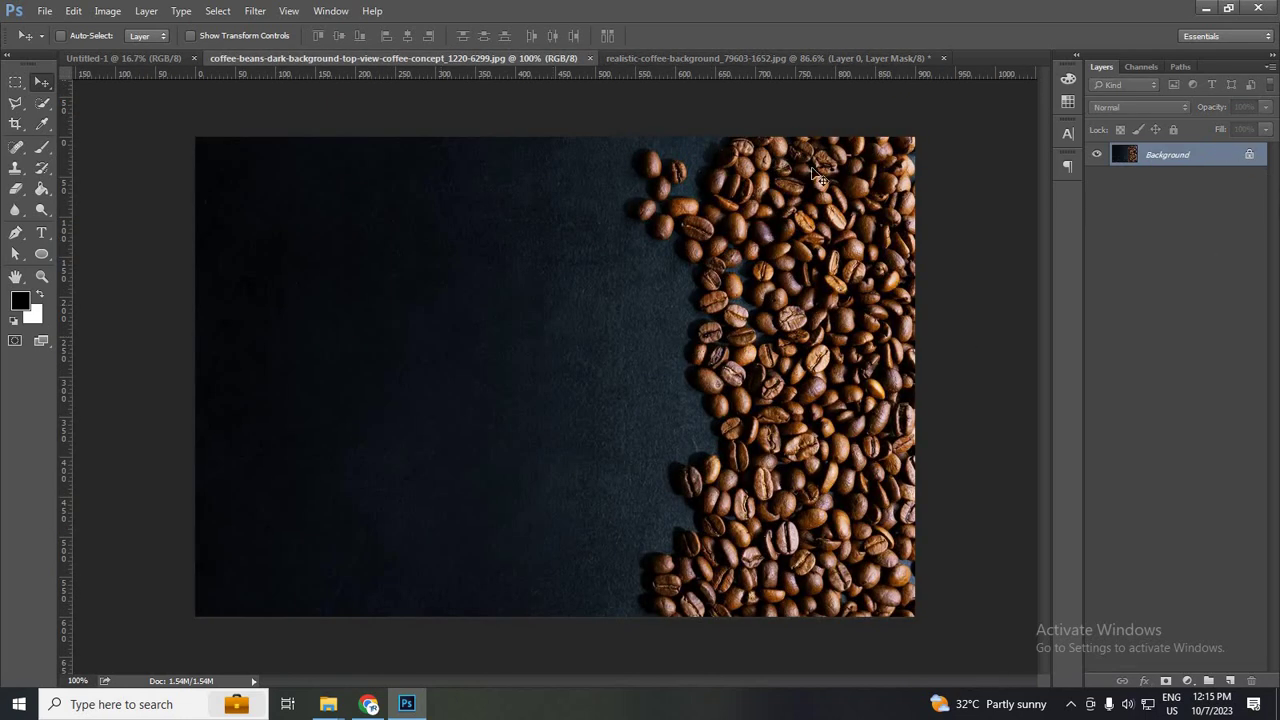
key("ctrl+Tab")
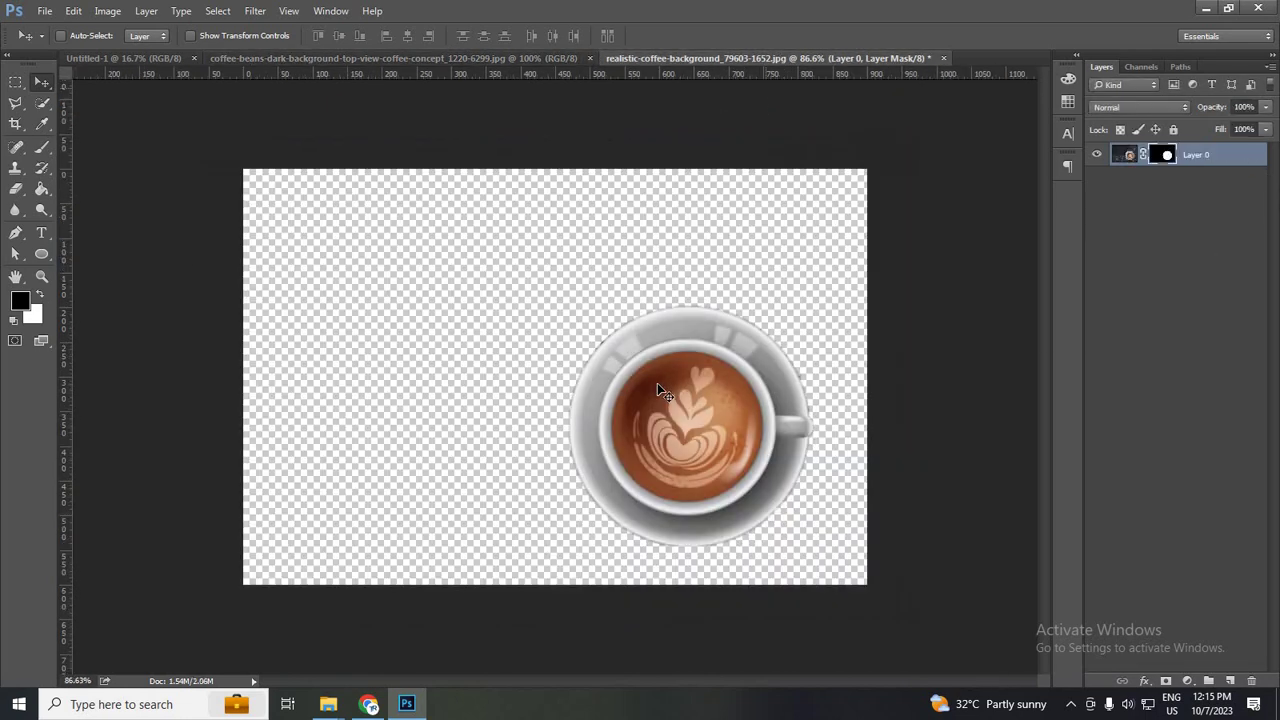
mouse_move(560, 250)
left_mouse_down()
mouse_move(452, 62)
mouse_move(450, 420)
left_mouse_up()
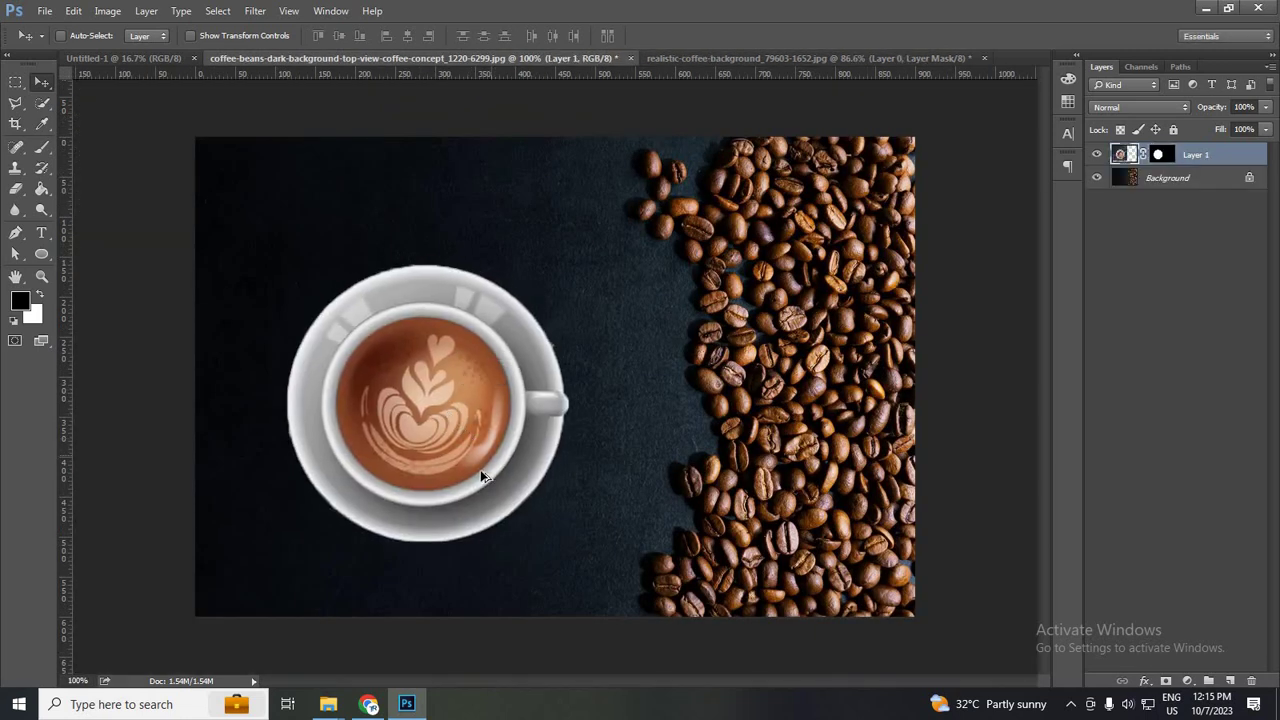
scroll(481, 471, "down", 2)
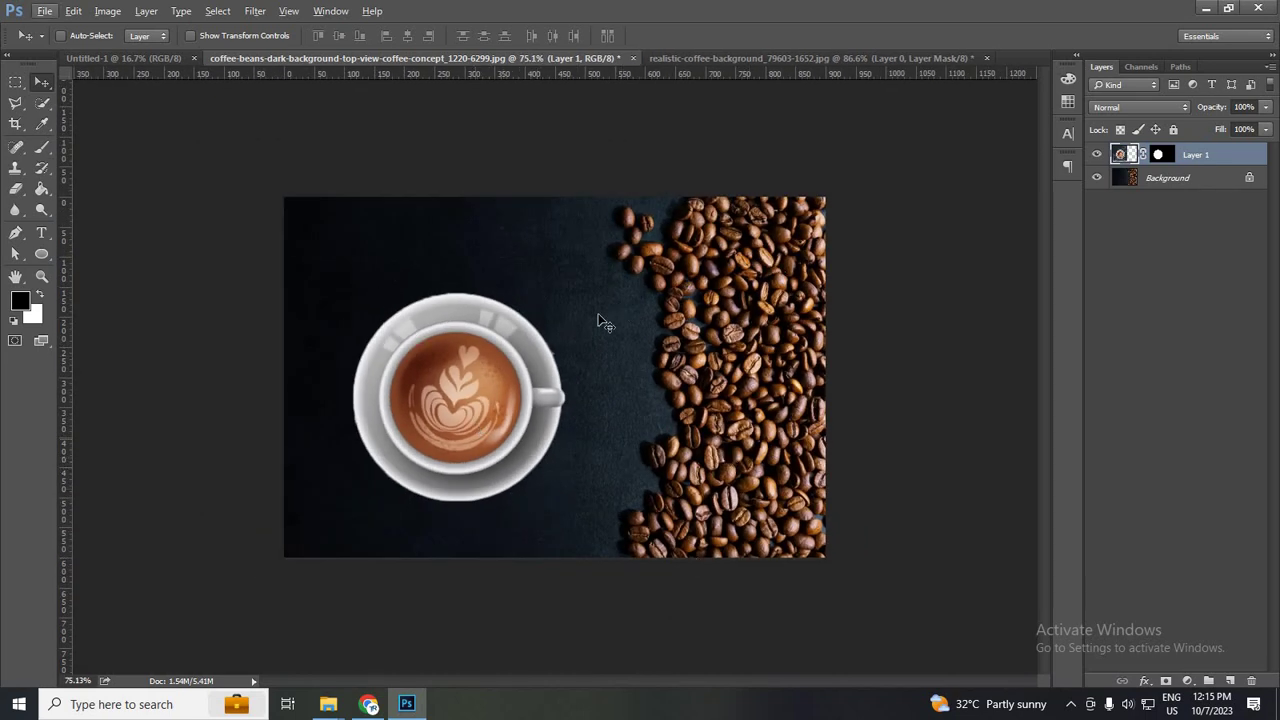
scroll(420, 347, "up", 2)
scroll(445, 355, "up", 3)
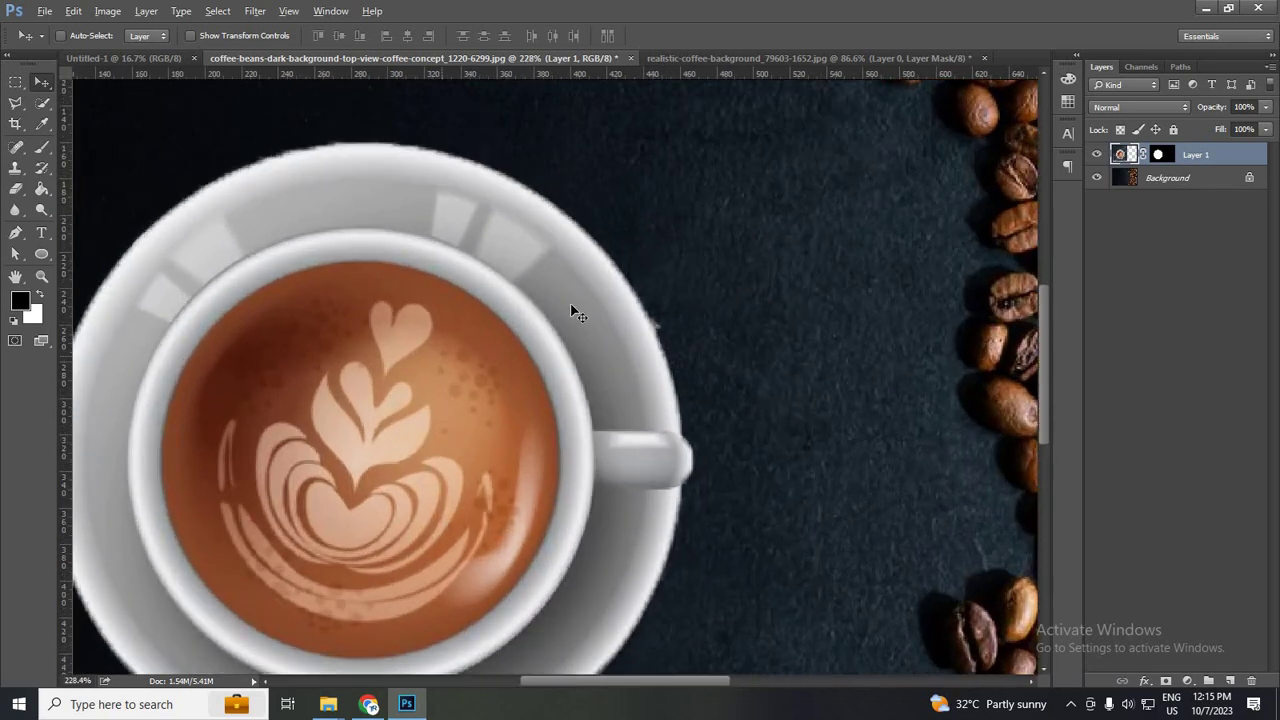
scroll(505, 452, "down", 3)
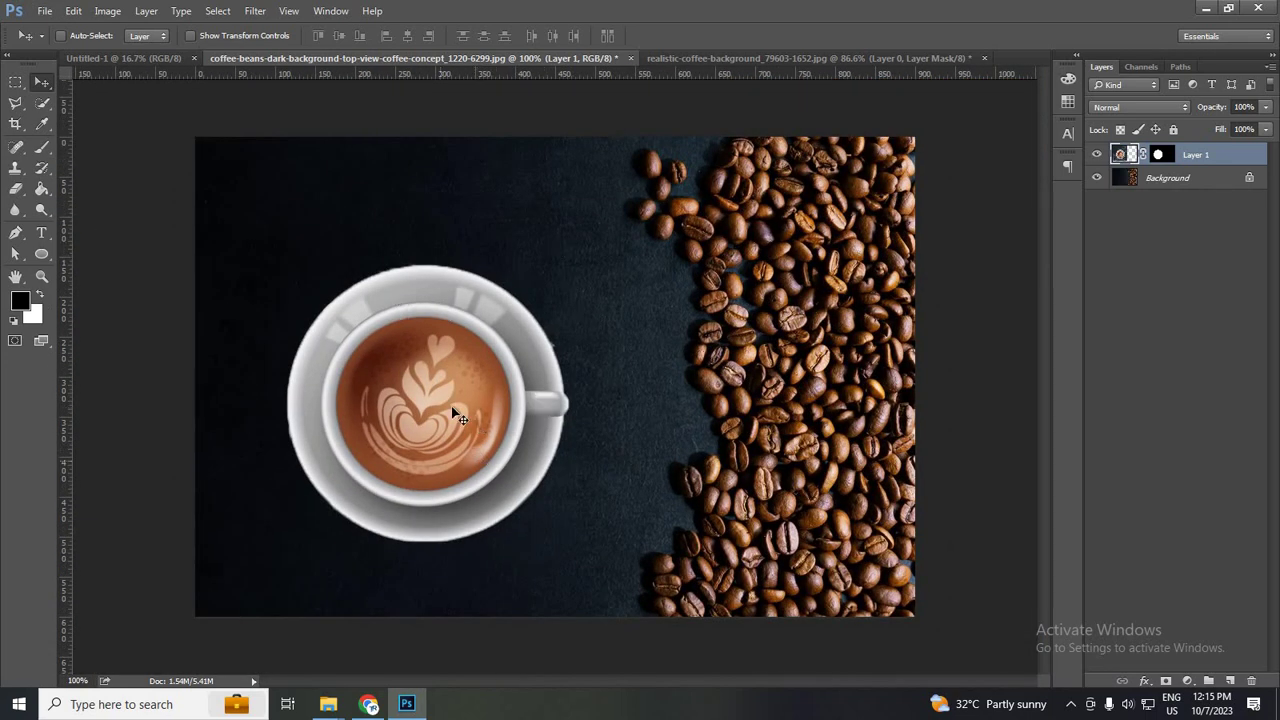
scroll(446, 409, "down", 1)
scroll(444, 446, "down", 1)
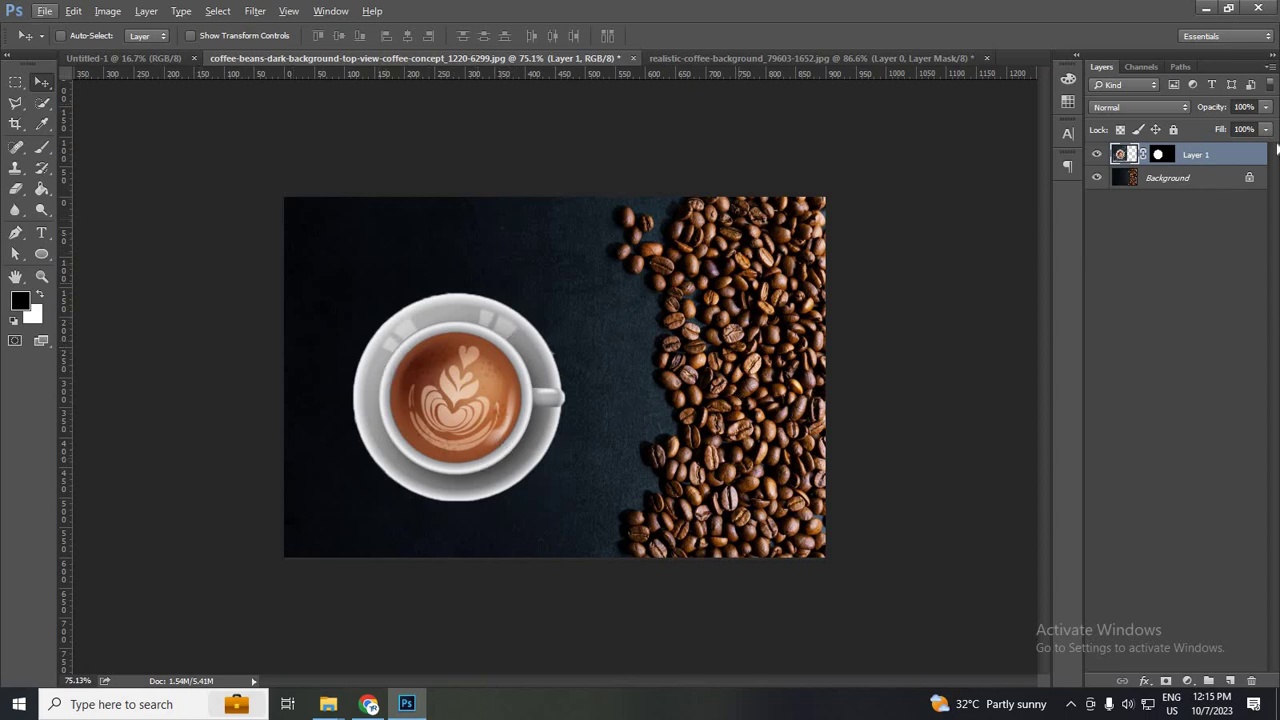
Disable Layer 1's mask and shift the cup layer right over the coffee beans
left_click(717, 58)
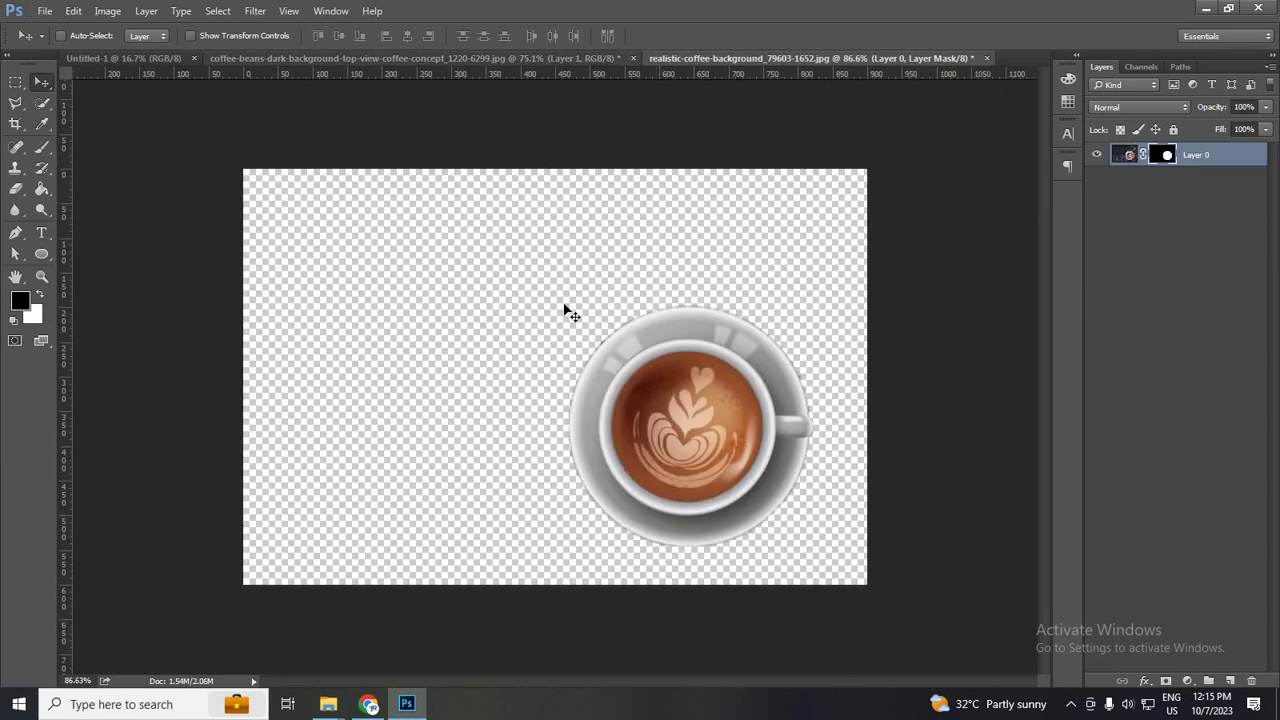
key("ctrl+shift+Tab")
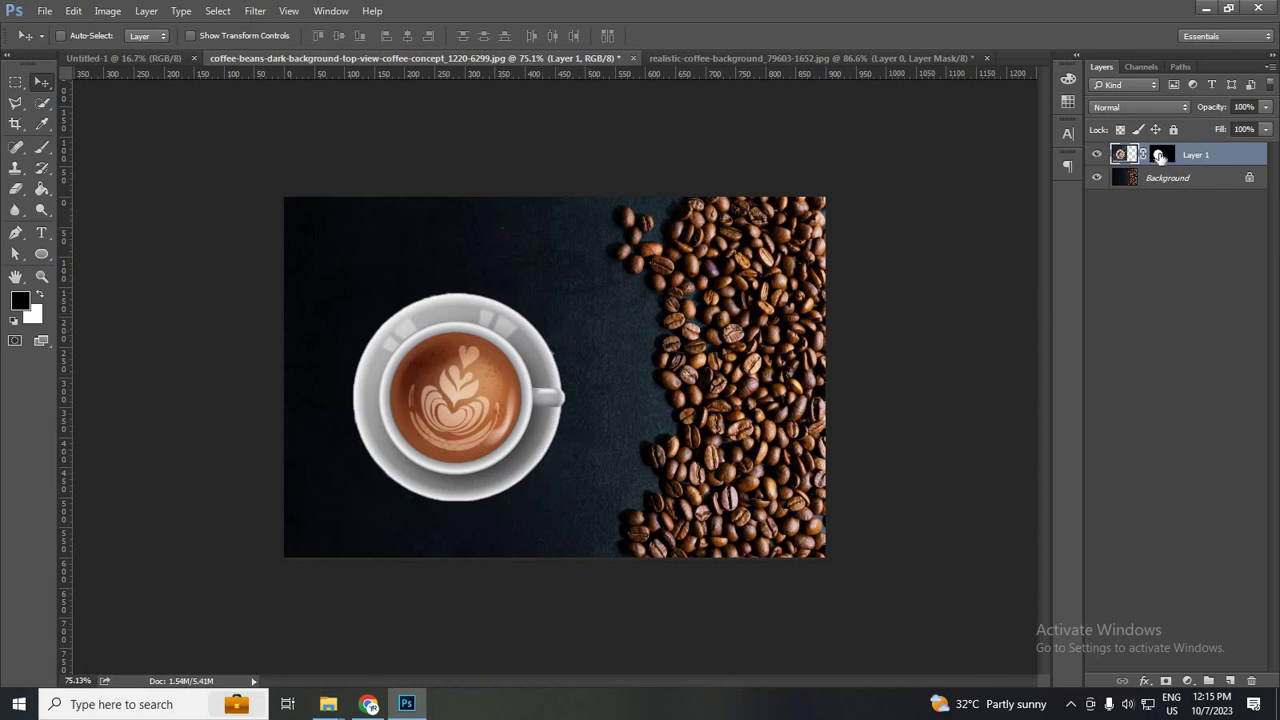
left_click(1160, 155, "shift")
left_click(1160, 154, "shift")
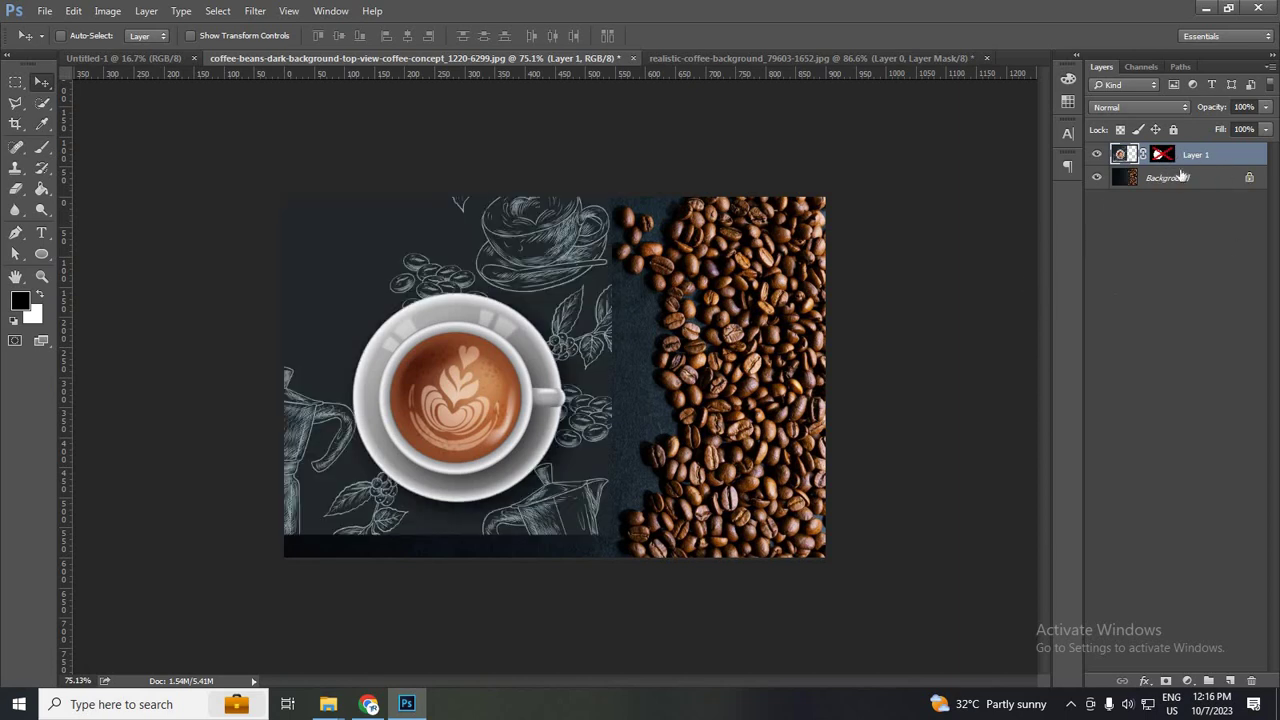
mouse_move(497, 371)
left_mouse_down()
mouse_move(691, 381)
mouse_move(886, 471)
left_mouse_up()
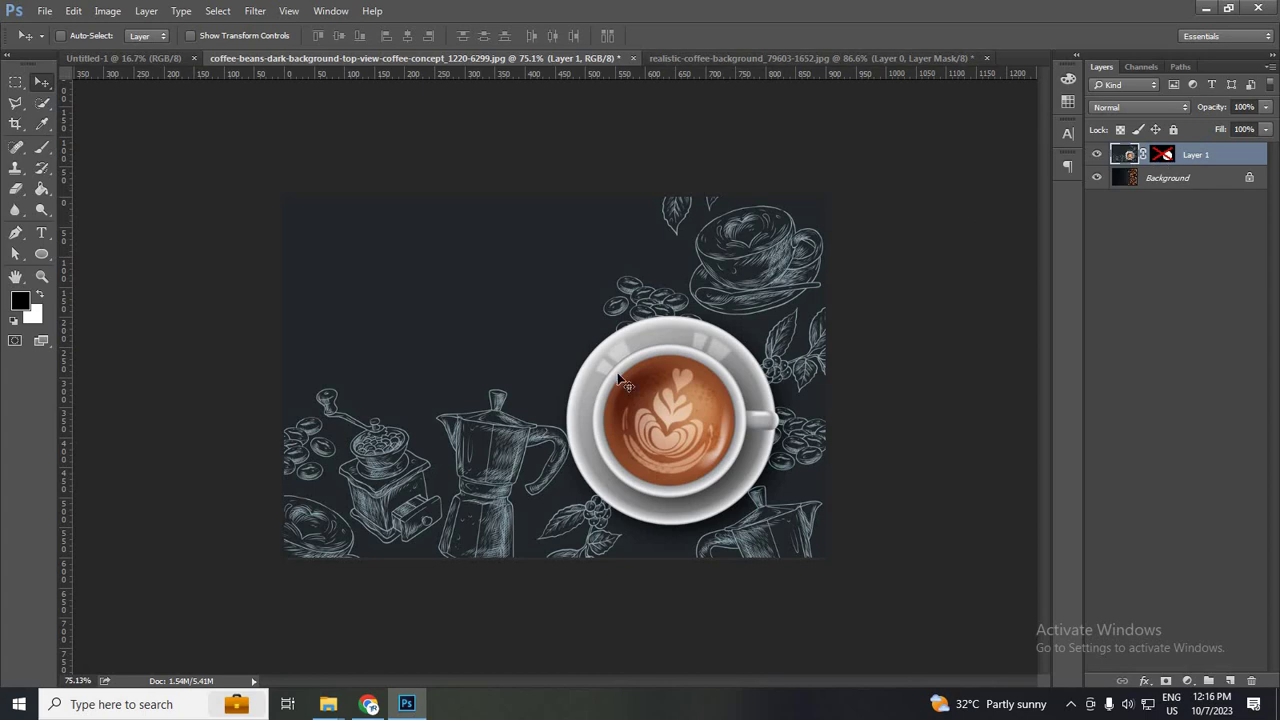
Re-enable Layer 1's mask, move the cup back left, and return to the realistic coffee document
left_click(1162, 154, "shift")
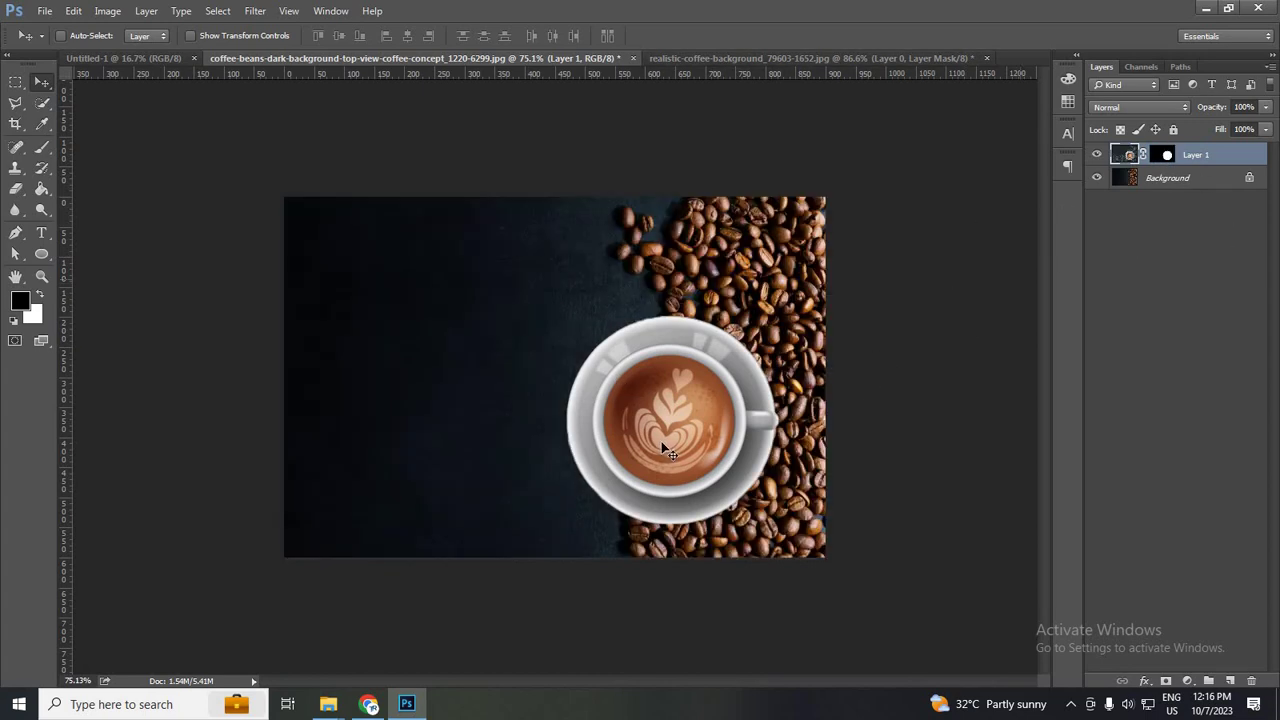
left_click_drag(560, 428, 315, 394)
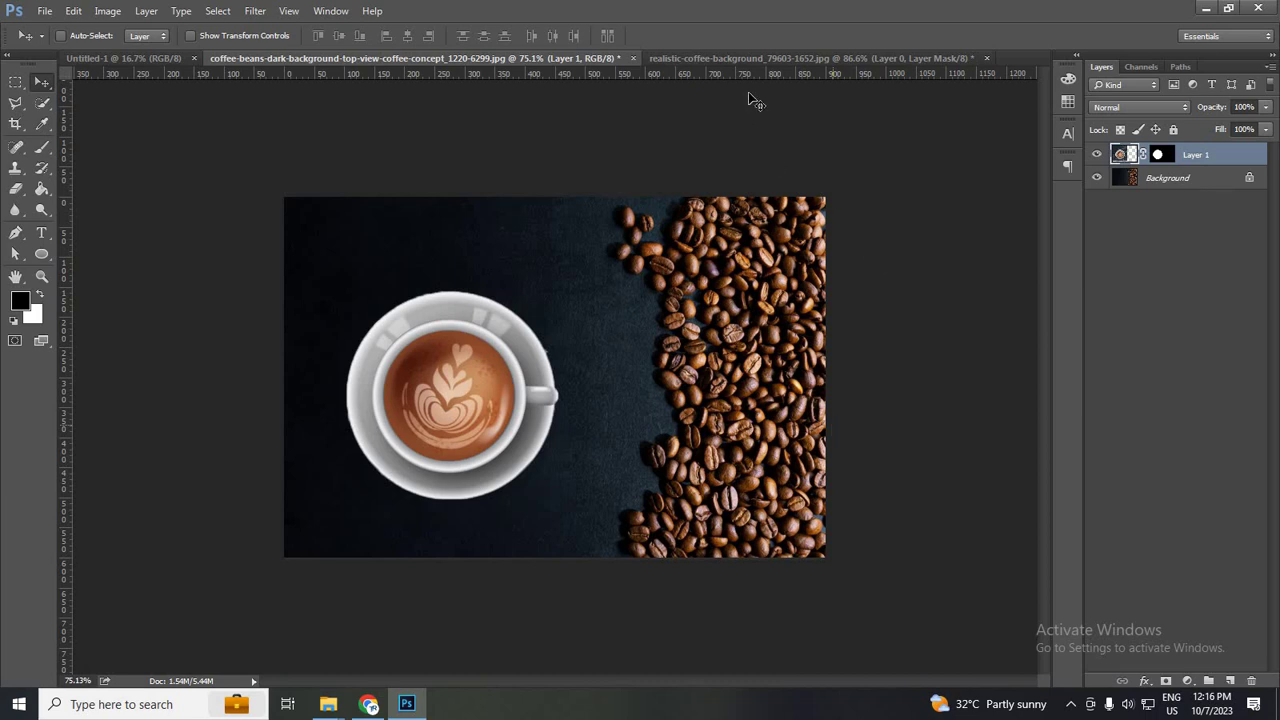
left_click(818, 59)
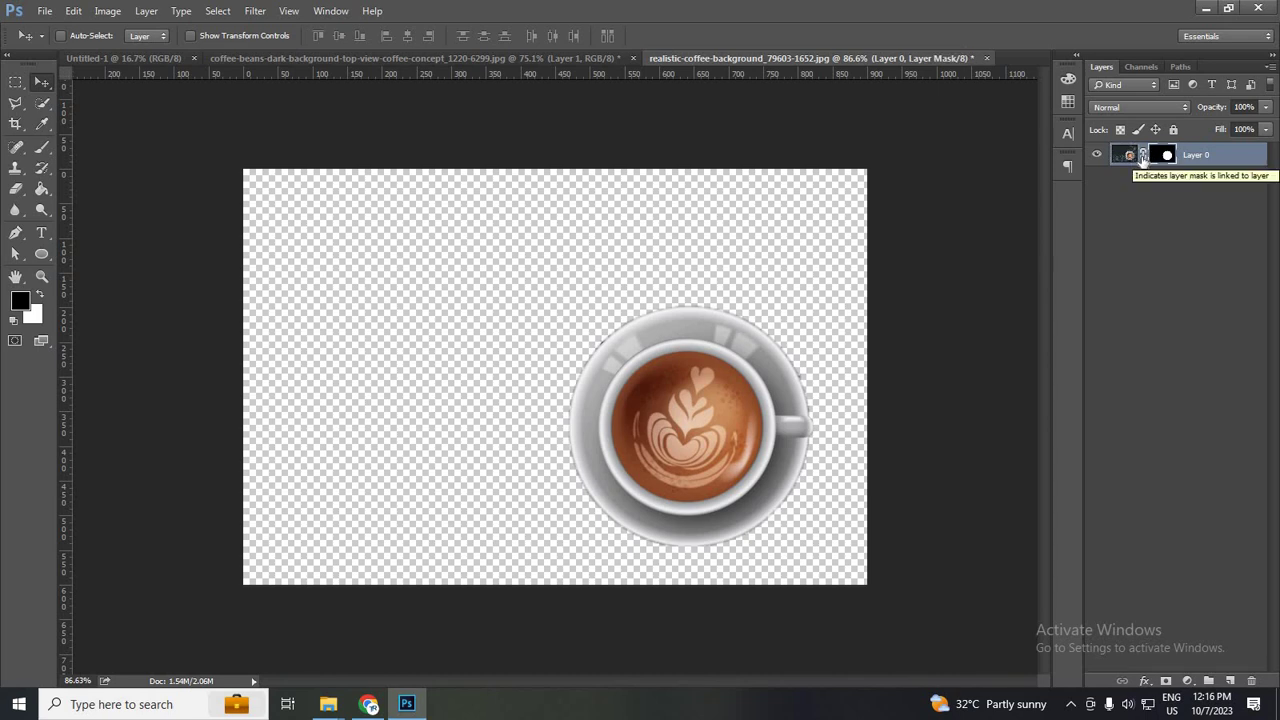
Unlink Layer 0's mask and reposition the cup image and circular mask independently
left_click(1143, 155)
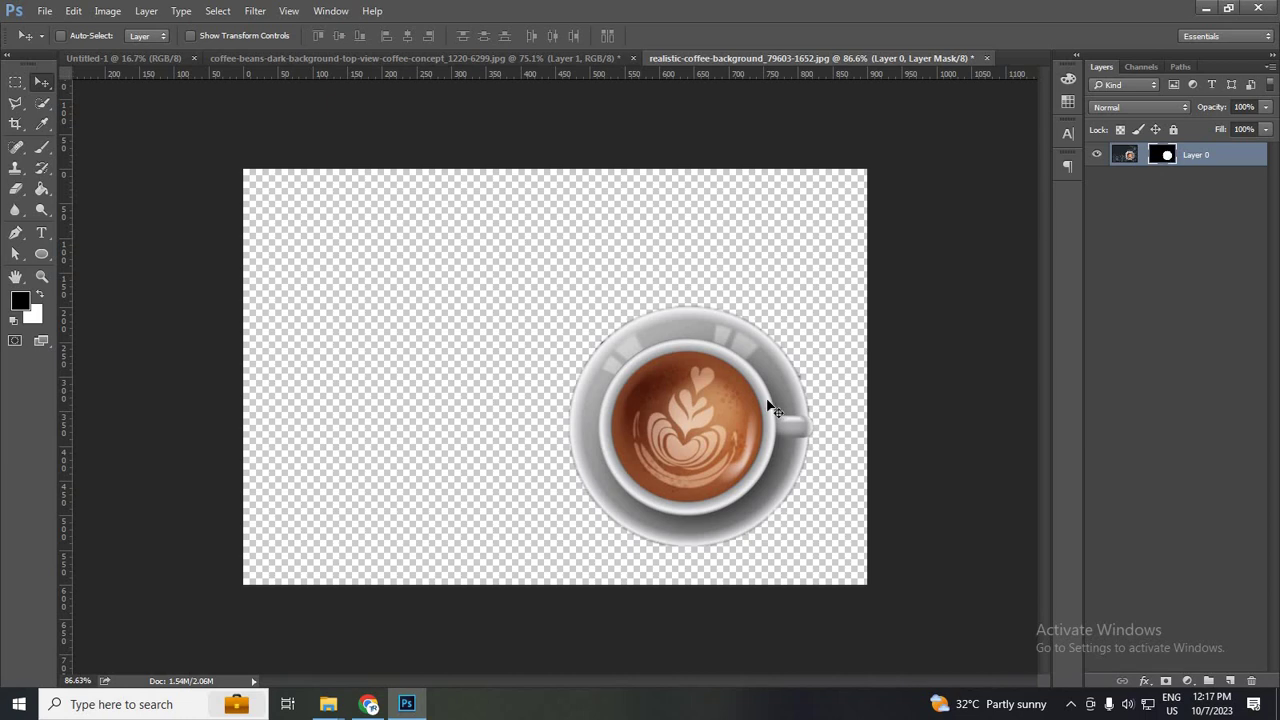
mouse_move(692, 393)
left_mouse_down()
mouse_move(714, 374)
mouse_move(507, 292)
mouse_move(564, 341)
left_mouse_up()
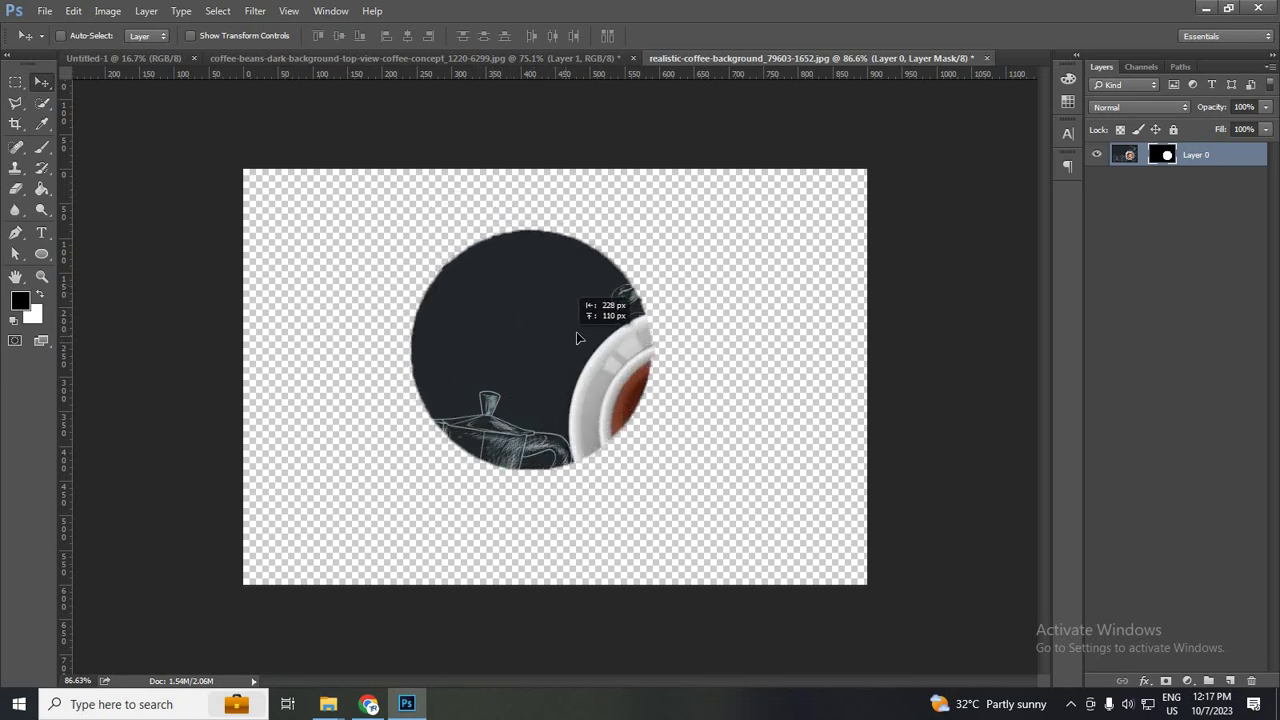
mouse_move(564, 341)
left_mouse_down()
mouse_move(754, 269)
mouse_move(500, 286)
mouse_move(429, 386)
mouse_move(440, 330)
mouse_move(407, 450)
mouse_move(447, 507)
left_mouse_up()
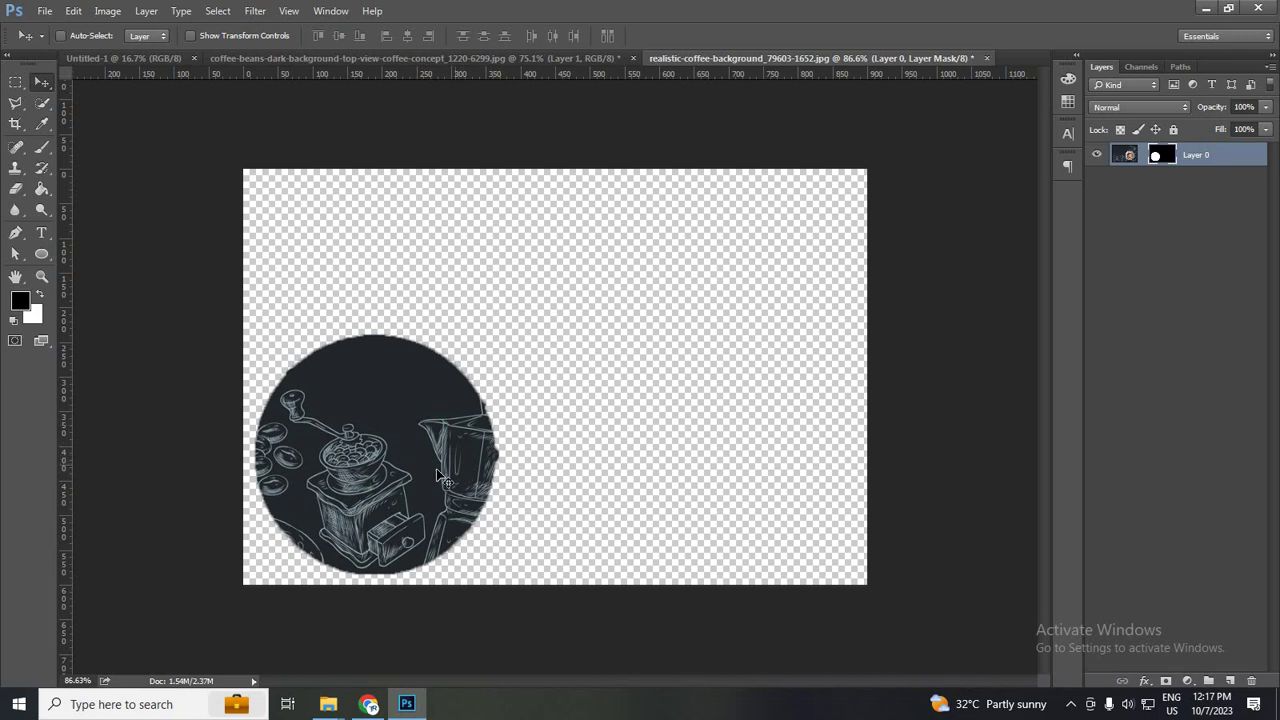
left_click_drag(657, 414, 750, 445)
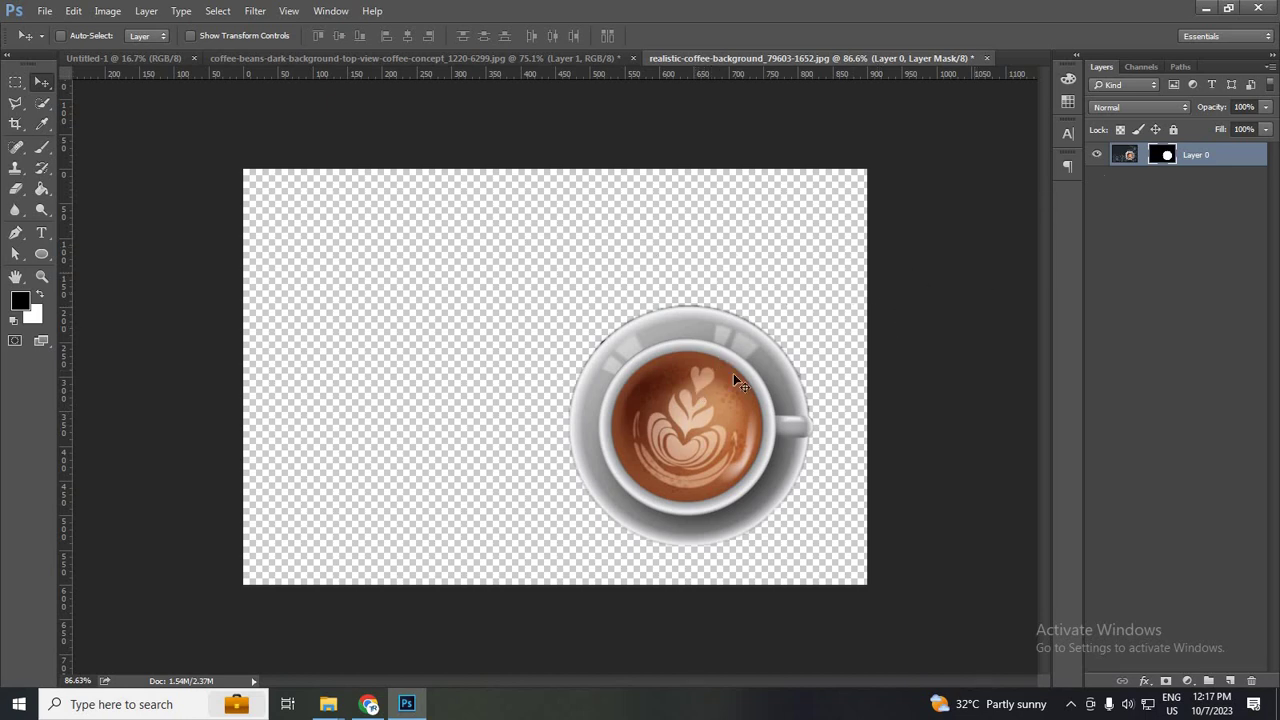
left_click_drag(688, 390, 693, 406)
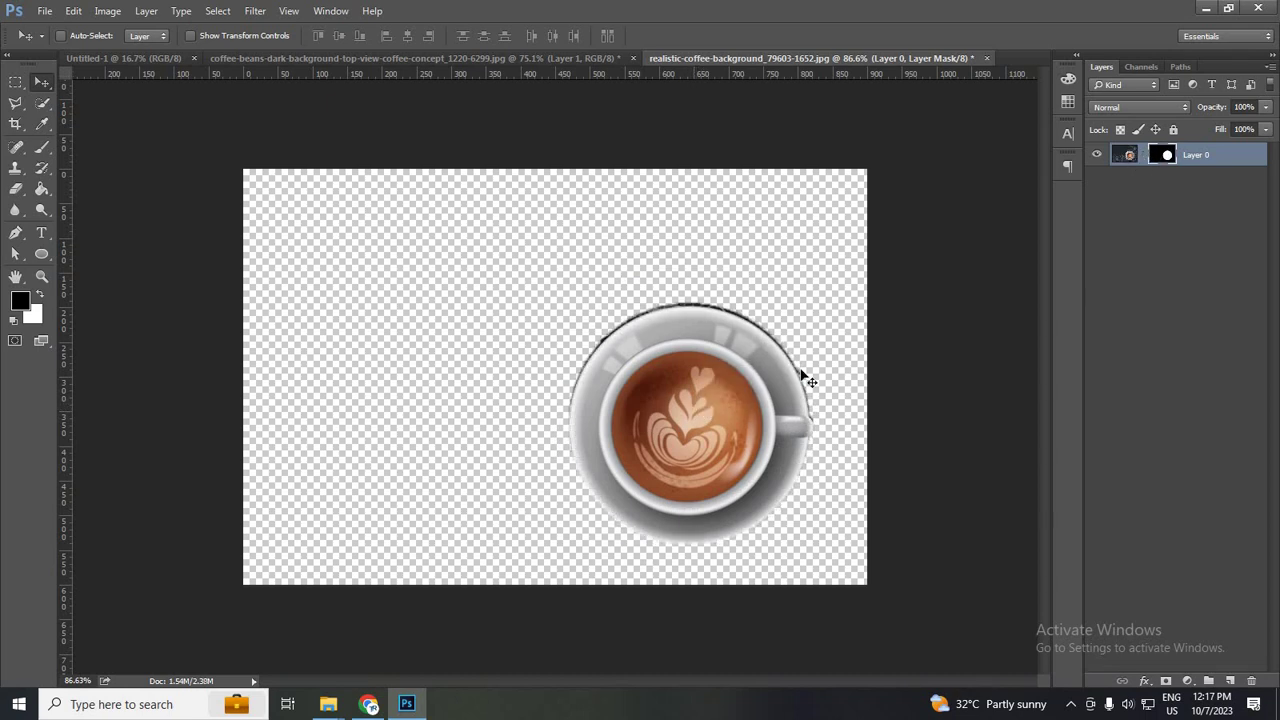
mouse_move(656, 302)
left_mouse_down()
mouse_move(632, 417)
mouse_move(871, 434)
left_mouse_up()
left_click_drag(716, 395, 713, 405)
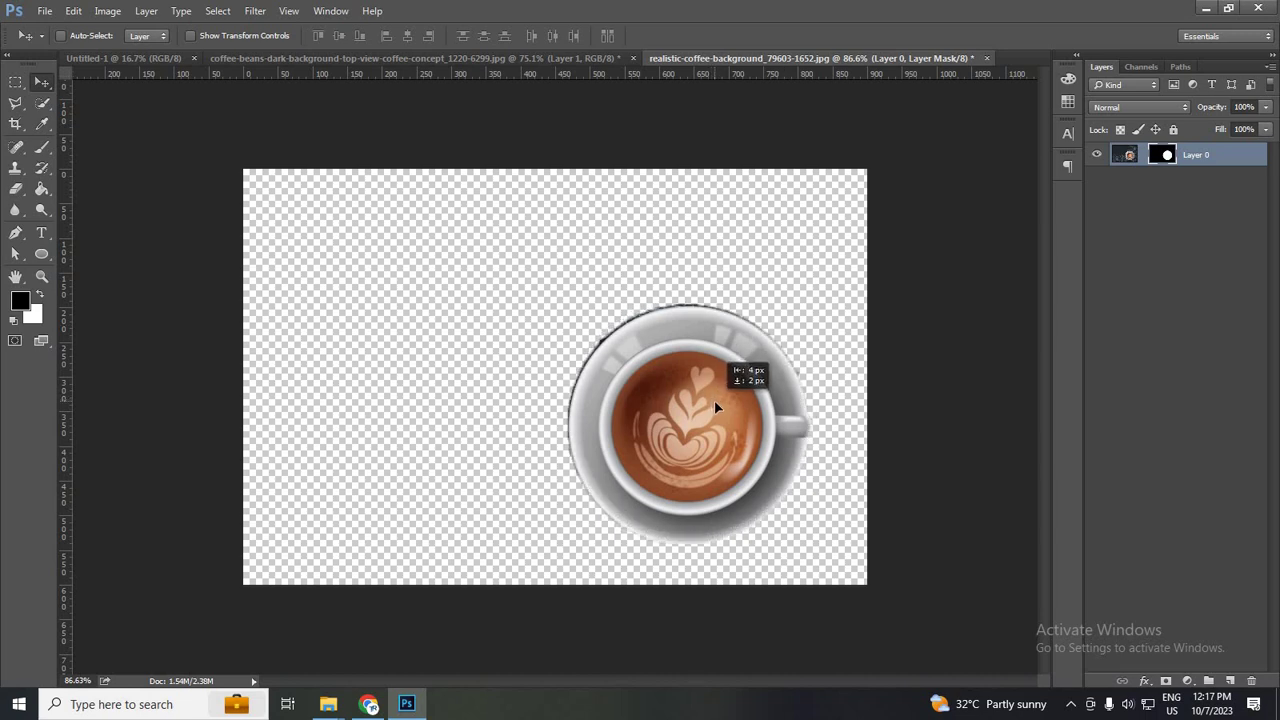
left_click_drag(713, 405, 715, 405)
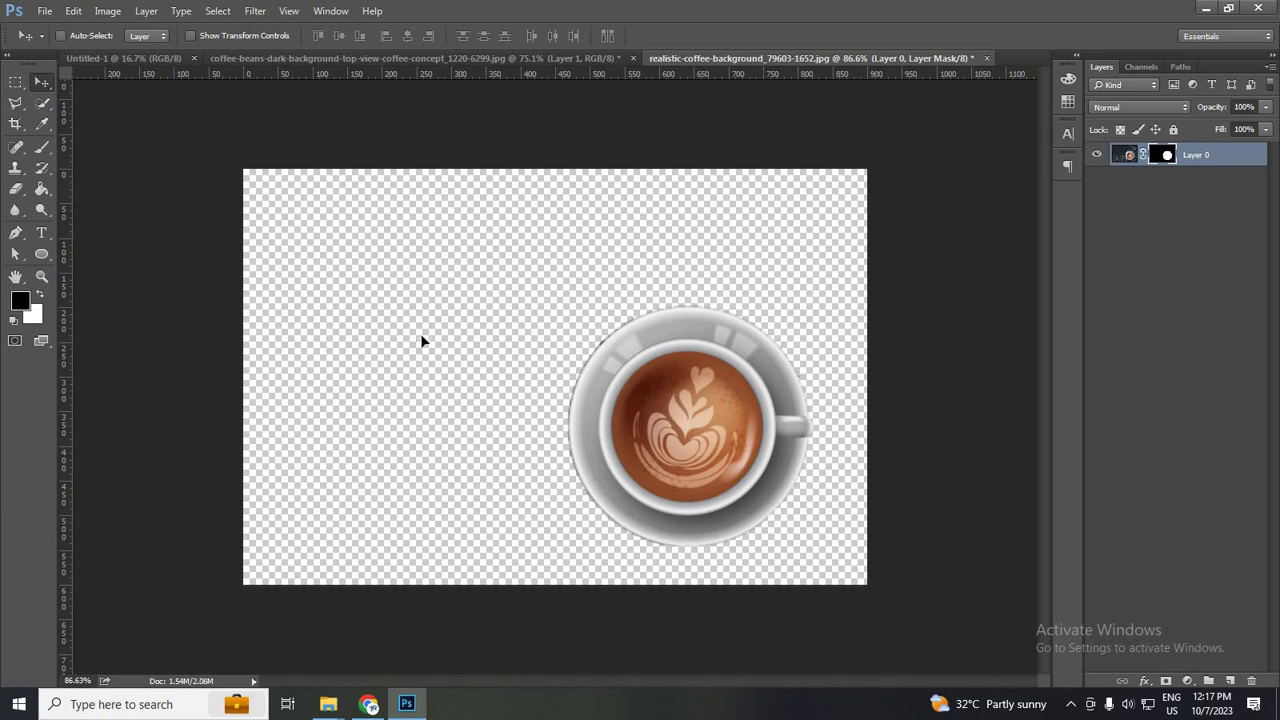
Move the cup and its mask together, settling it right of centre
mouse_move(420, 341)
left_mouse_down()
mouse_move(622, 400)
mouse_move(771, 274)
mouse_move(688, 366)
left_mouse_up()
mouse_move(549, 392)
left_mouse_down()
mouse_move(562, 450)
mouse_move(666, 417)
left_mouse_up()
left_click_drag(714, 457, 777, 455)
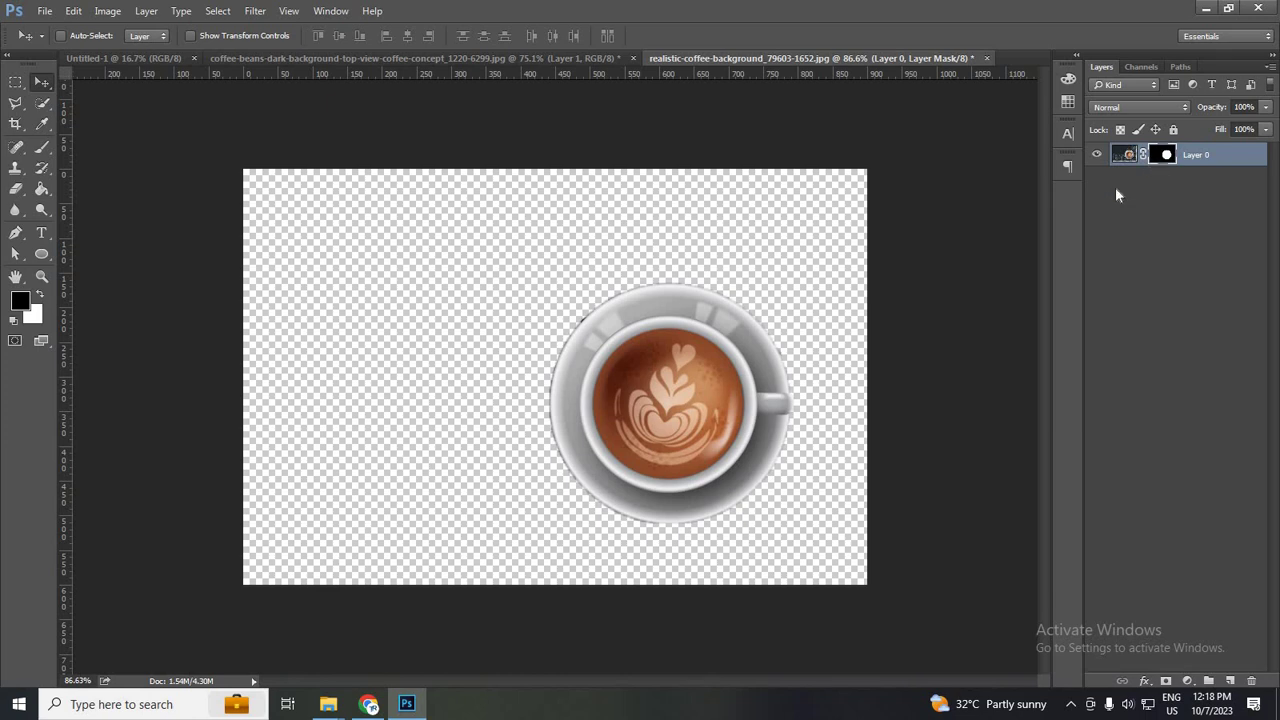
mouse_move(639, 374)
left_mouse_down()
mouse_move(707, 462)
mouse_move(729, 445)
left_mouse_up()
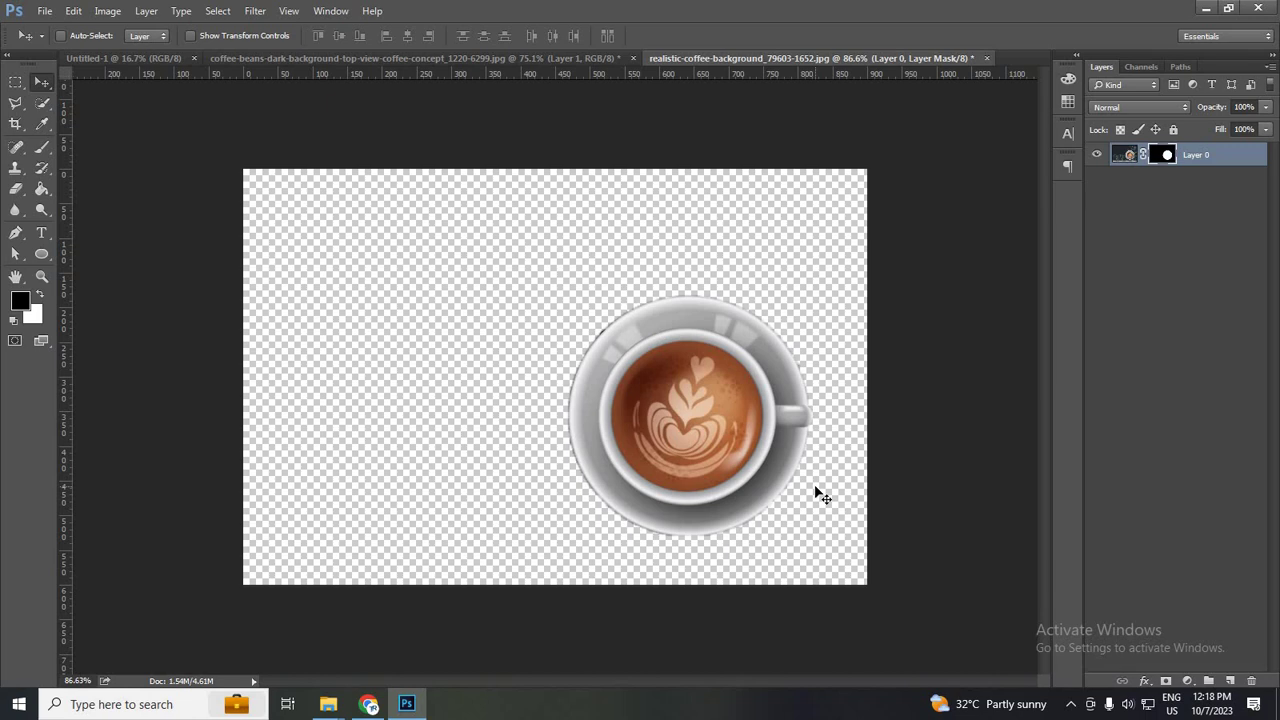
right_click(1163, 165)
key("Escape")
right_click(1164, 160)
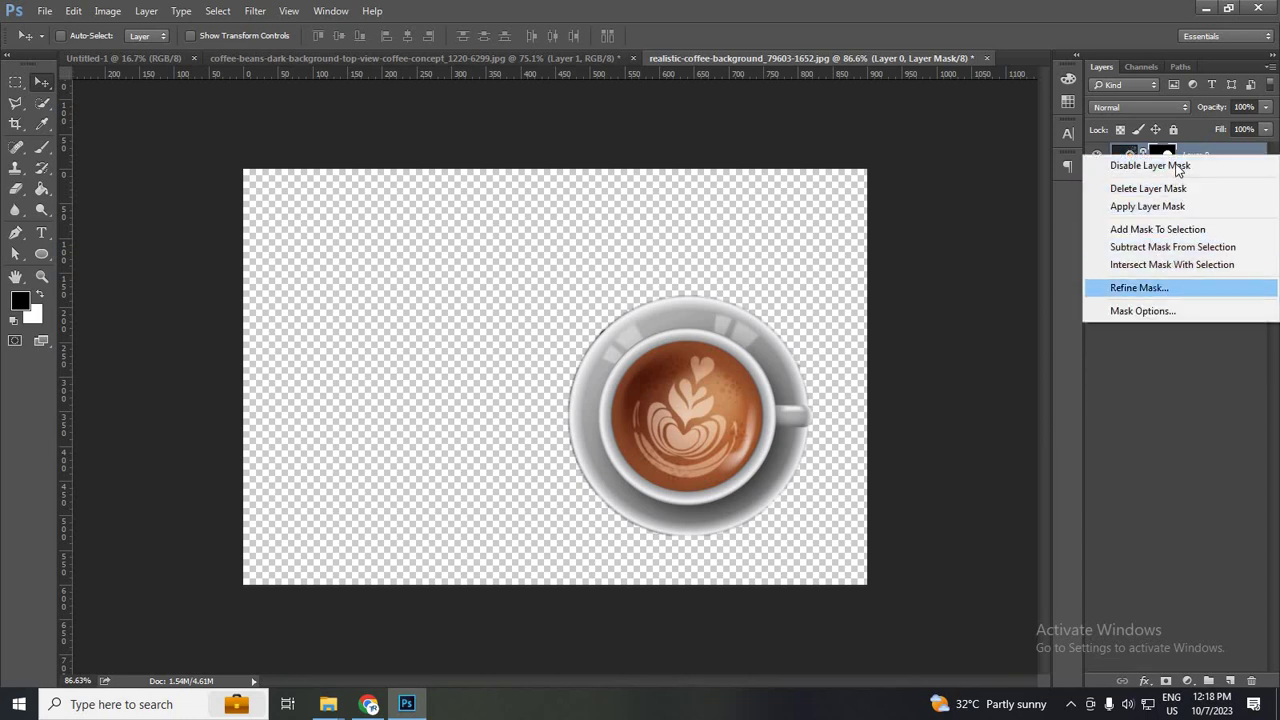
left_click(1160, 166)
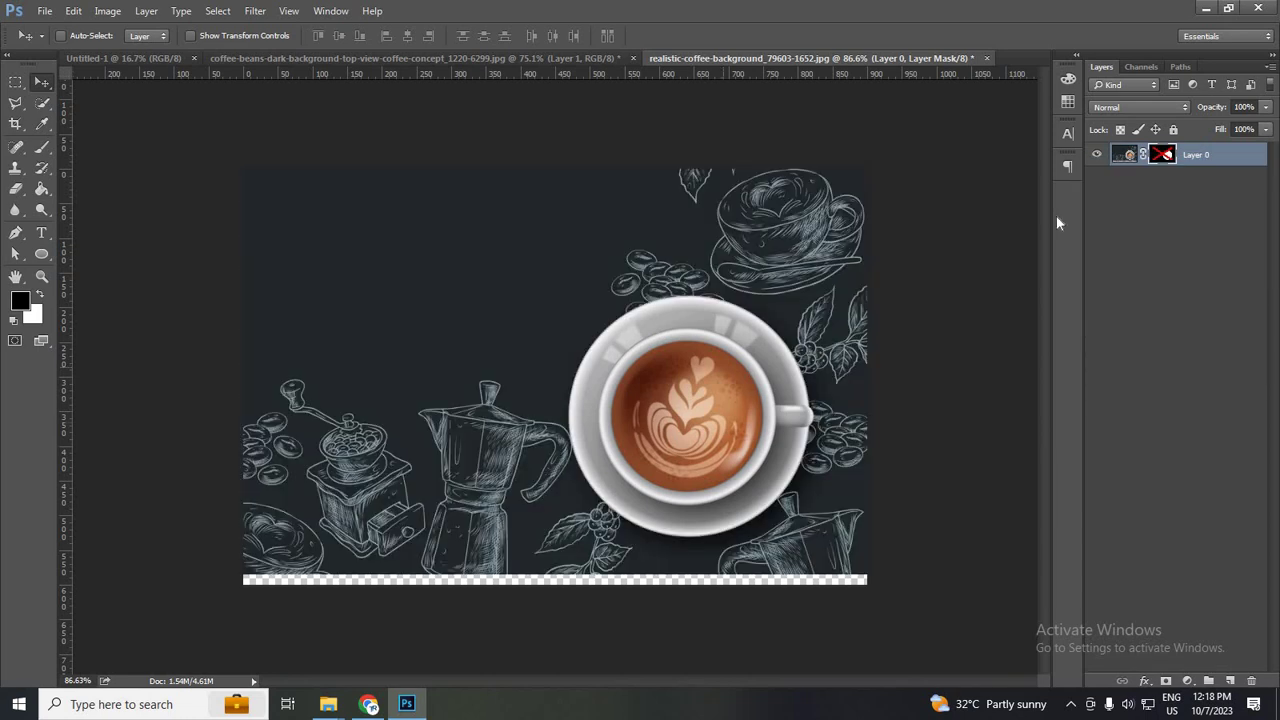
key("ctrl")
right_click(1163, 167)
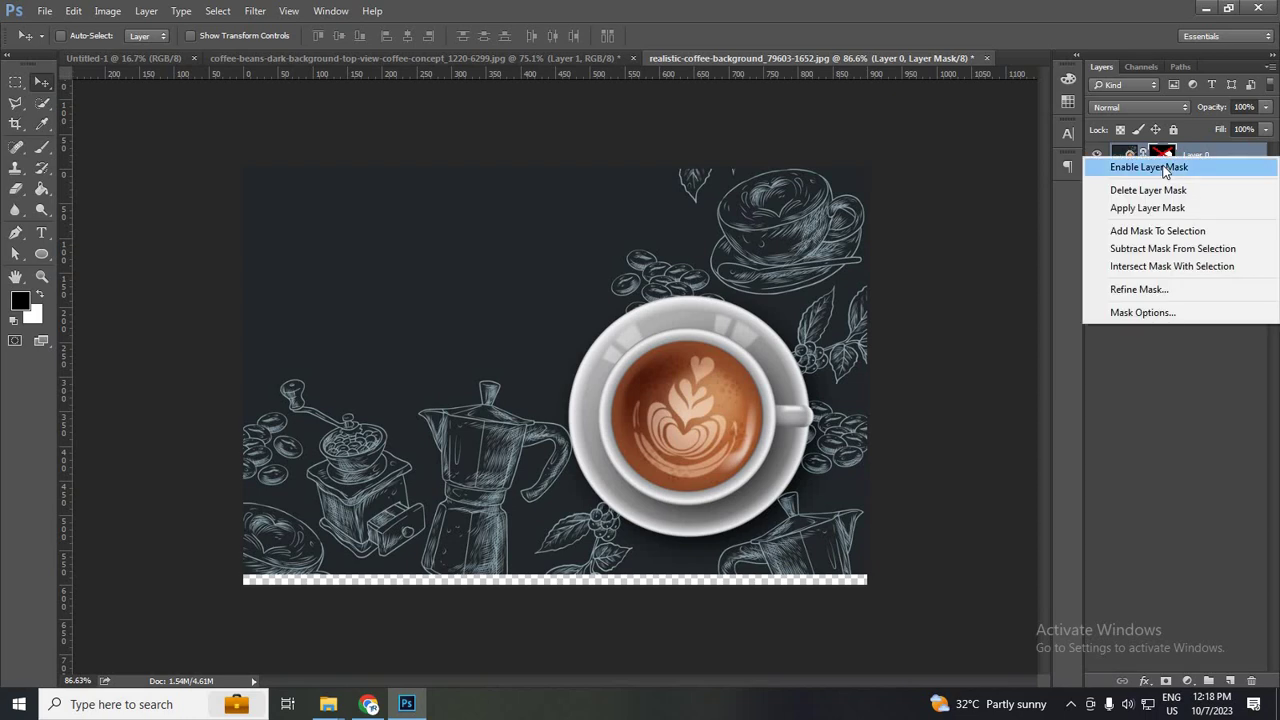
left_click(1160, 175)
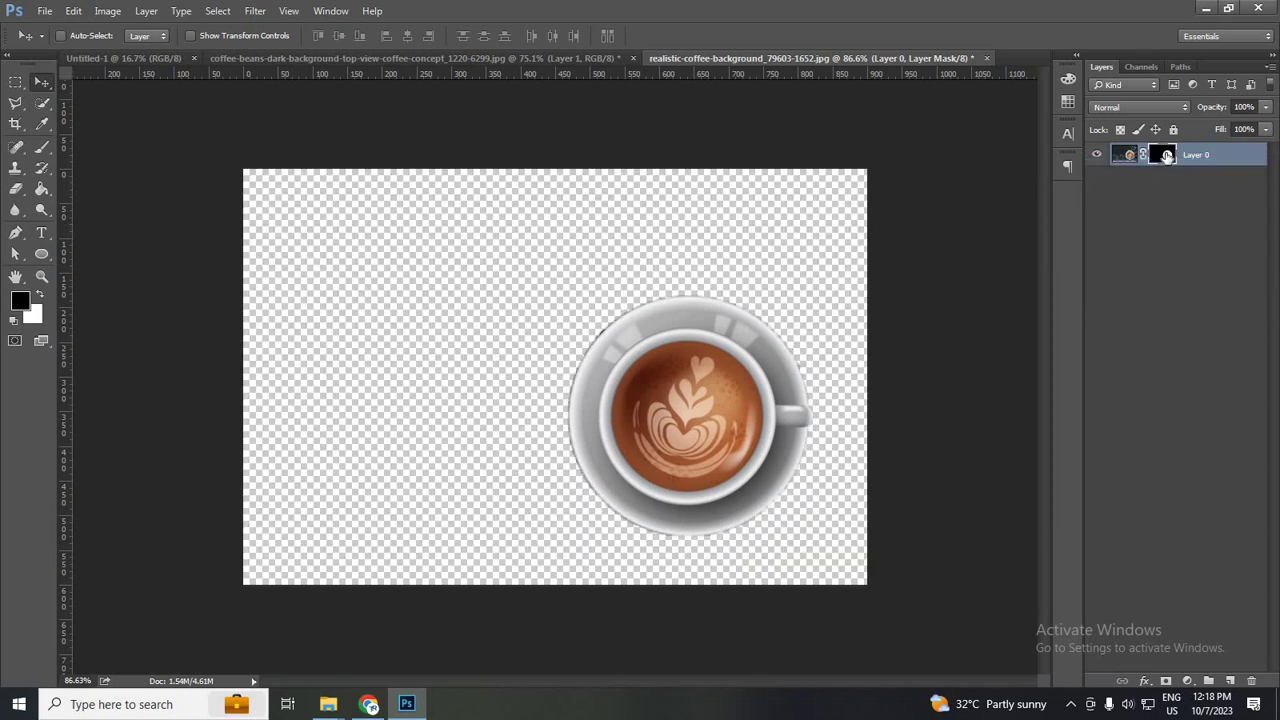
right_click(1162, 155)
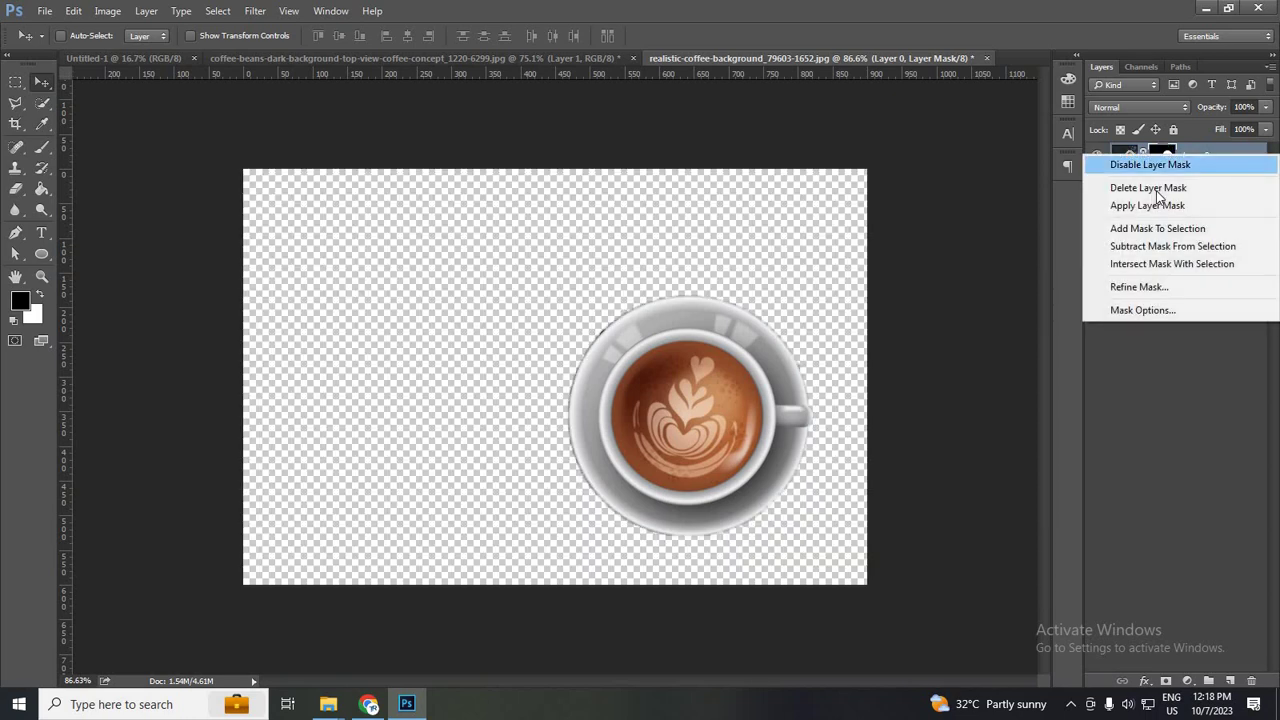
left_click(1157, 190)
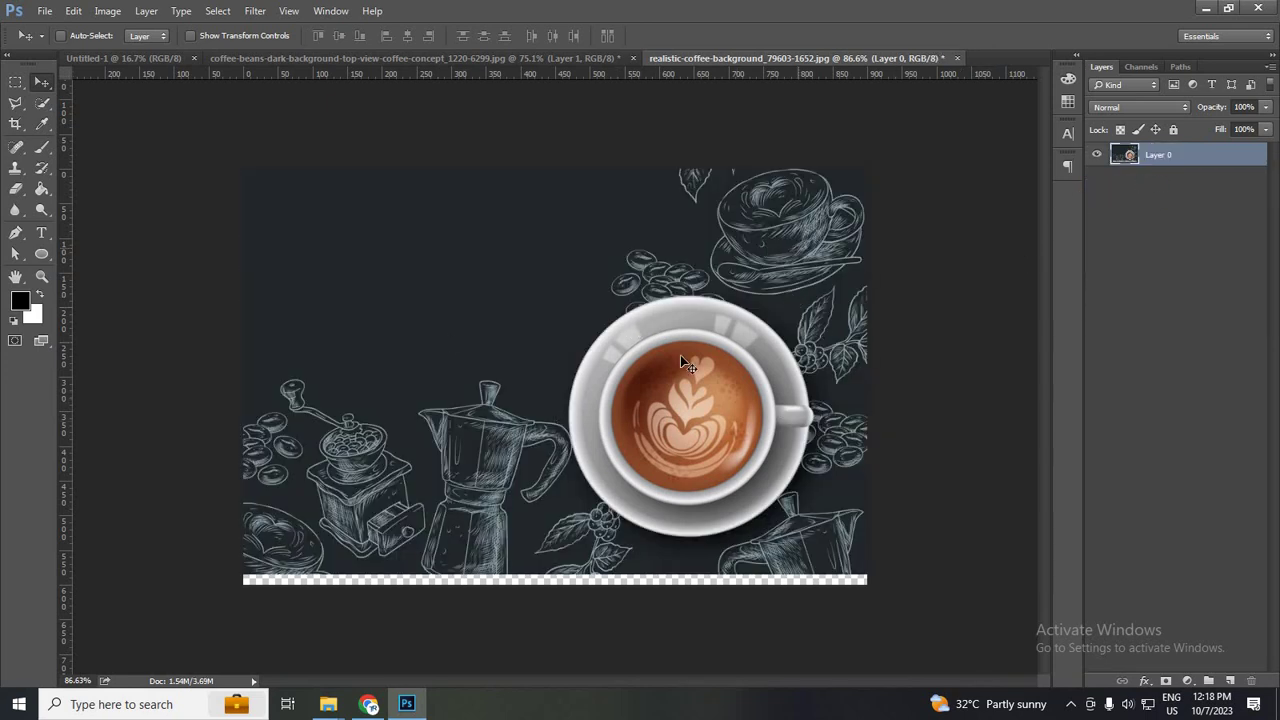
left_click_drag(675, 378, 675, 388)
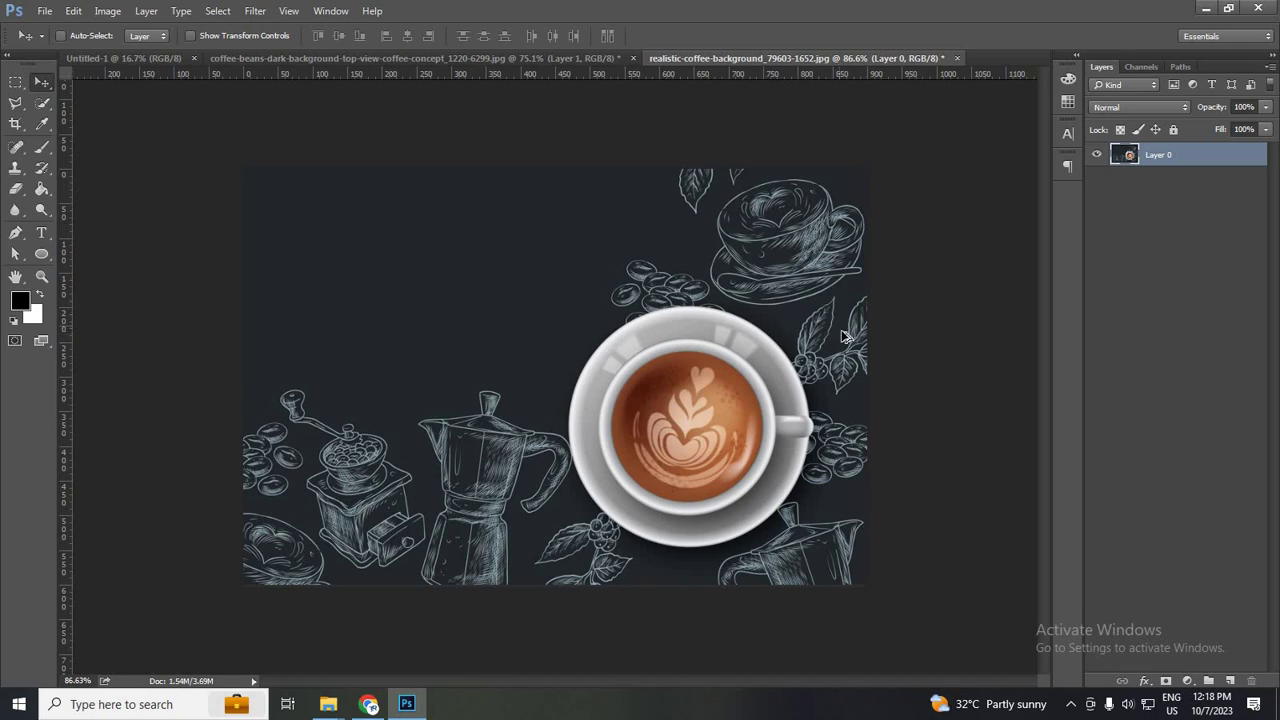
key("ctrl+alt+z")
key("ctrl+alt+z")
key("ctrl+alt+z")
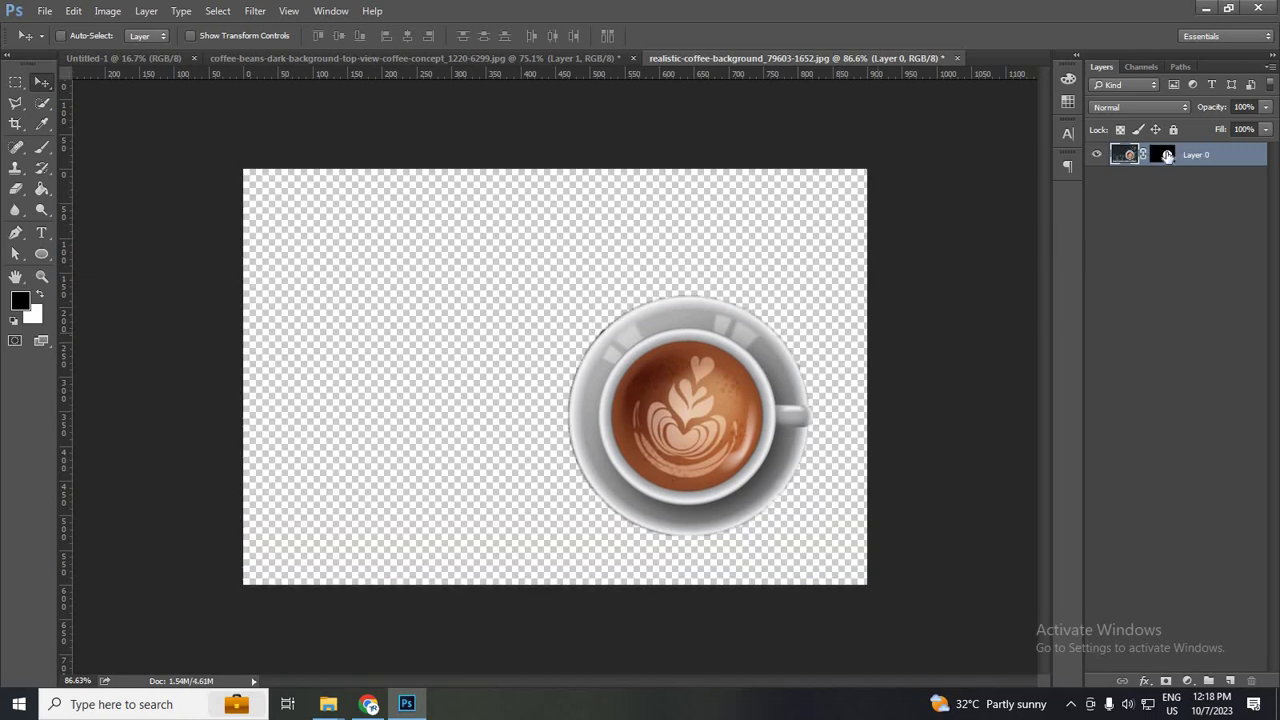
right_click(1165, 155)
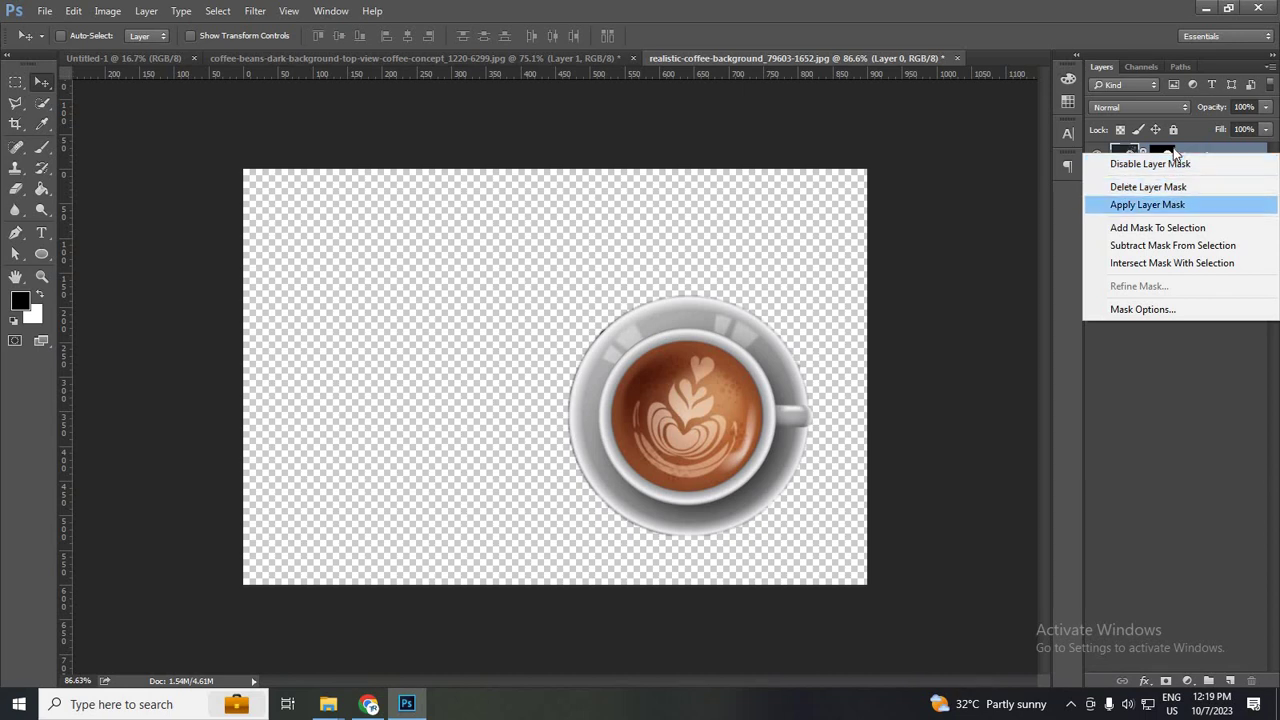
left_click(826, 408)
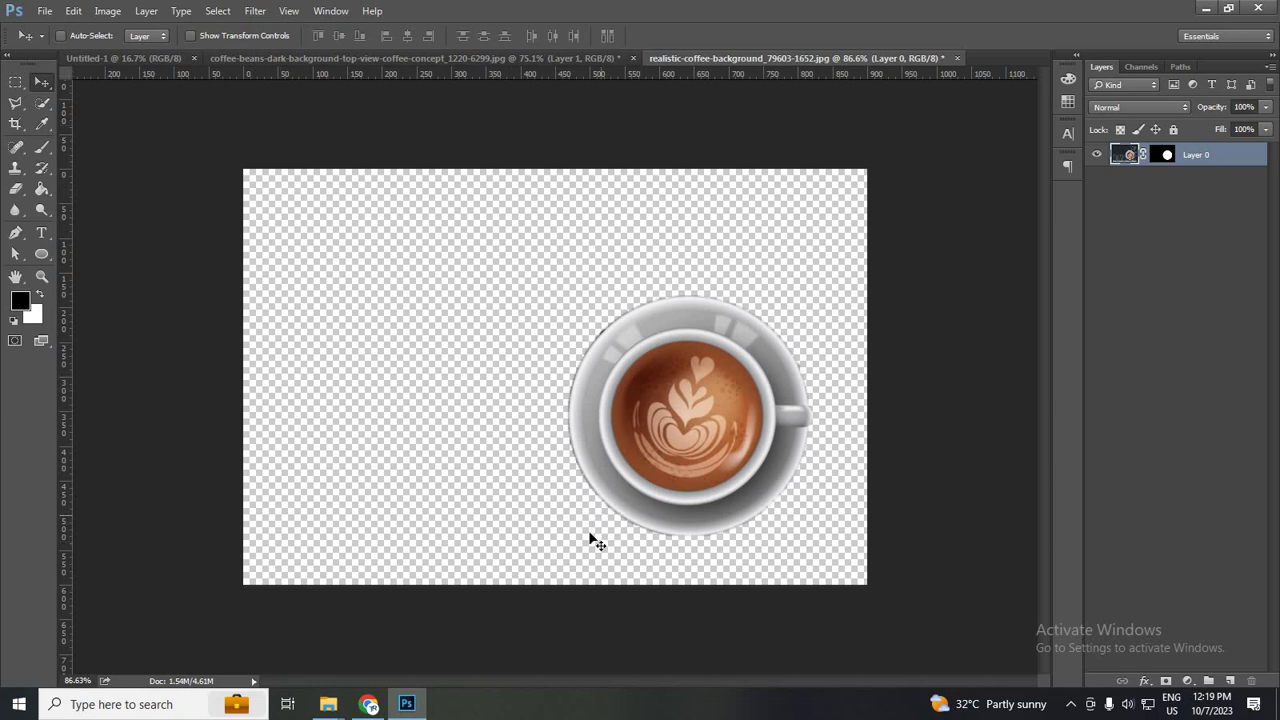
mouse_move(328, 704)
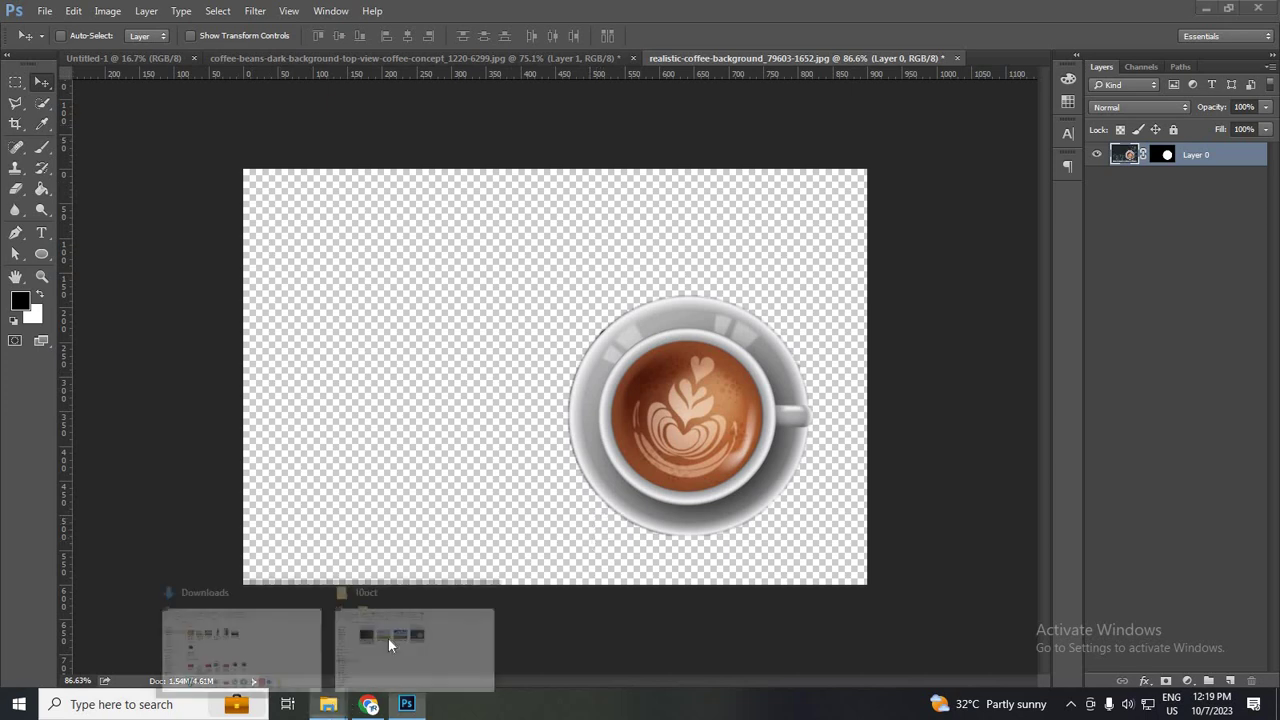
View the lighthouse photo from the 10oct folder, browse neighbouring images, then close the viewer
left_click(415, 625)
double_click(401, 263)
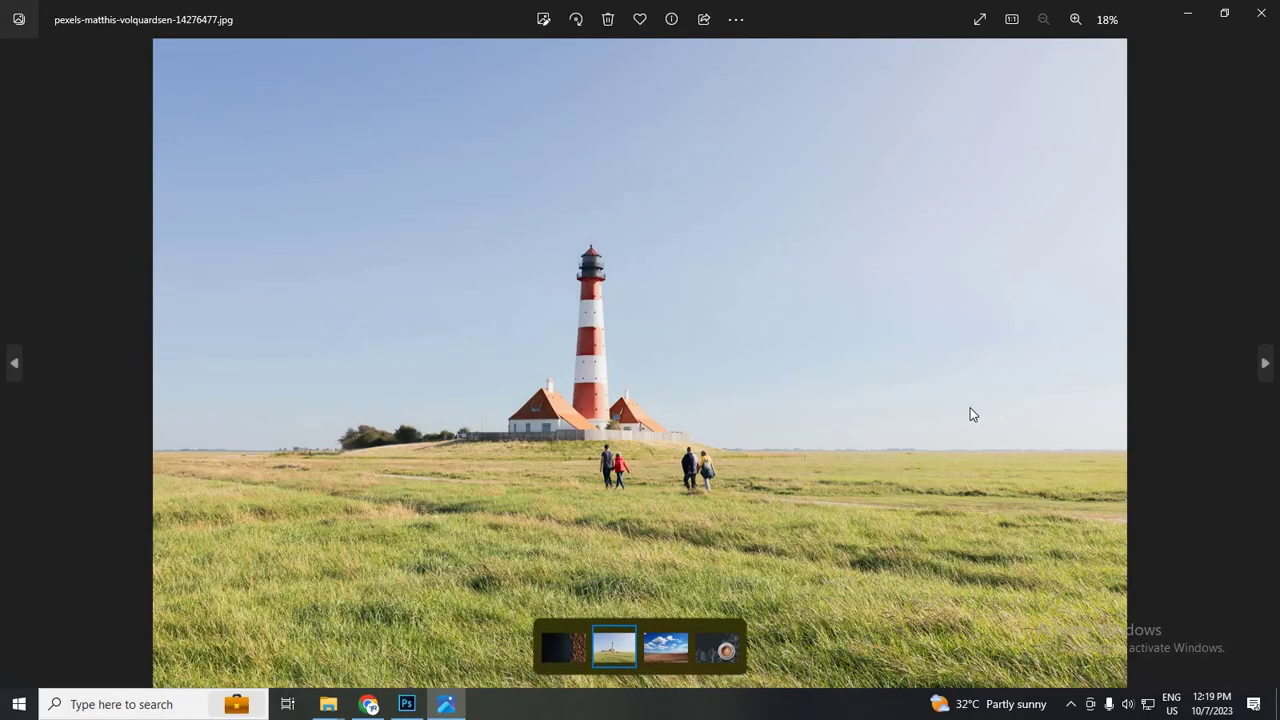
key("Right")
key("Left")
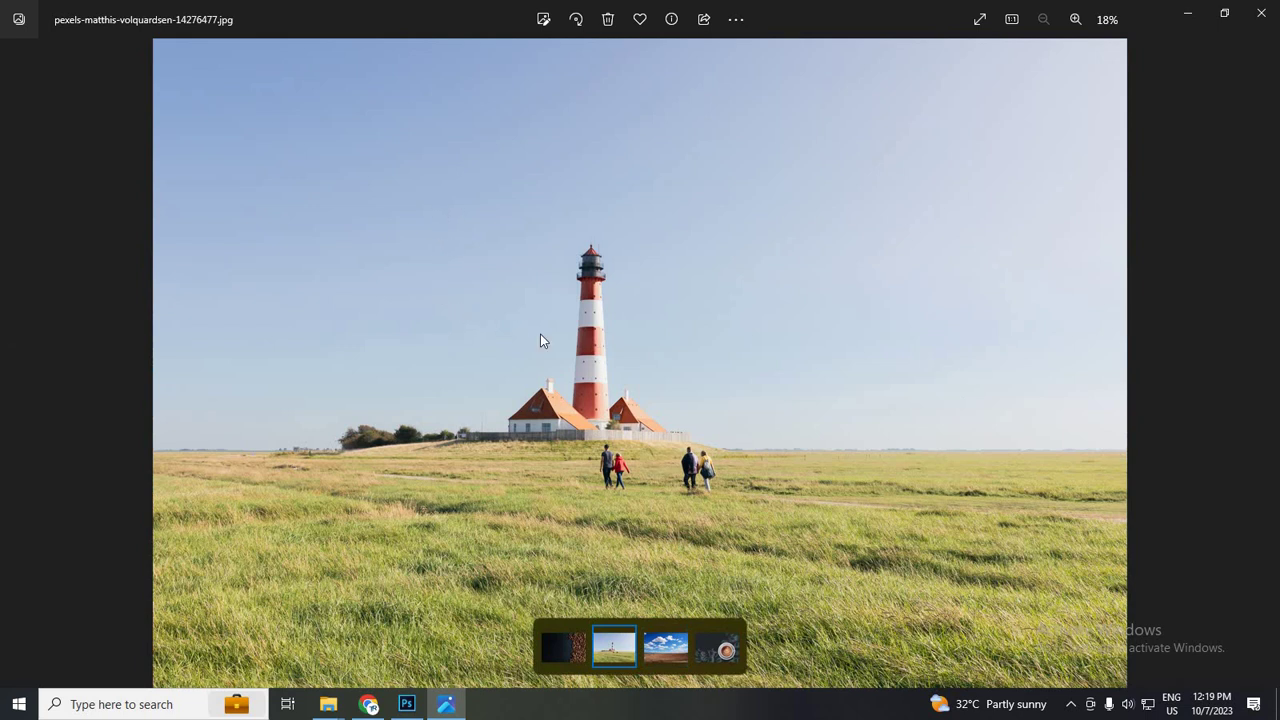
key("Left")
key("Right")
key("Right")
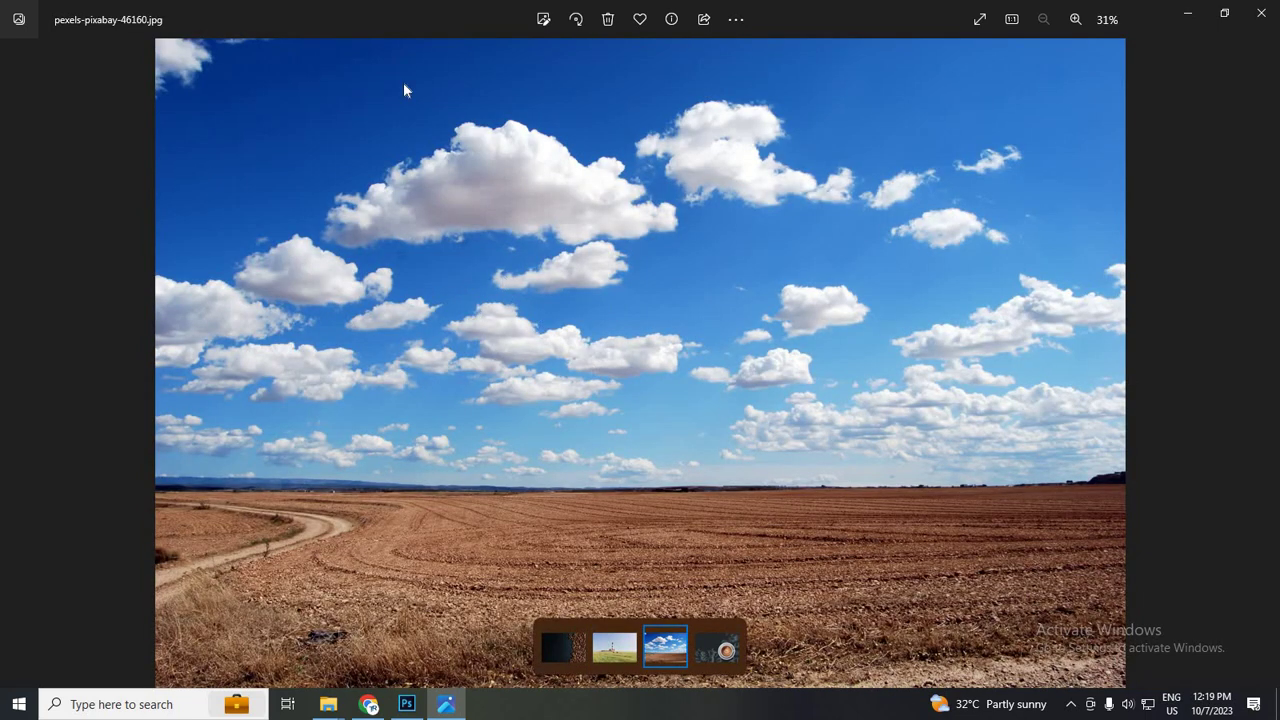
left_click(1258, 20)
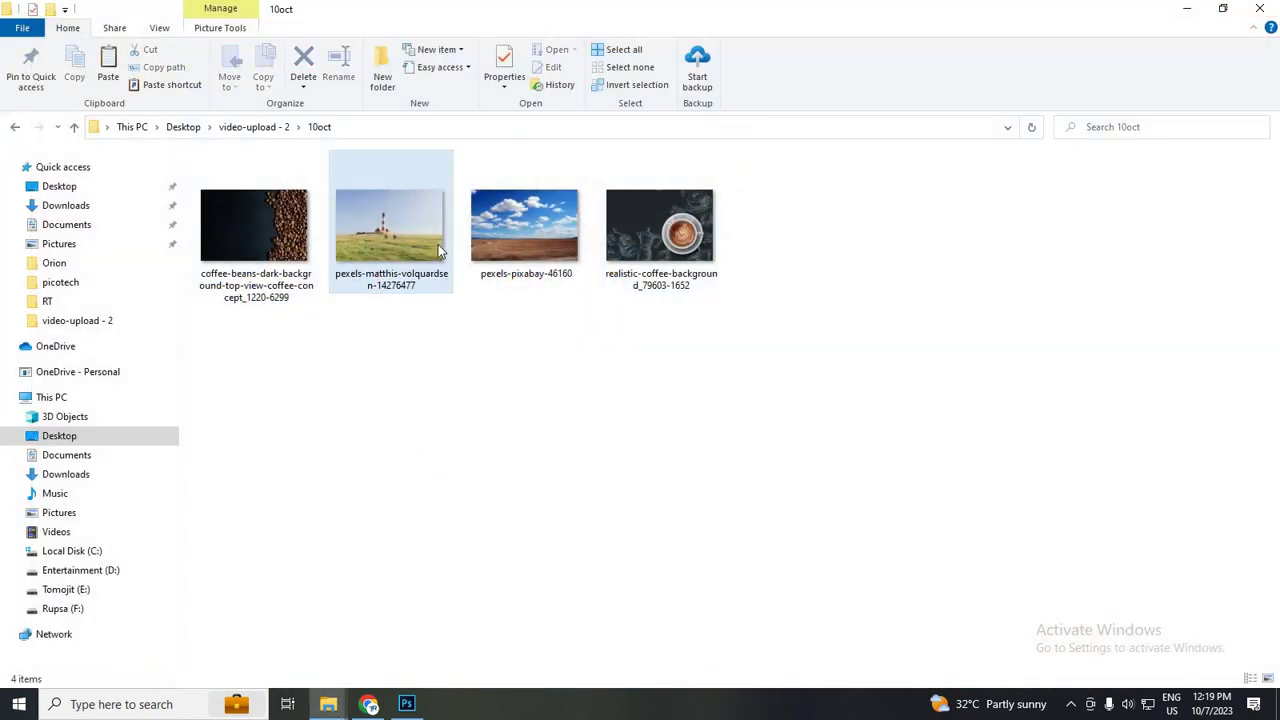
Select the lighthouse and cloudy field photos and drag them into Photoshop to open them
left_click(398, 226)
left_click(524, 225, "ctrl")
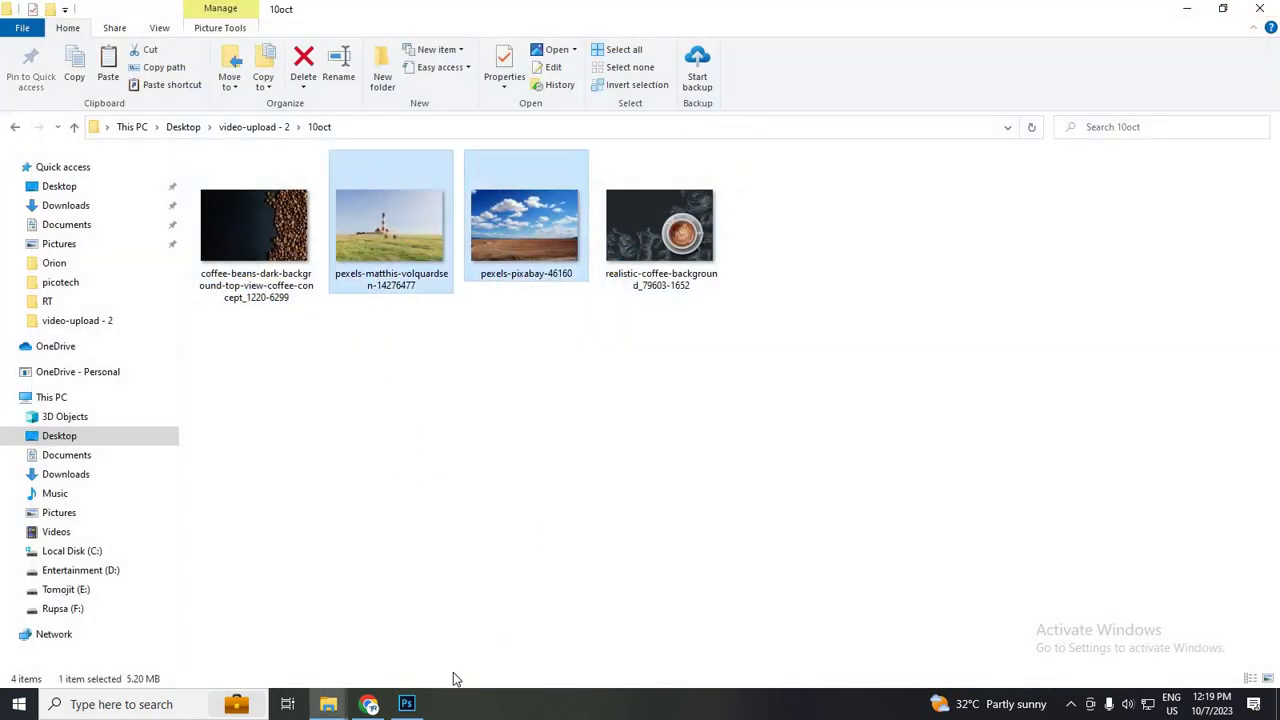
left_click_drag(524, 225, 398, 700)
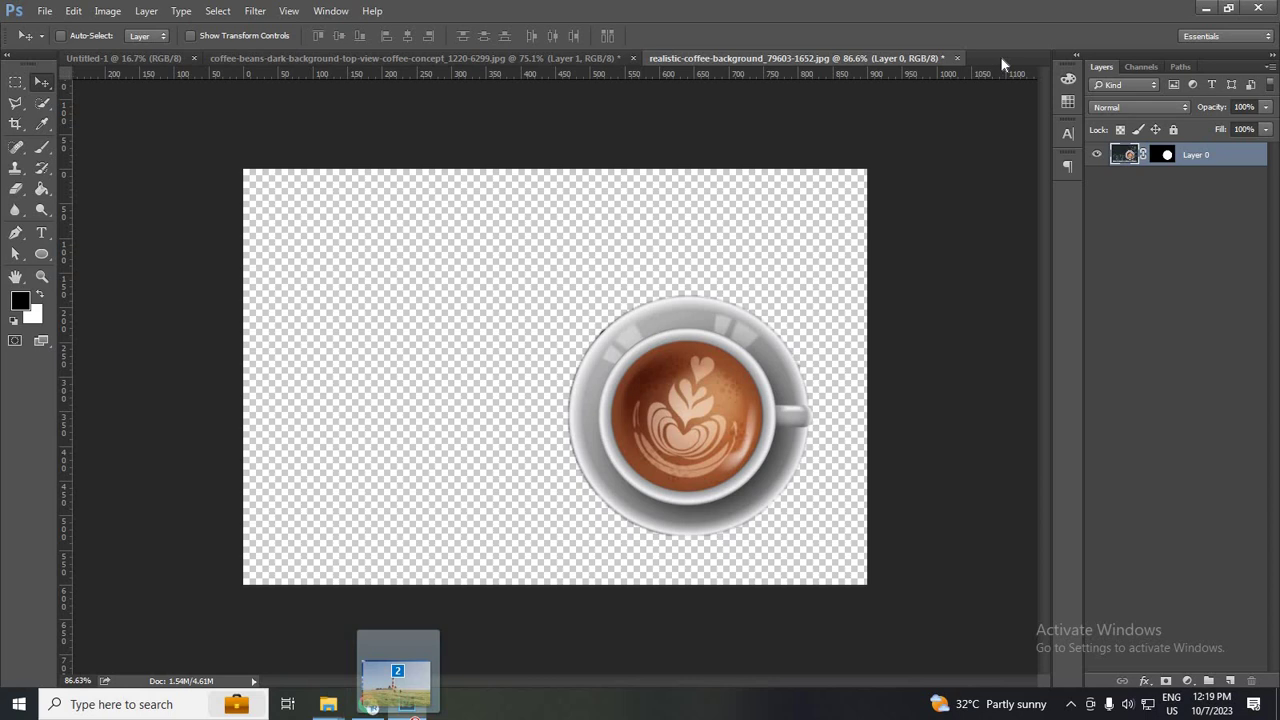
left_click_drag(1001, 65, 1001, 55)
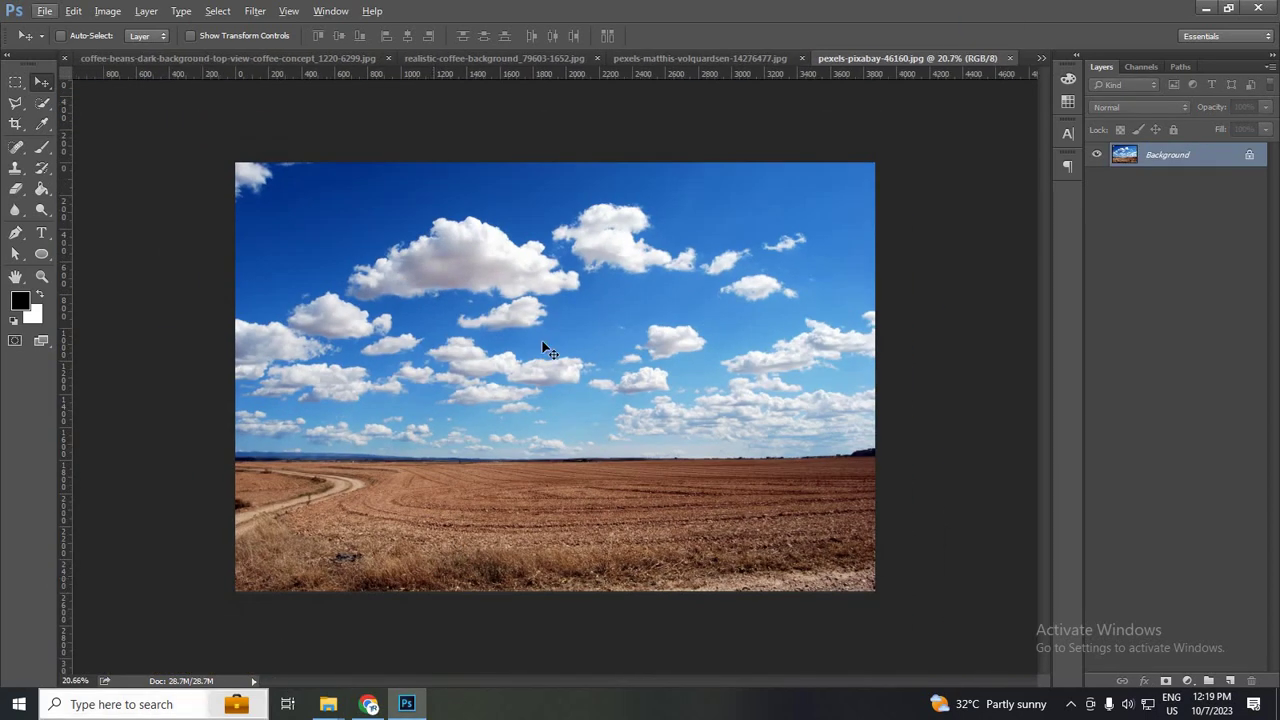
Switch to the lighthouse document and unlock its Background layer into Layer 0
left_click(713, 60)
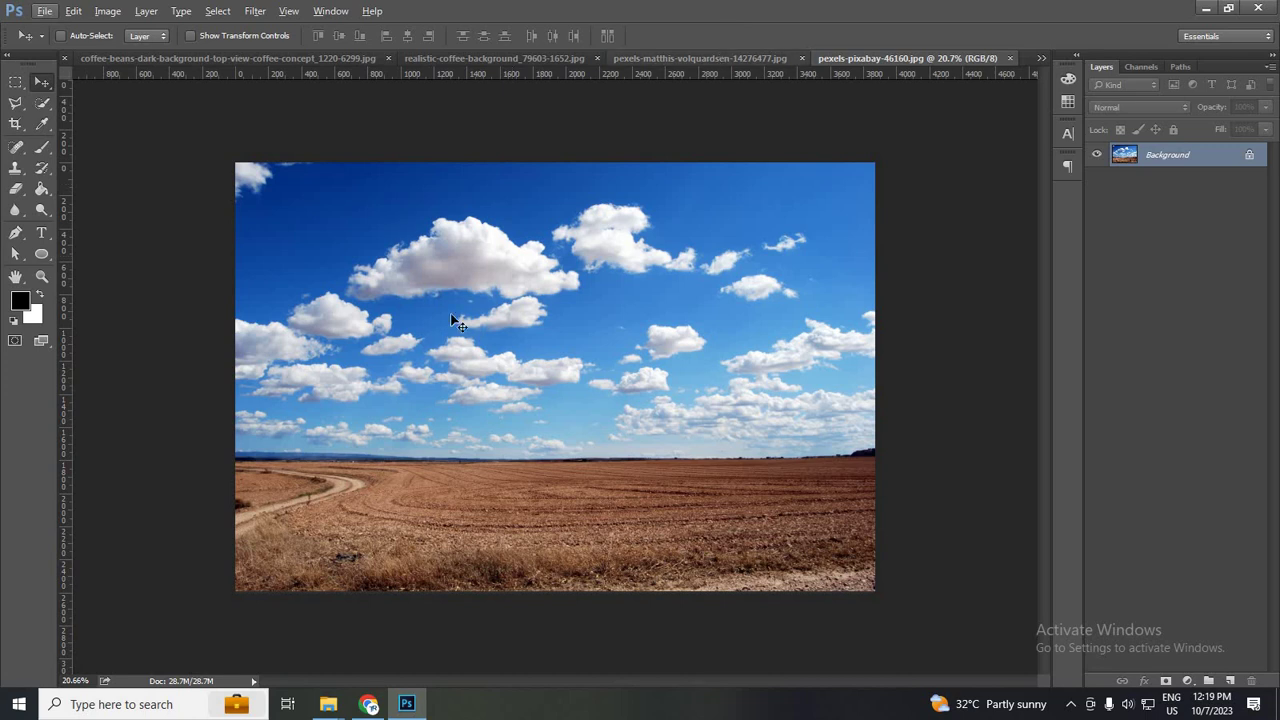
scroll(333, 440, "down", 2)
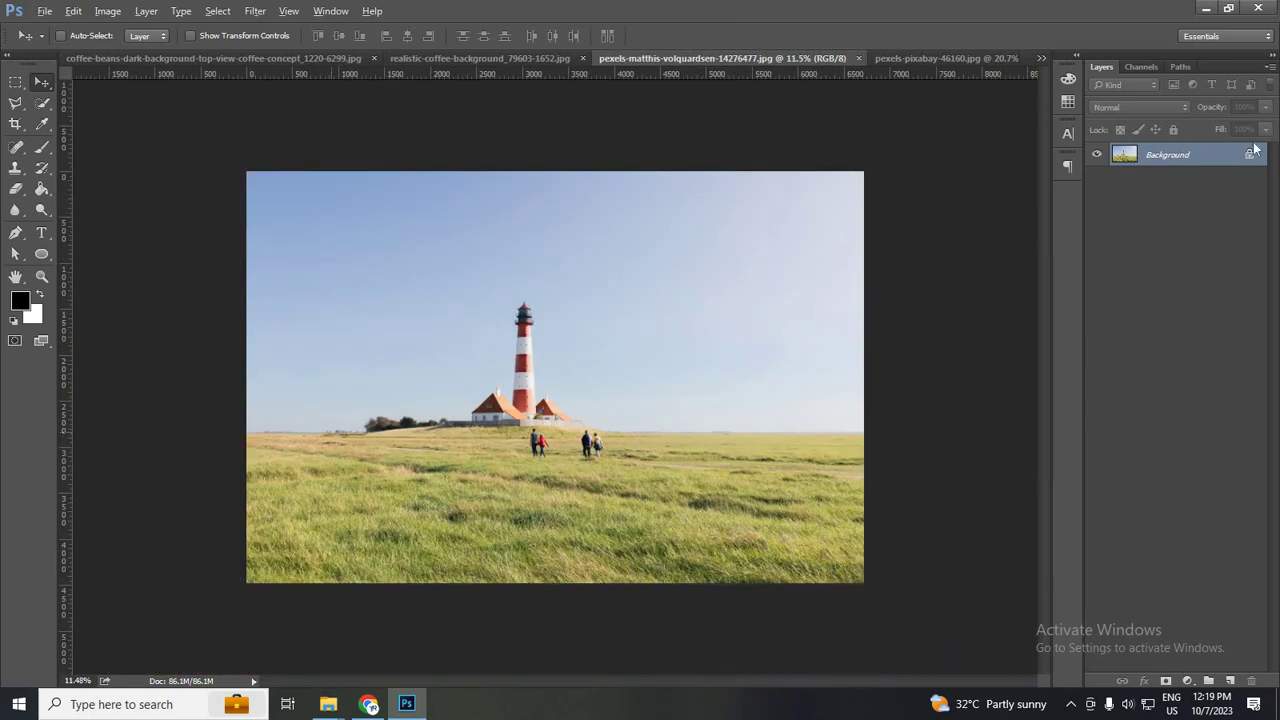
left_click(1249, 157)
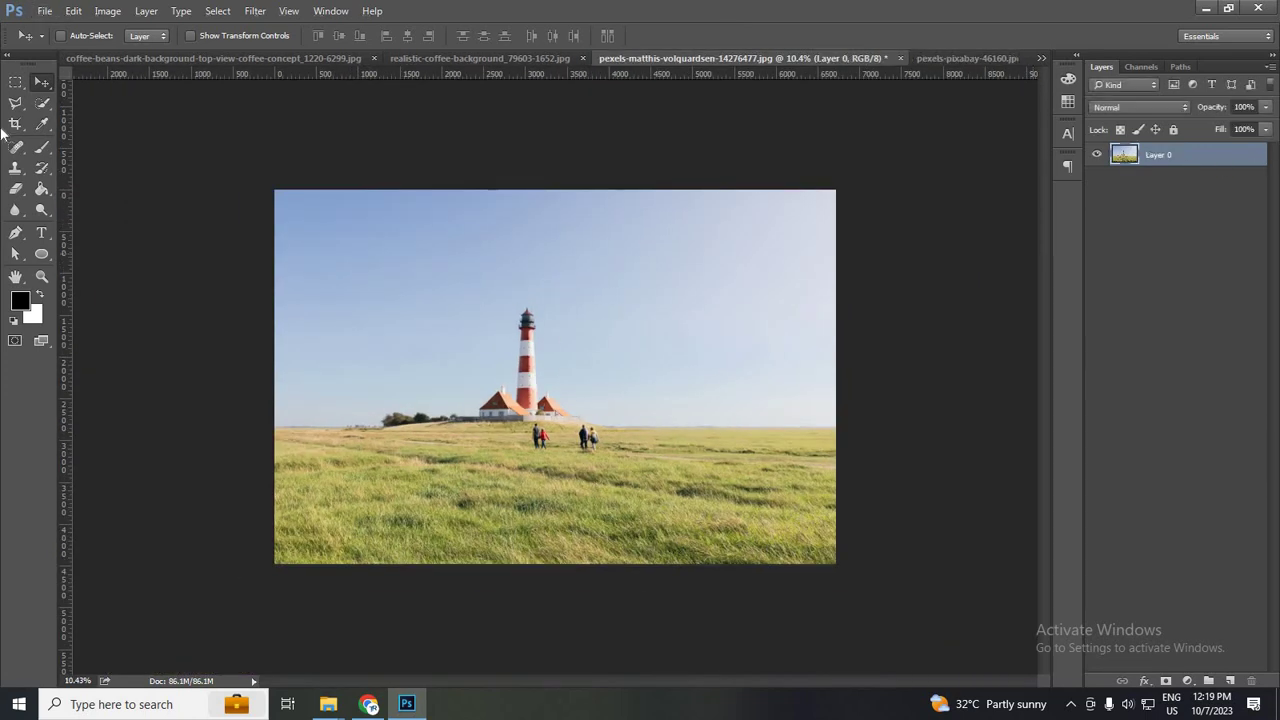
Try a Quick Selection of the sky with a larger brush, then deselect and return to Move
left_click(41, 103)
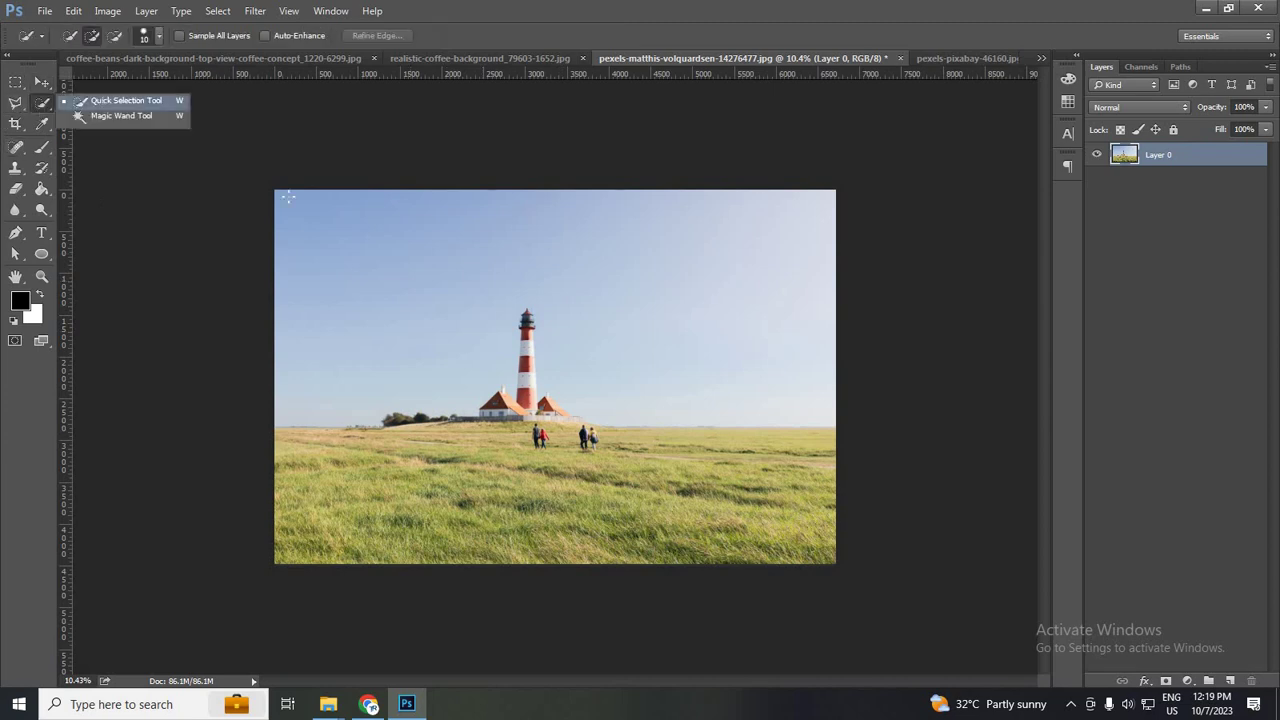
left_click(290, 209)
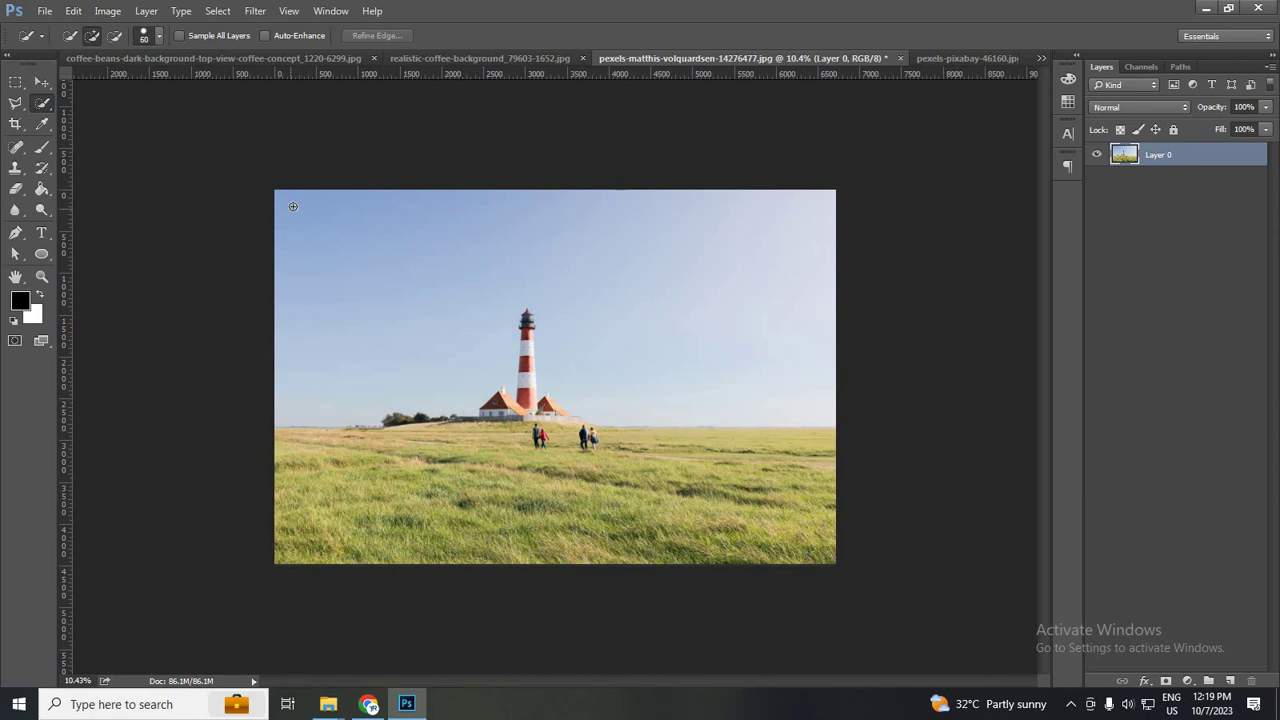
key("bracketright")
key("bracketright")
mouse_move(317, 241)
left_mouse_down()
mouse_move(422, 384)
mouse_move(518, 183)
mouse_move(510, 232)
left_mouse_up()
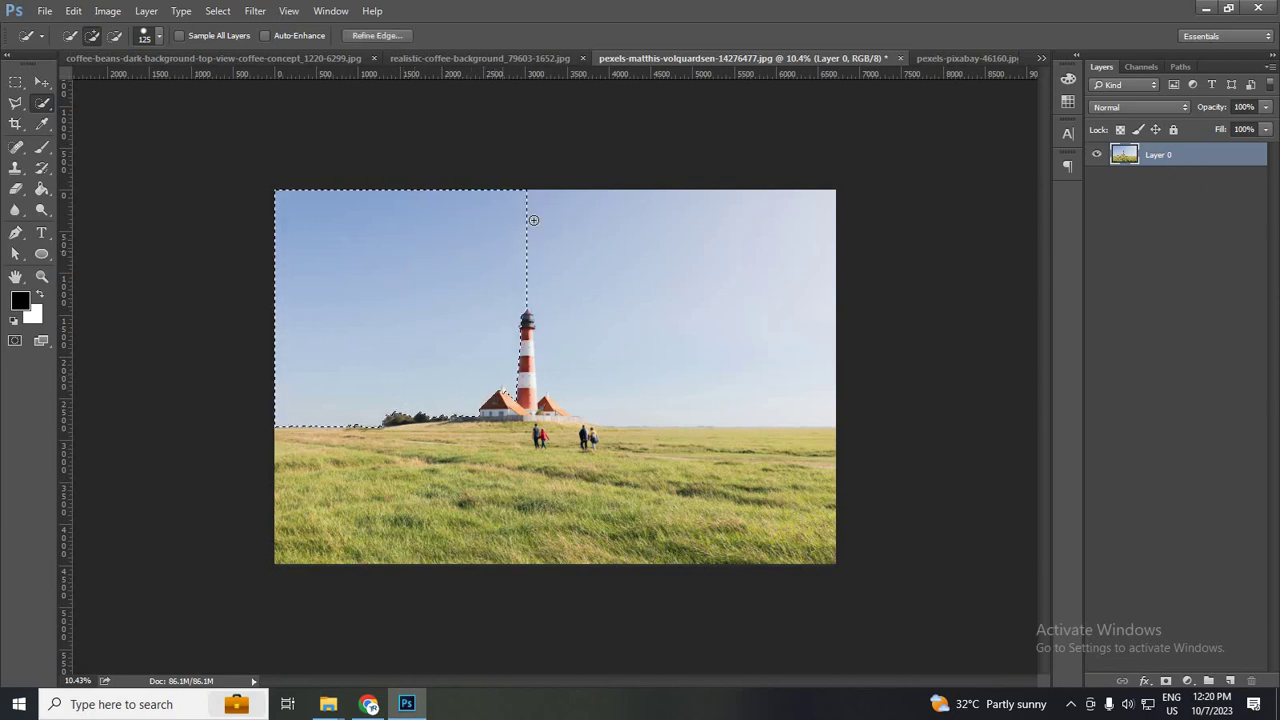
left_click_drag(534, 205, 797, 268)
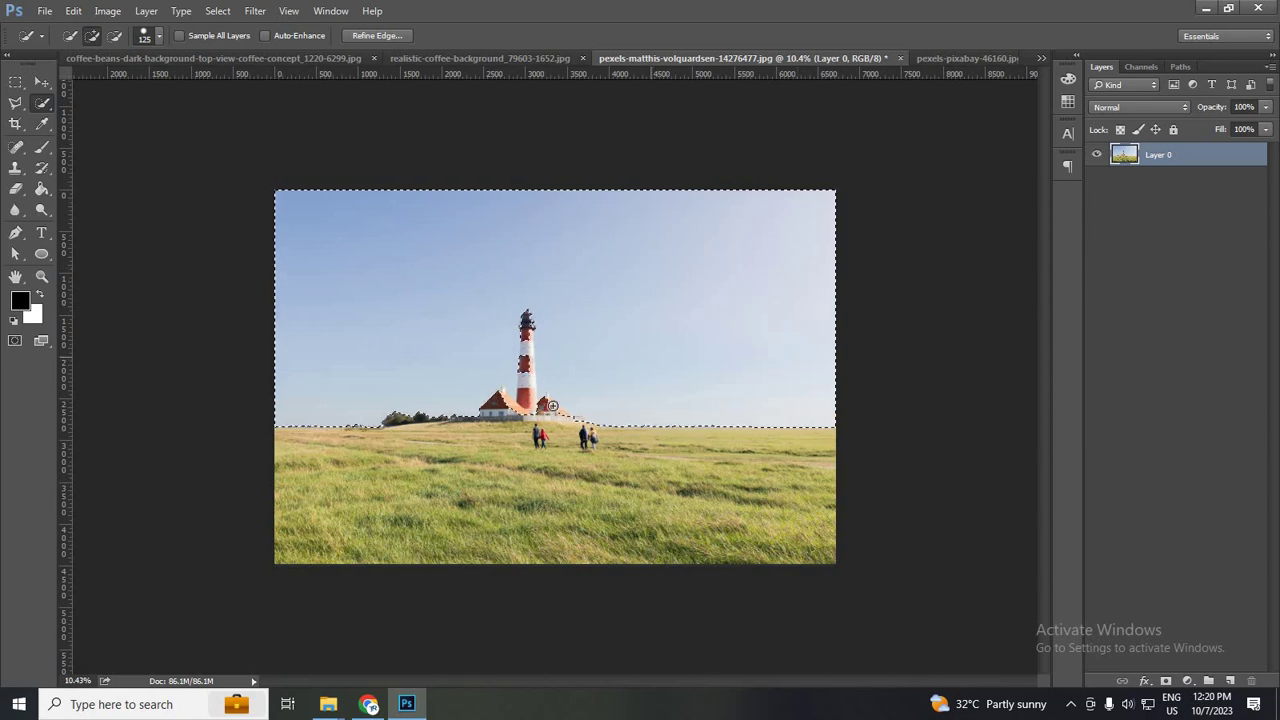
key("ctrl+d")
scroll(545, 407, "up", 1)
scroll(394, 374, "up", 3)
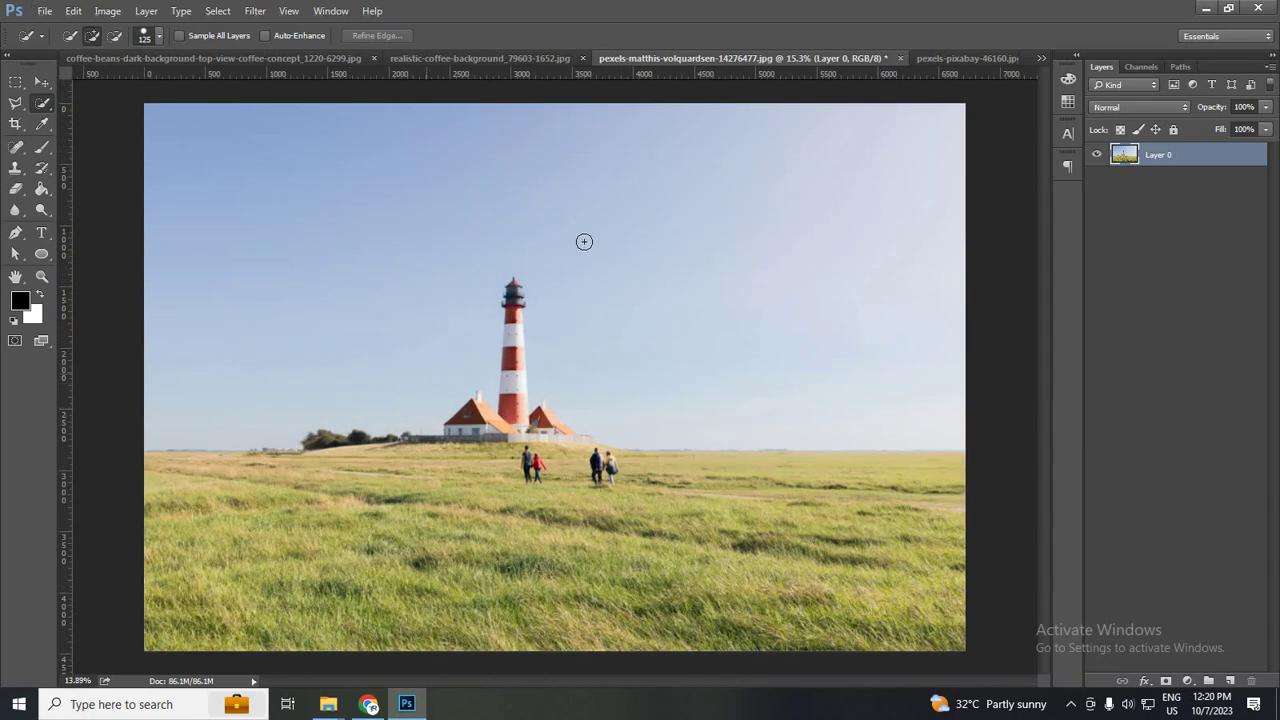
scroll(583, 240, "up", 1)
scroll(512, 298, "down", 1)
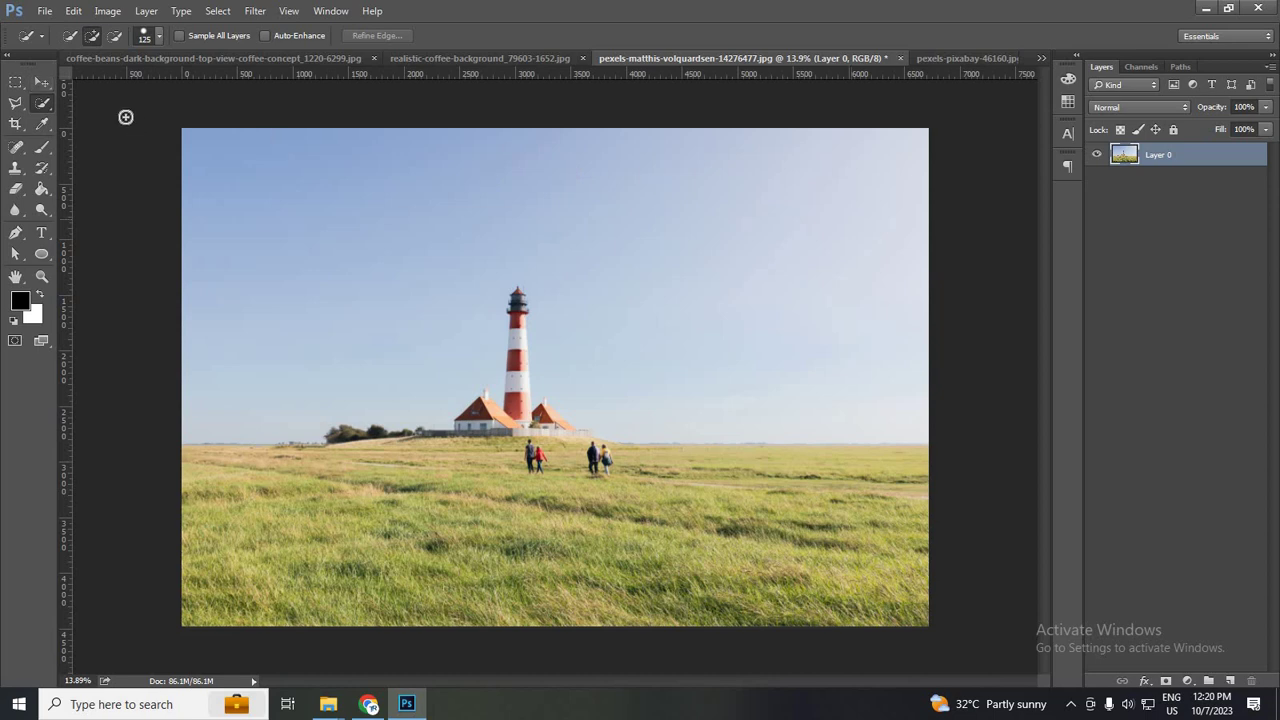
key("v")
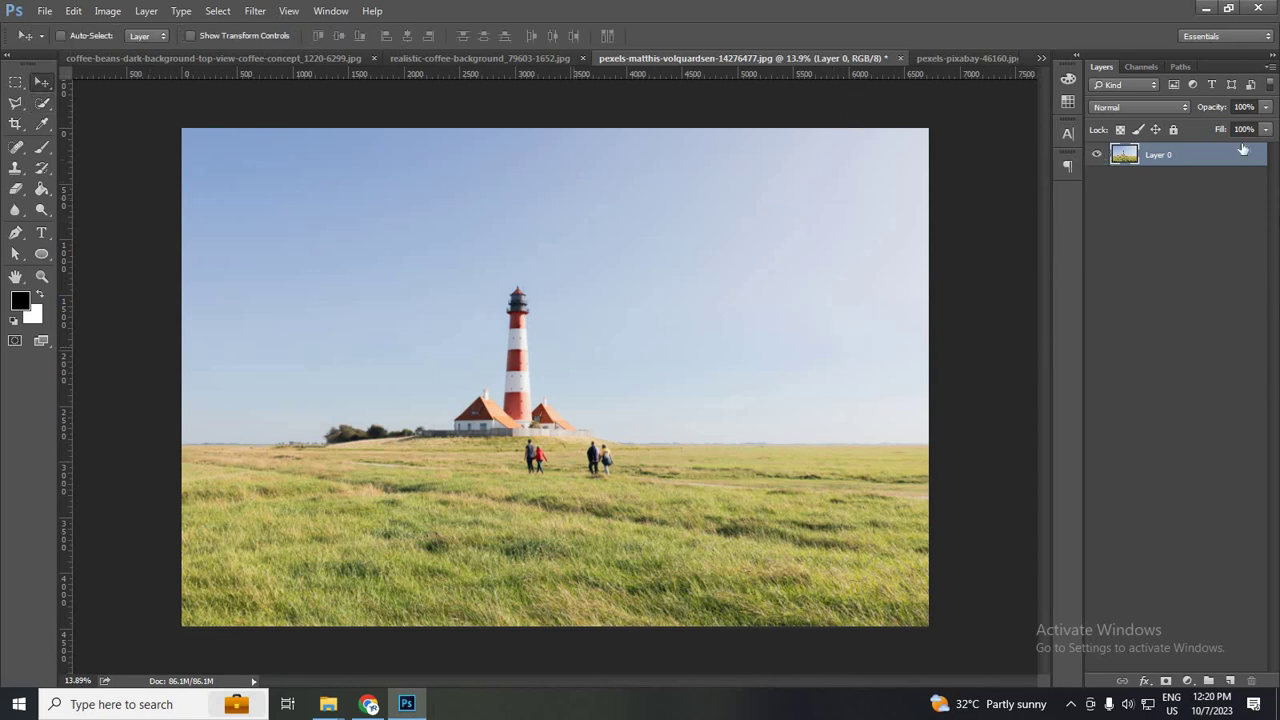
Add a layer mask to Layer 0 and hide the sky left of the lighthouse with black on the mask
scroll(577, 354, "down", 1)
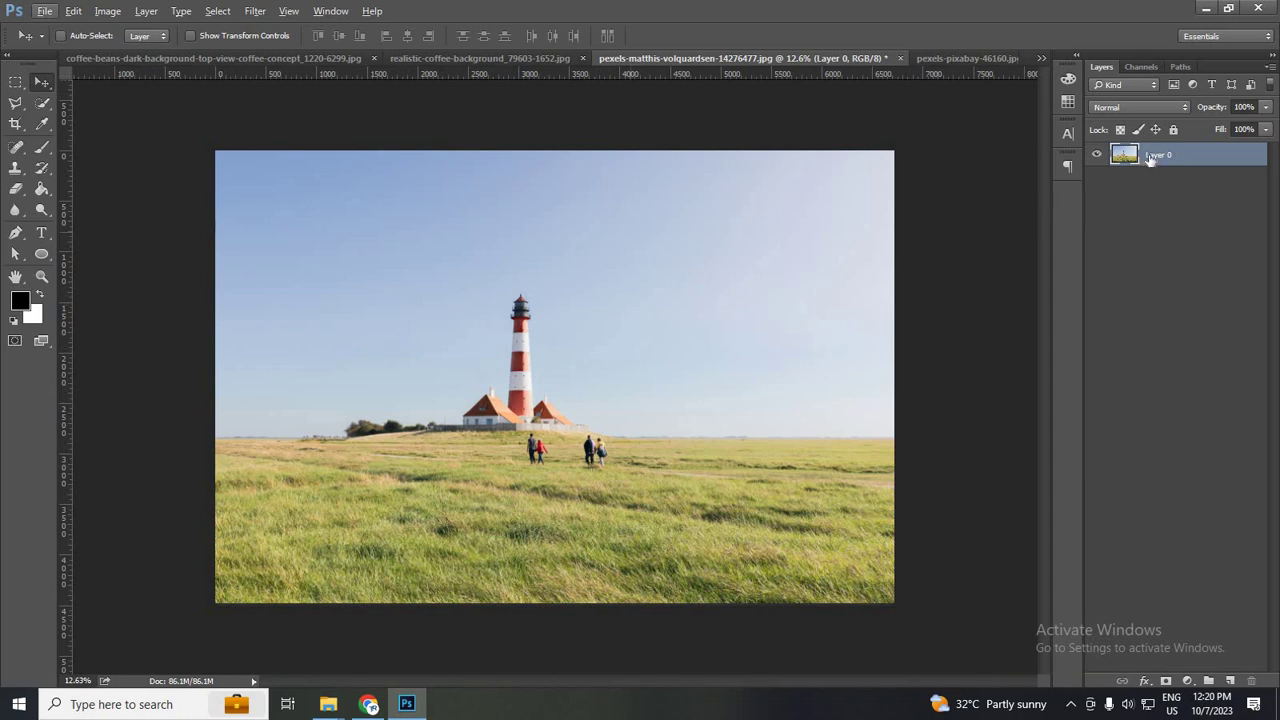
left_click(1166, 681)
left_click(40, 105)
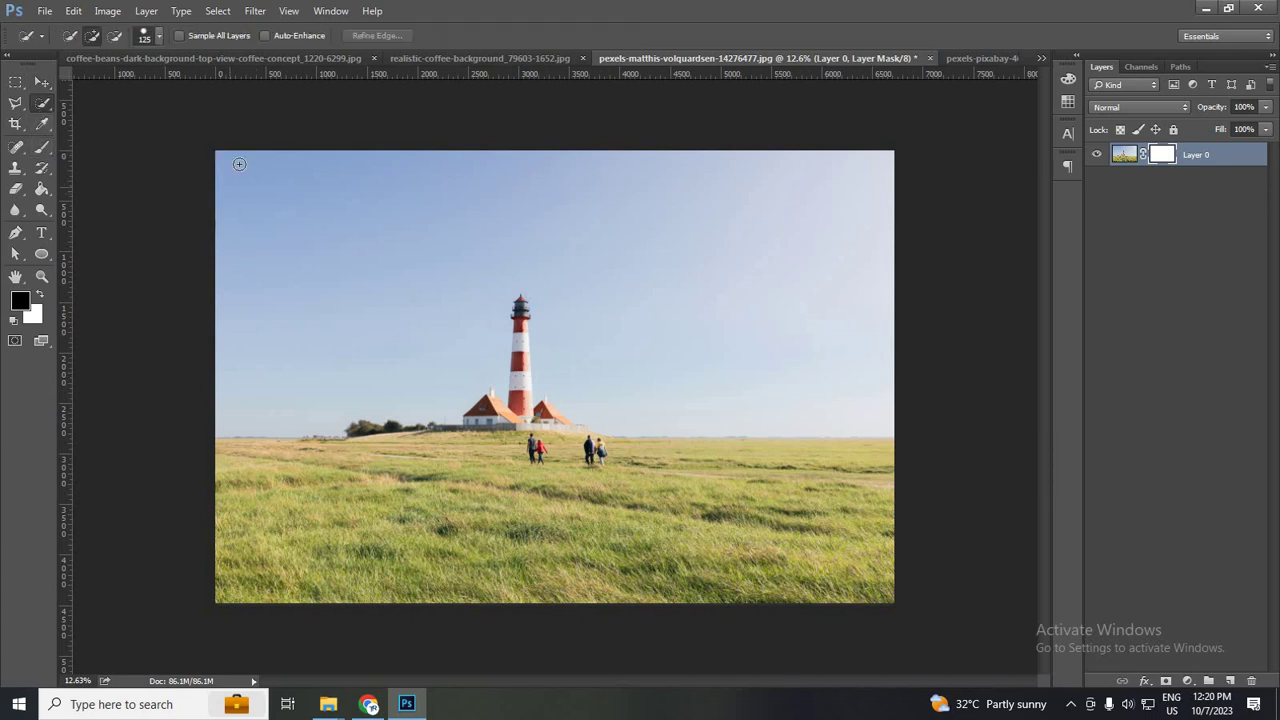
left_click_drag(228, 167, 430, 336)
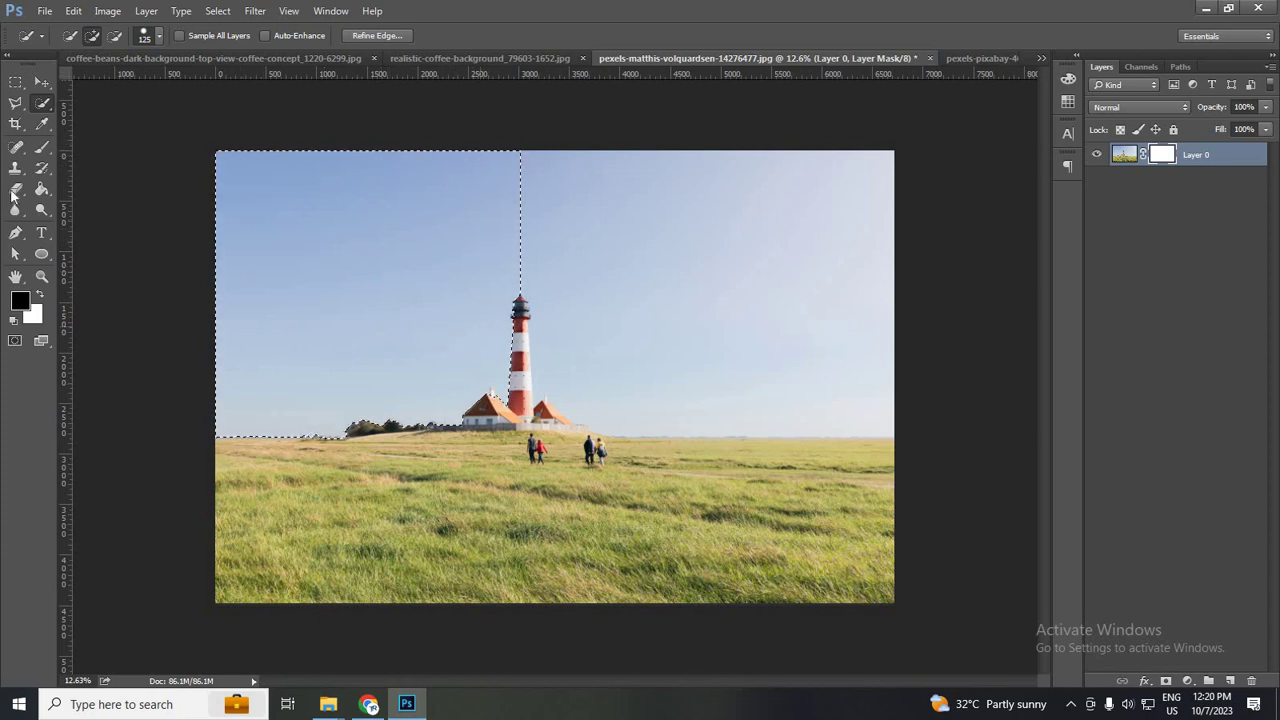
left_click(42, 146)
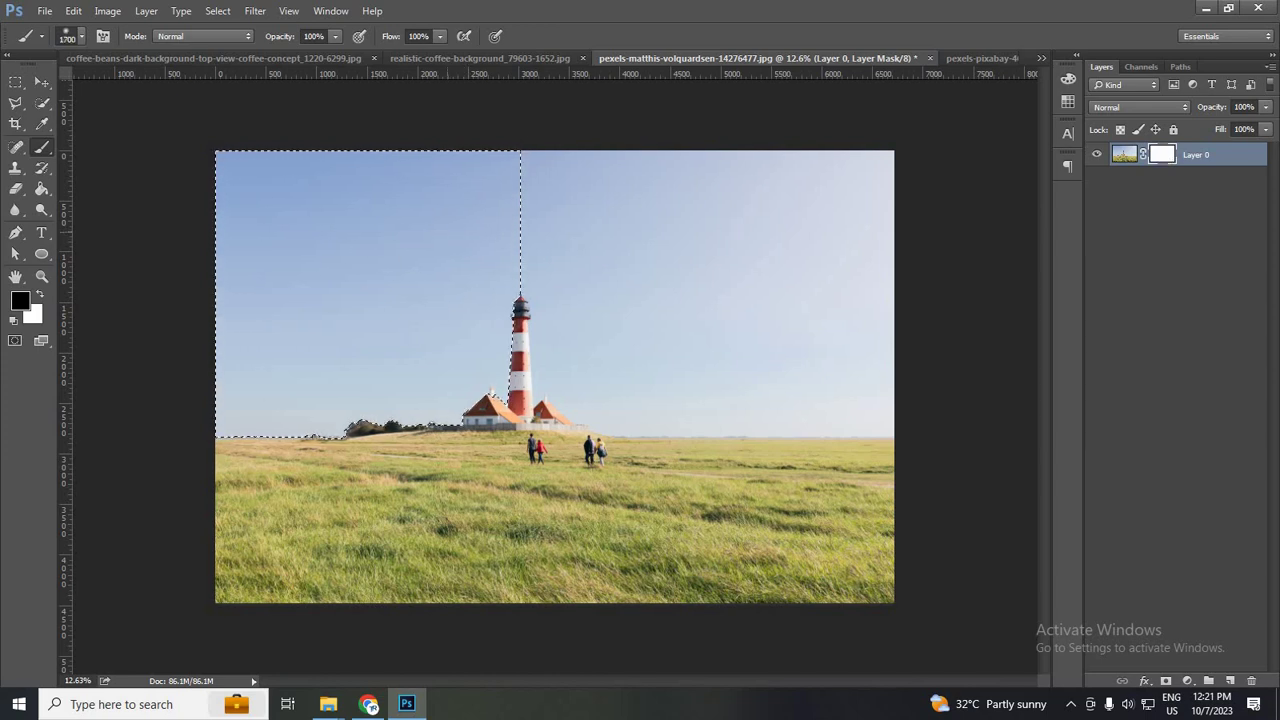
left_click_drag(270, 195, 330, 290)
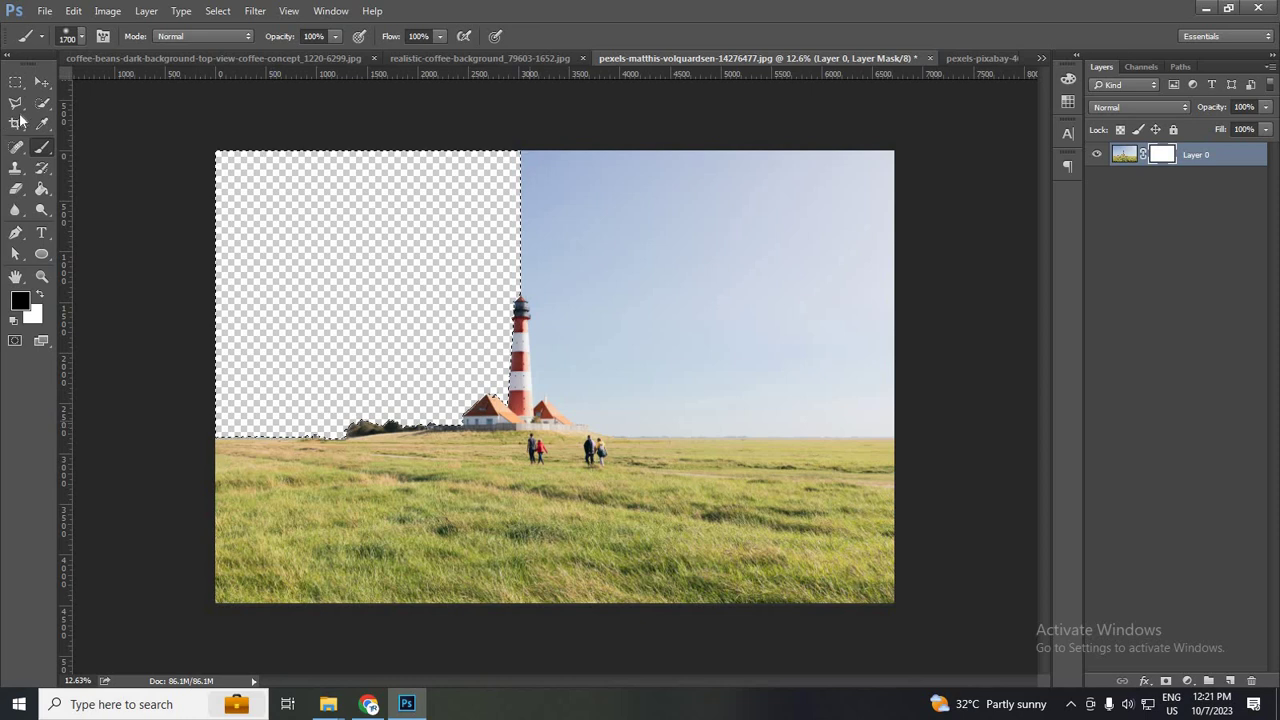
left_click(42, 81)
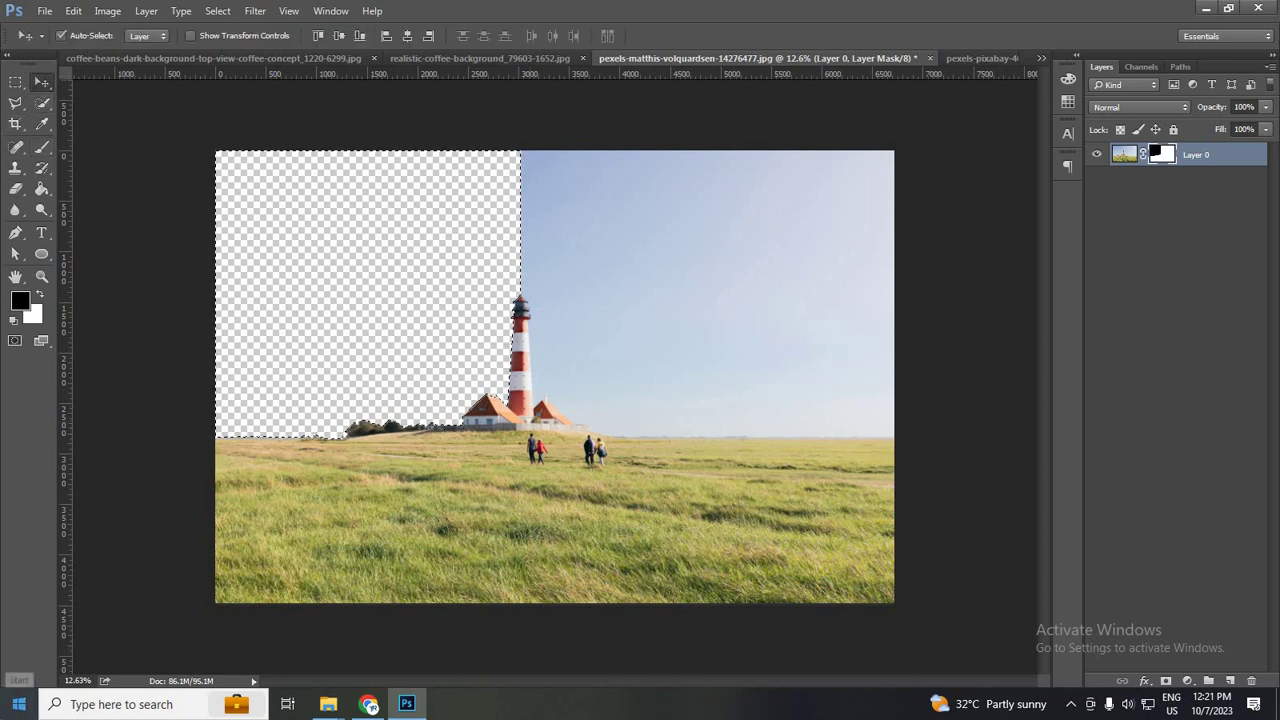
key("ctrl+d")
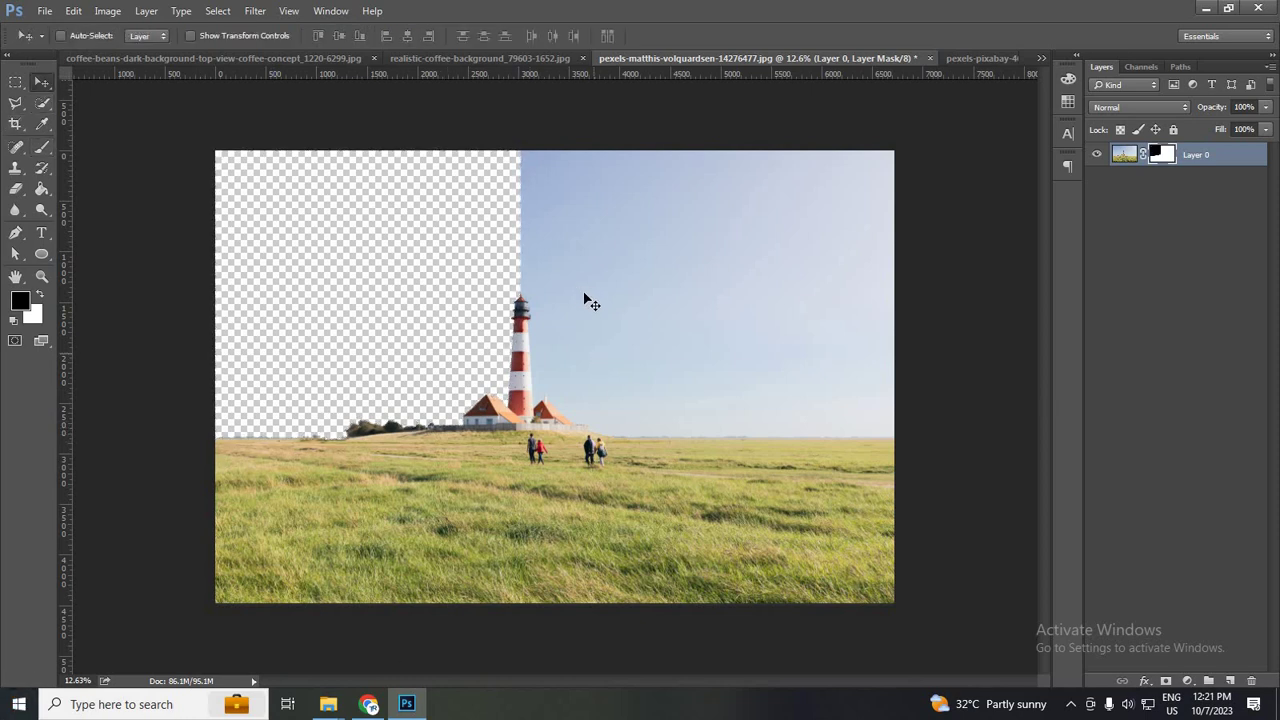
Select the sky right of the lighthouse and paint it black on the mask, then deselect
left_click(1122, 154)
left_click(44, 103)
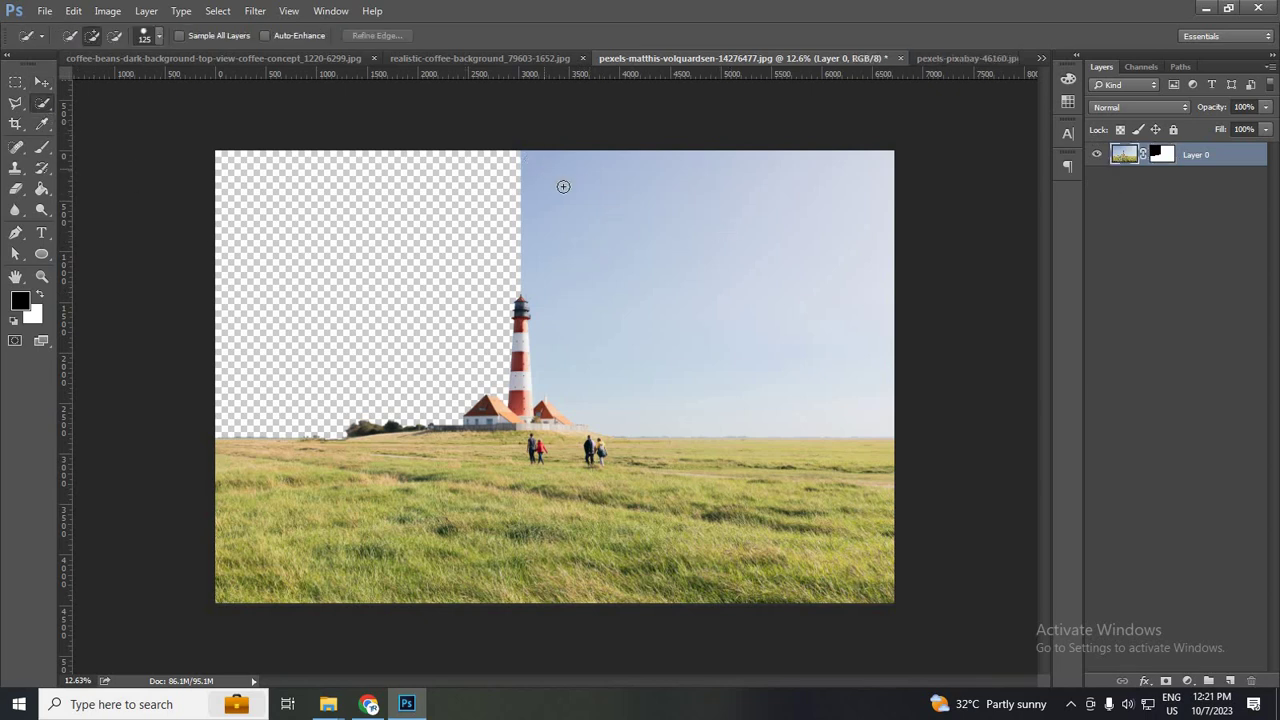
mouse_move(608, 214)
left_mouse_down()
mouse_move(532, 225)
mouse_move(523, 240)
left_mouse_up()
mouse_move(531, 295)
left_mouse_down()
mouse_move(556, 395)
mouse_move(656, 426)
mouse_move(687, 264)
left_mouse_up()
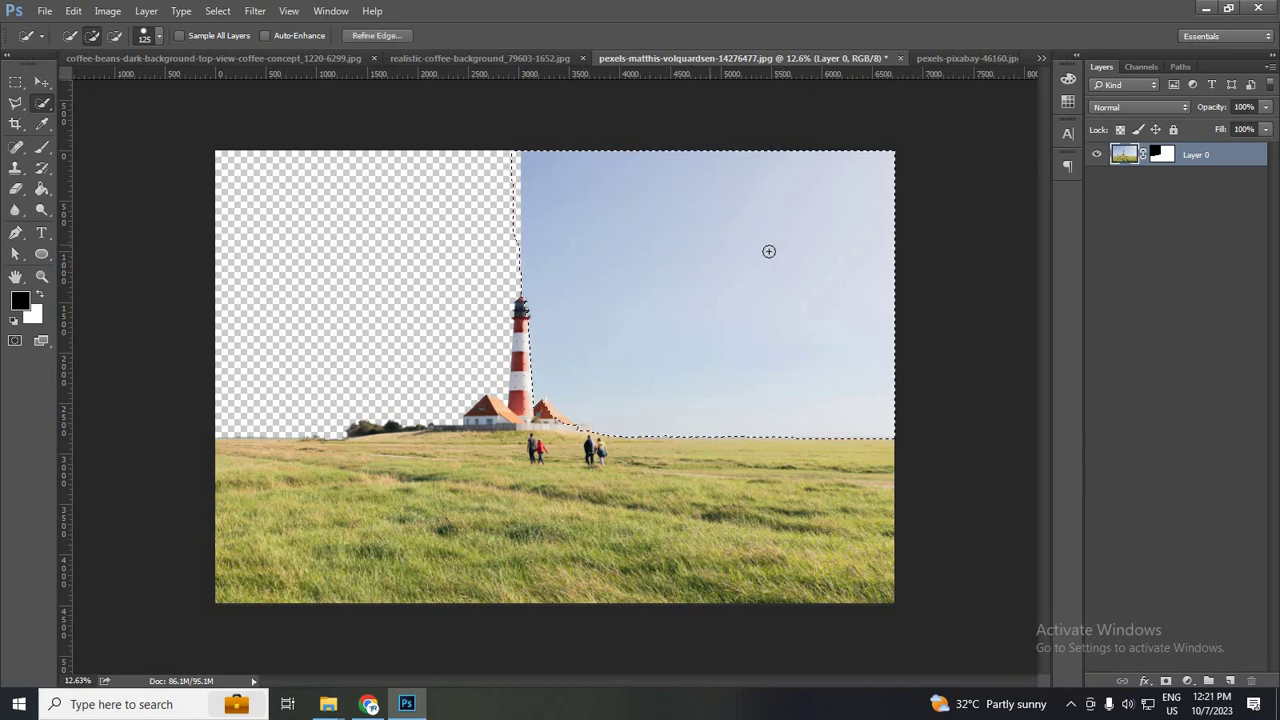
left_click(1165, 154)
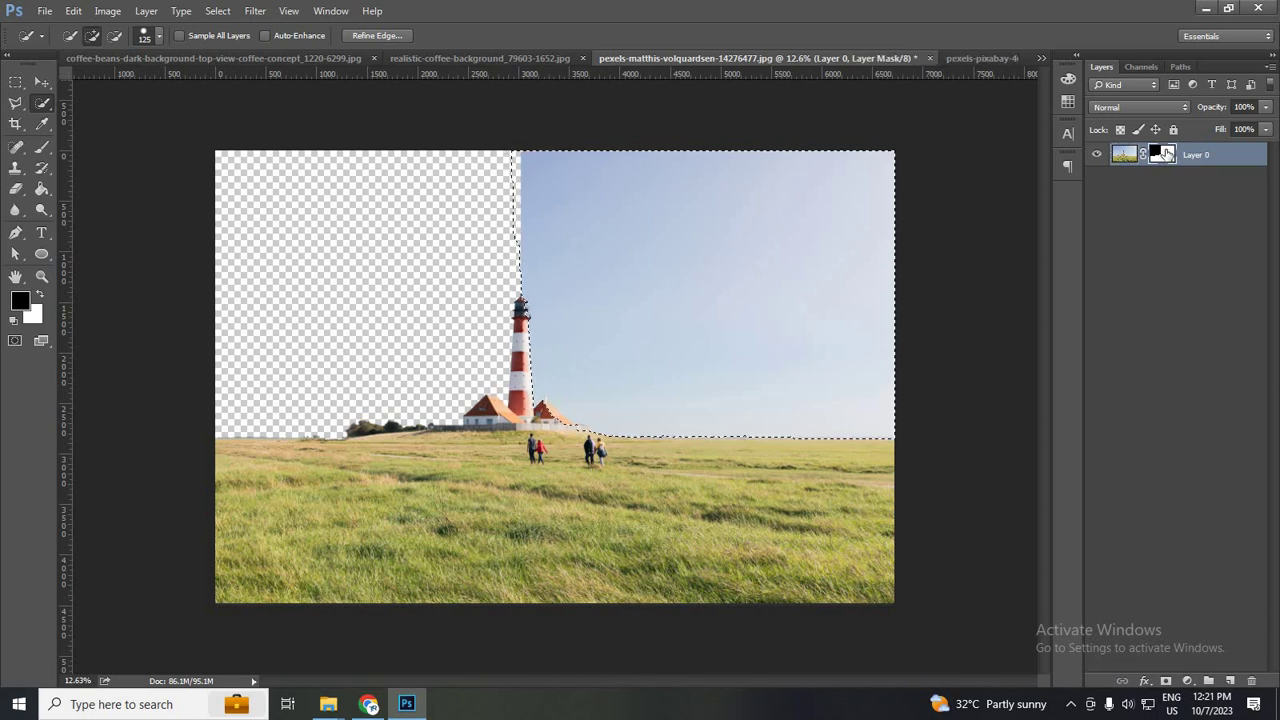
left_click(49, 143)
mouse_move(640, 200)
left_mouse_down()
mouse_move(760, 210)
mouse_move(630, 250)
mouse_move(790, 295)
mouse_move(720, 355)
left_mouse_up()
left_click_drag(580, 390, 845, 385)
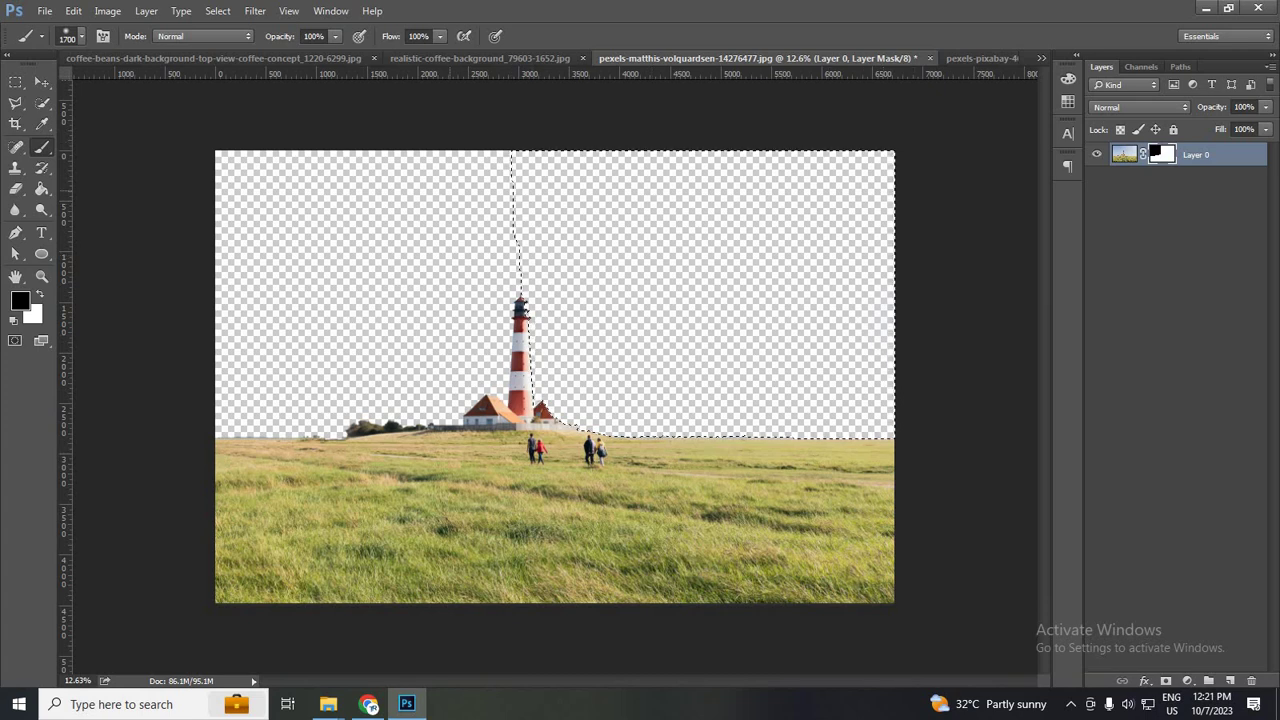
left_click(42, 81)
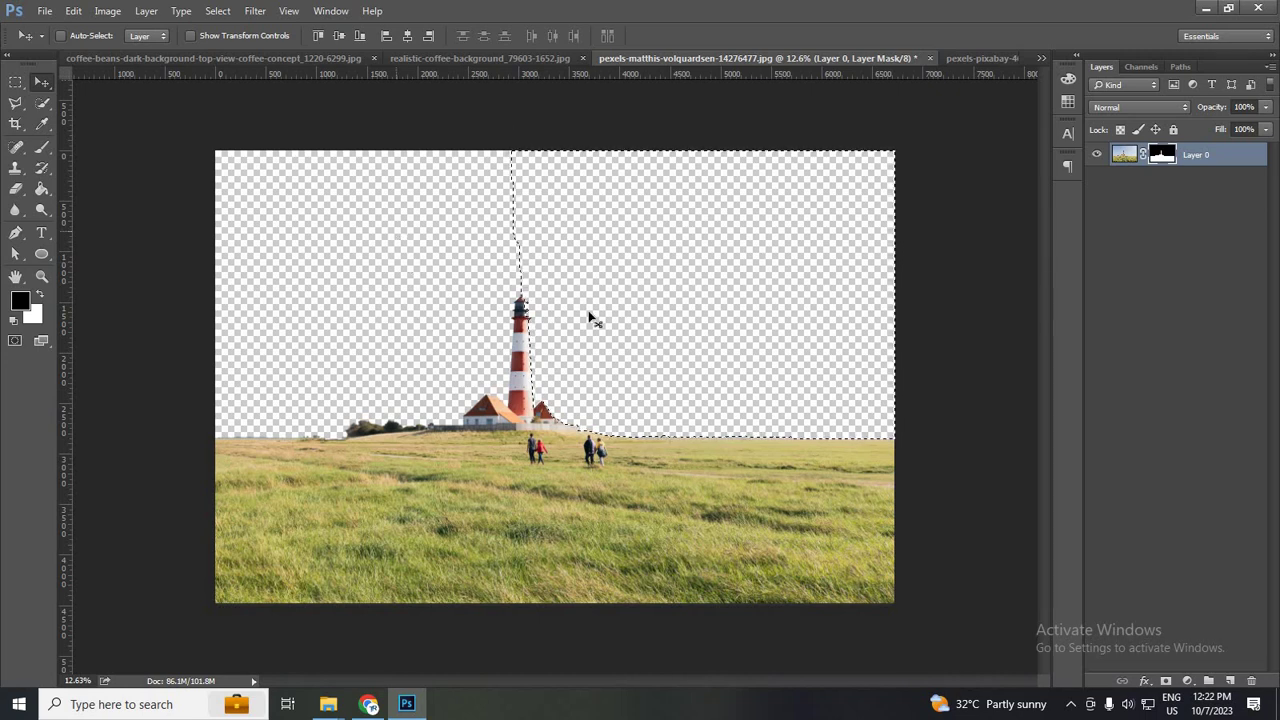
key("ctrl+d")
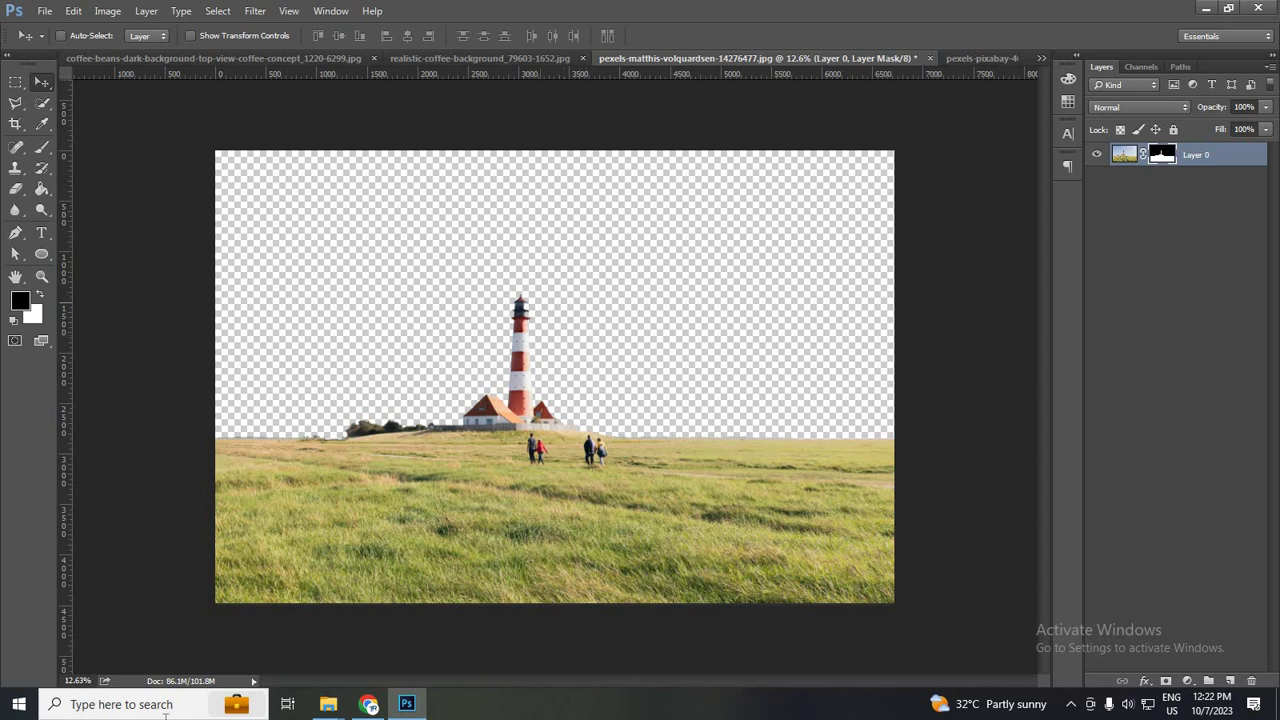
Make the masked pexels-matthis-volquardsen lighthouse document the active image
left_click(485, 61)
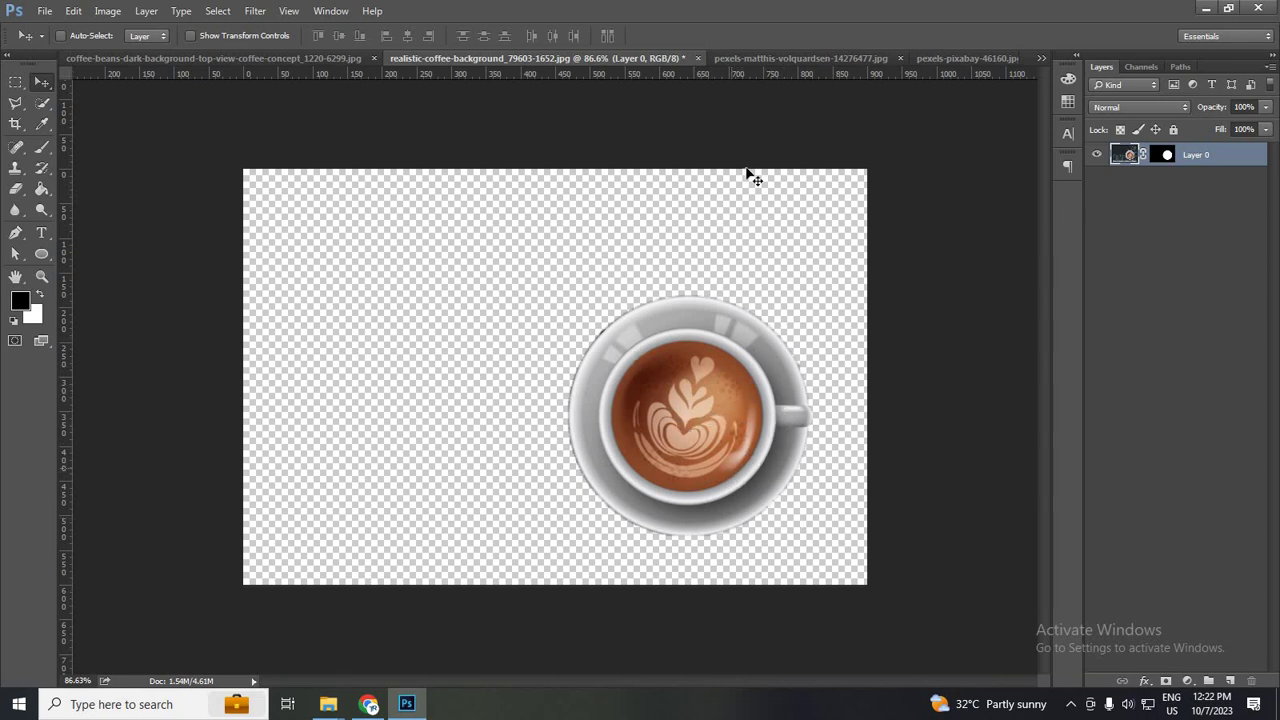
left_click(791, 60)
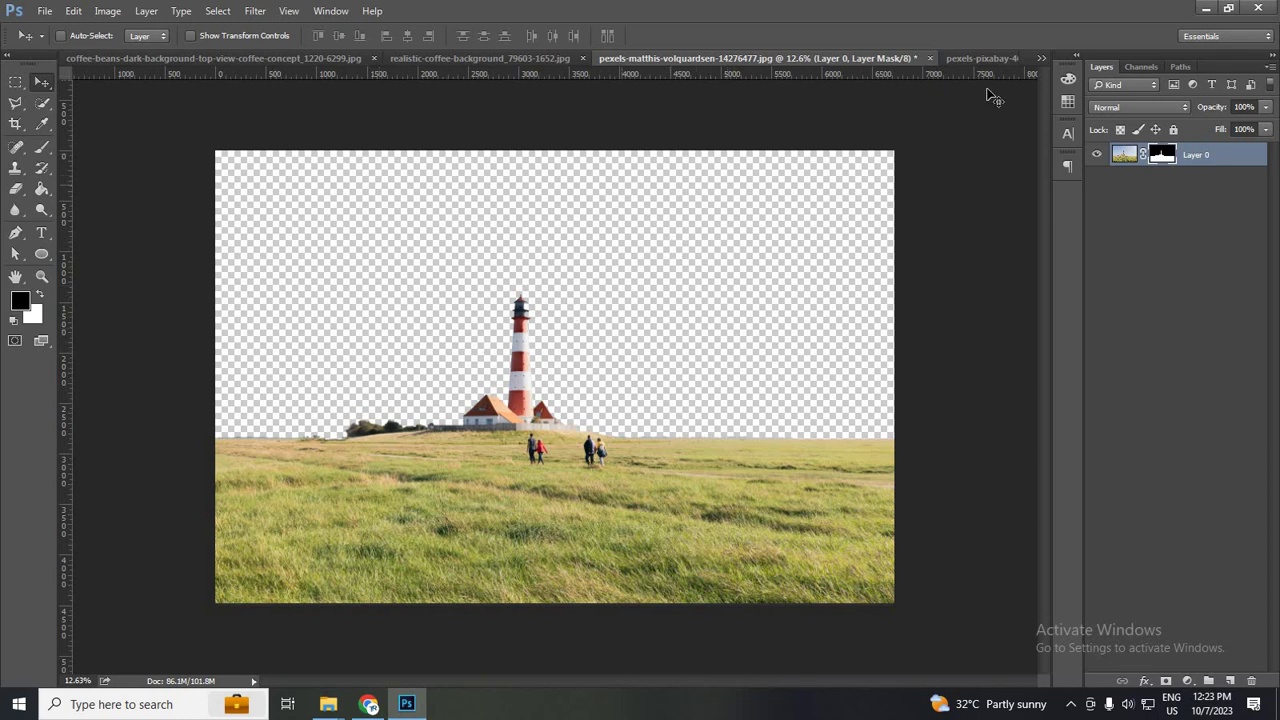
Paste the cloudy sky photo into the lighthouse document as Layer 1 beneath Layer 0
key("ctrl+Tab")
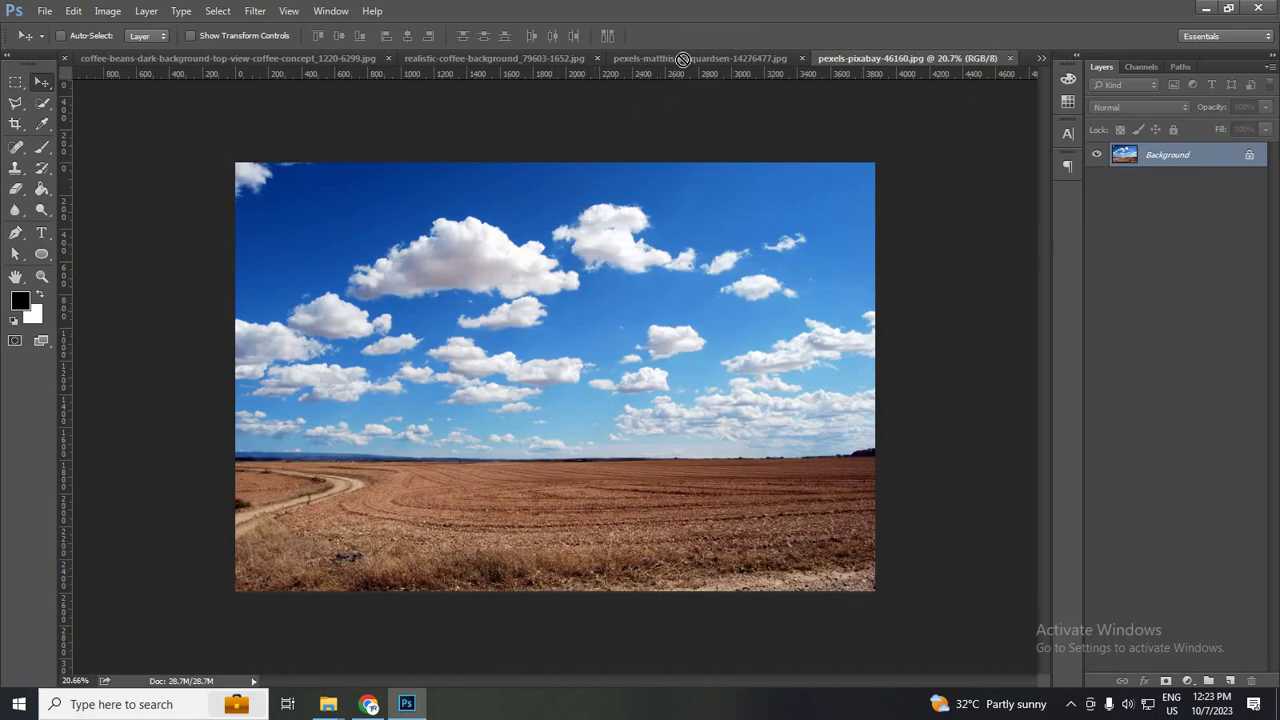
key("ctrl+shift+Tab")
key("ctrl+v")
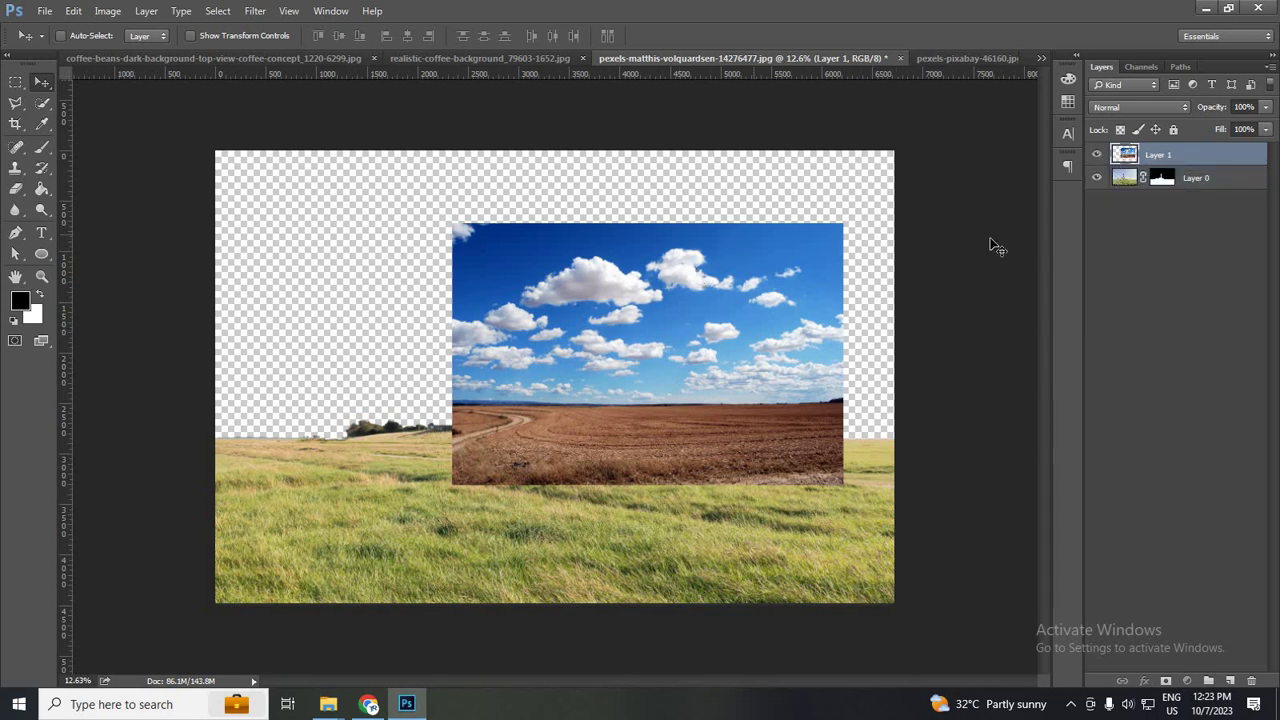
left_click_drag(1223, 207, 1223, 195)
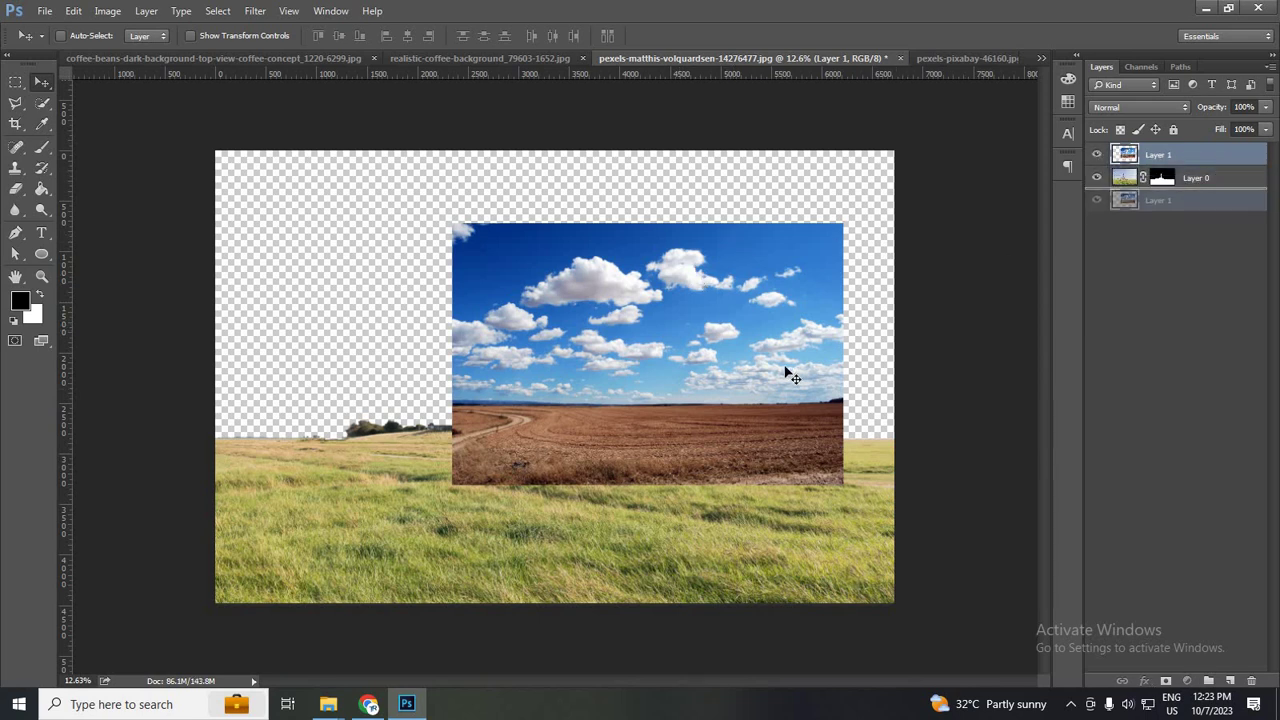
left_click_drag(496, 282, 553, 323)
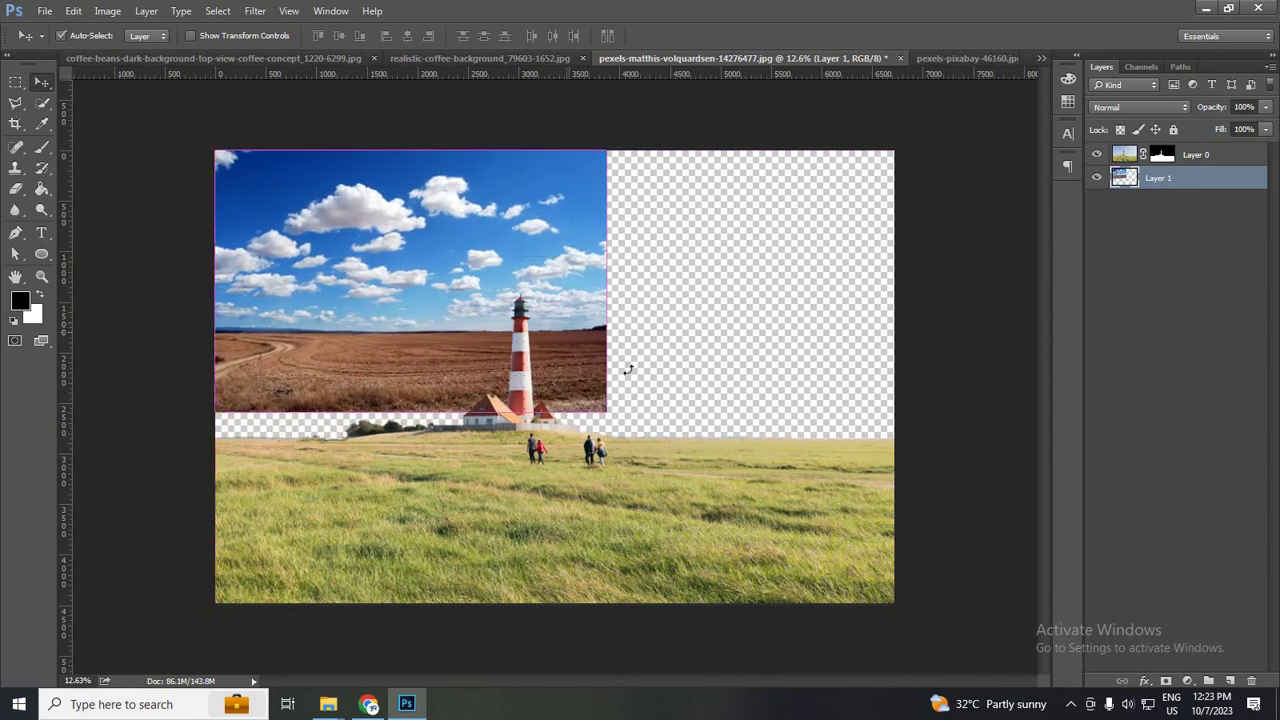
Scale and position the sky layer so it fills the whole canvas
key("ctrl+t")
left_click_drag(860, 580, 865, 567)
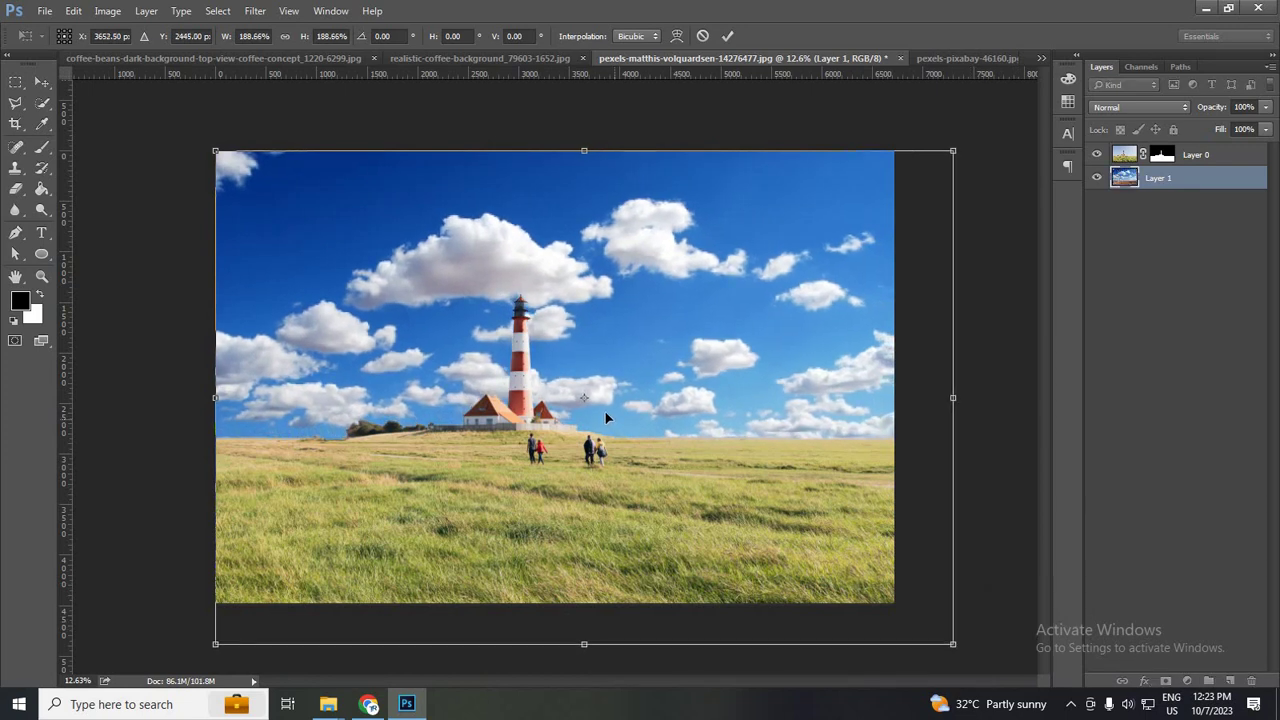
left_click_drag(604, 410, 705, 383)
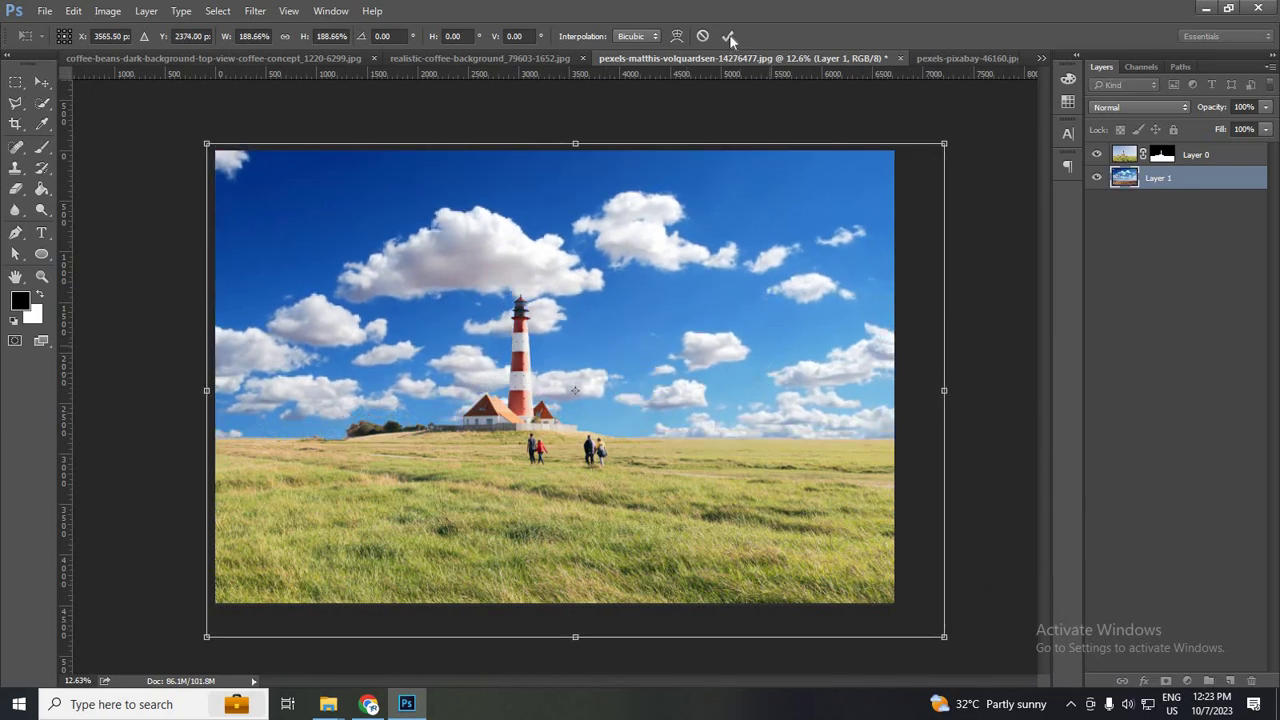
key("Return")
key("ctrl+z")
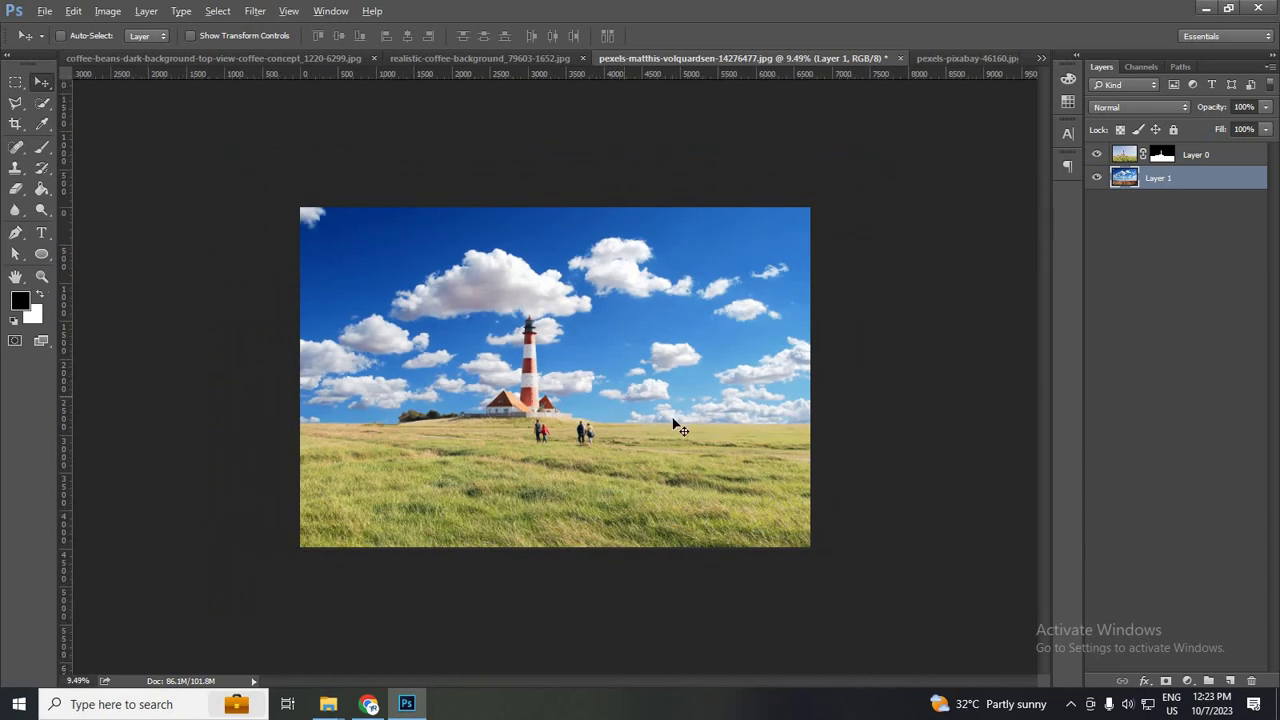
key("ctrl+z")
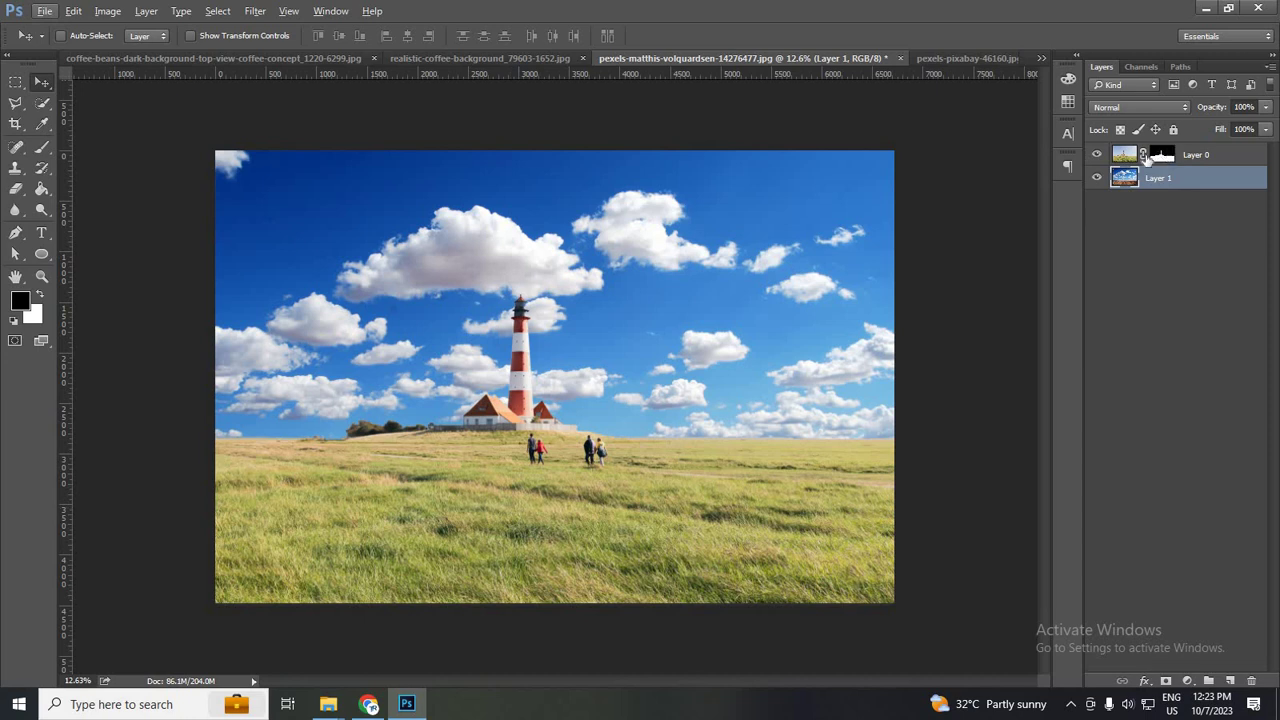
Disable and re-enable Layer 0's mask so the lighthouse shows against the cloudy blue sky
left_click(1099, 155)
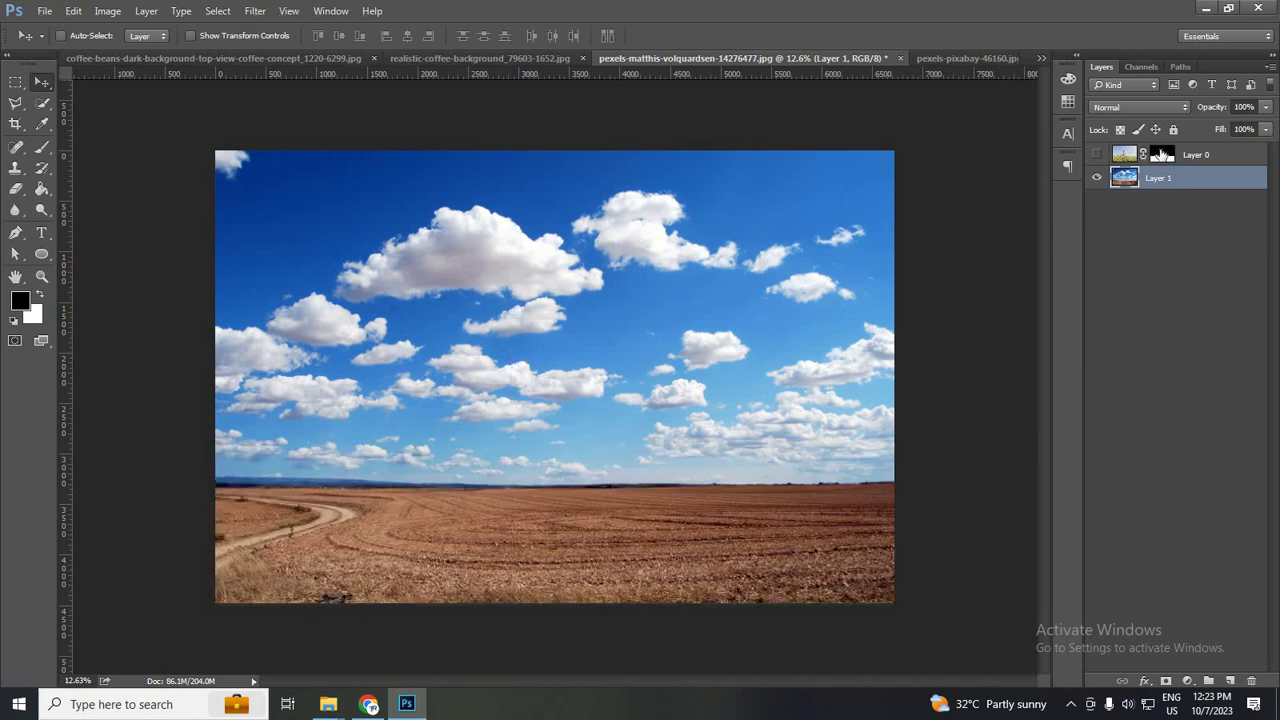
left_click(1164, 155)
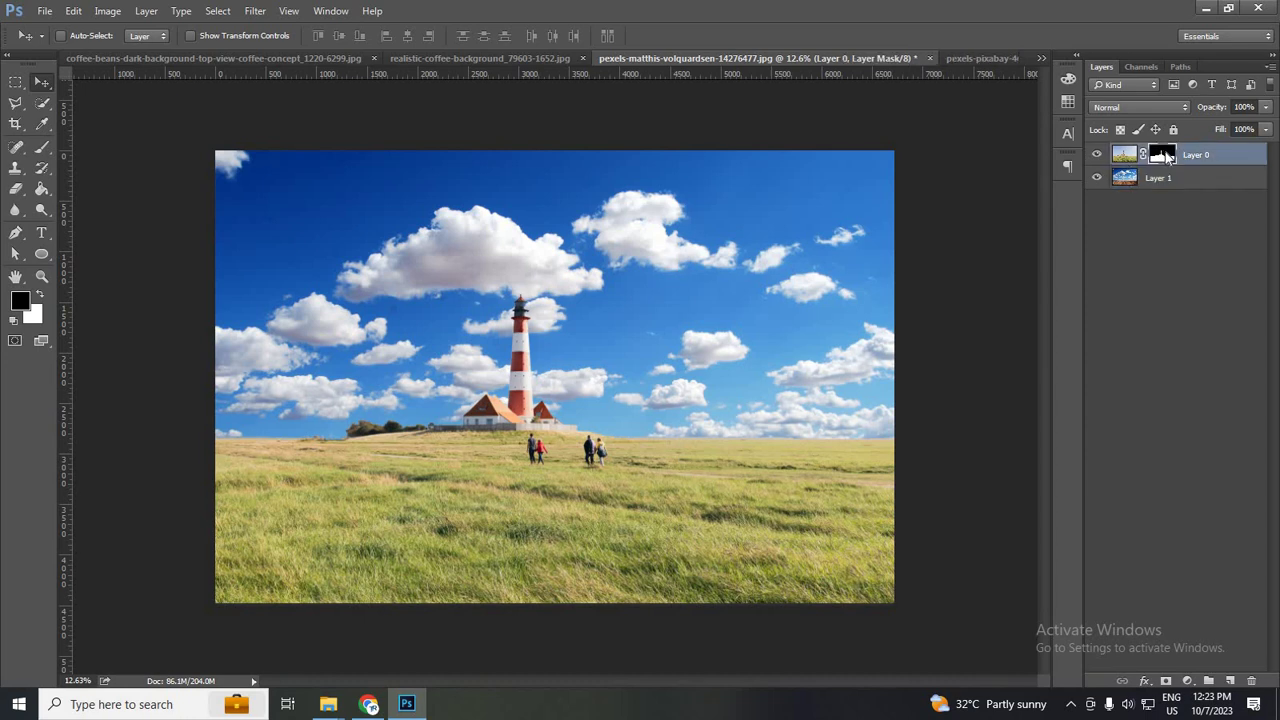
right_click(1168, 157)
left_click(1171, 163)
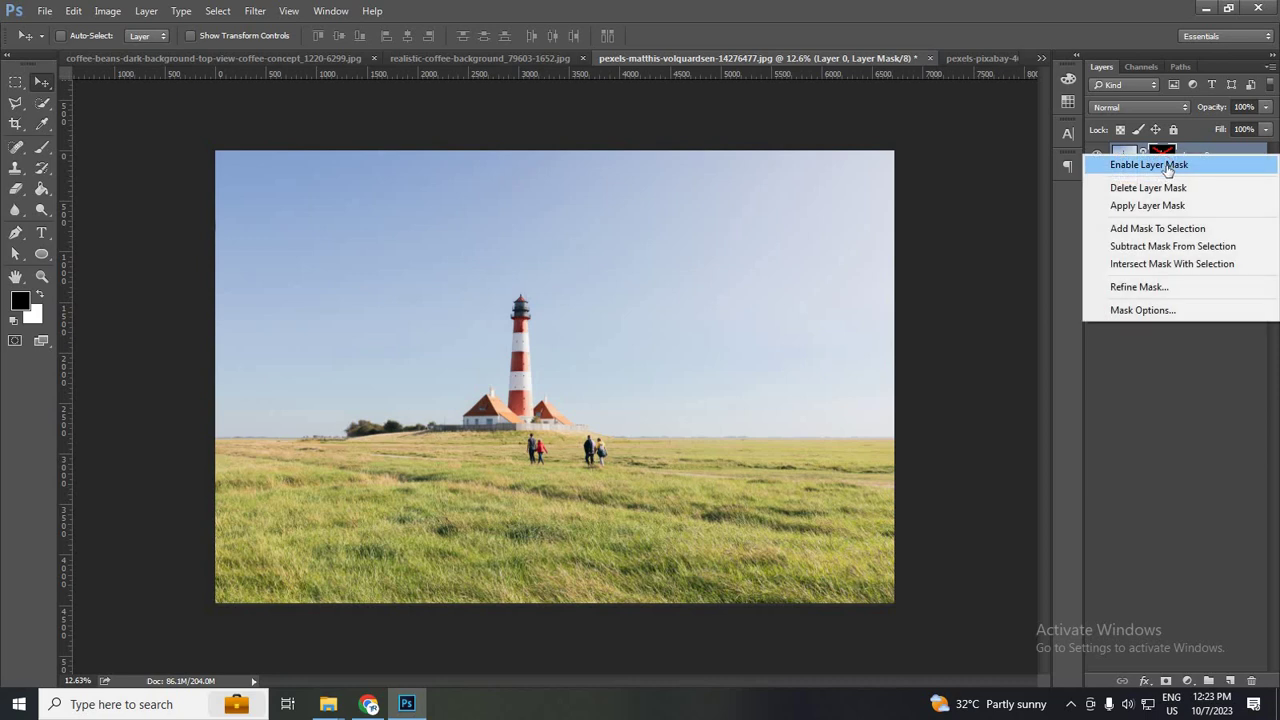
left_click(1166, 166)
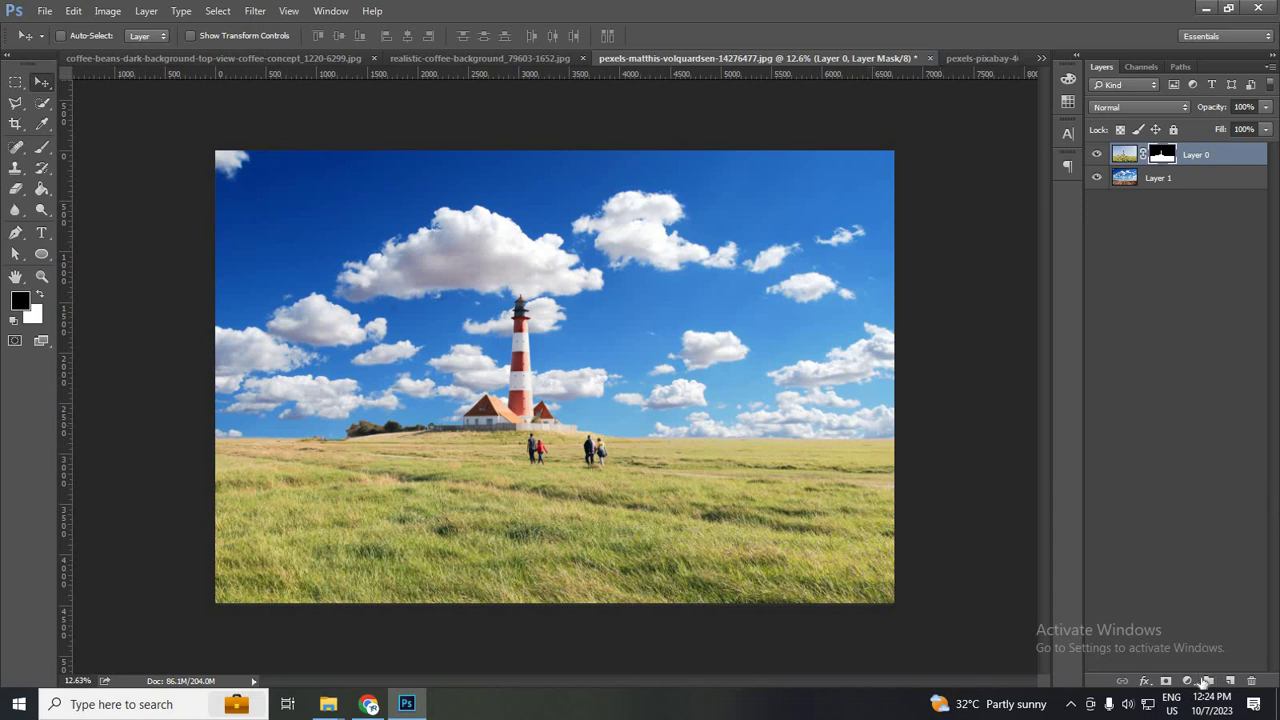
Add a Brightness/Contrast adjustment layer clipped to the lighthouse layer
left_click(1187, 680)
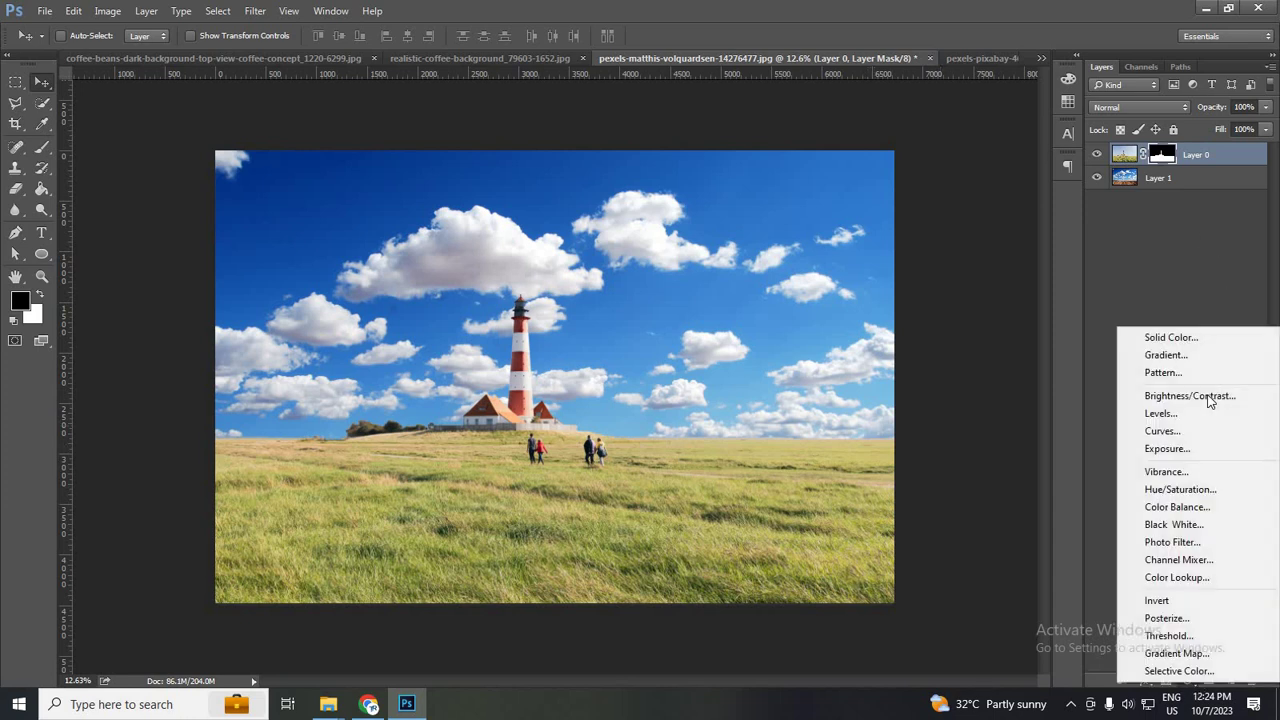
left_click(1200, 395)
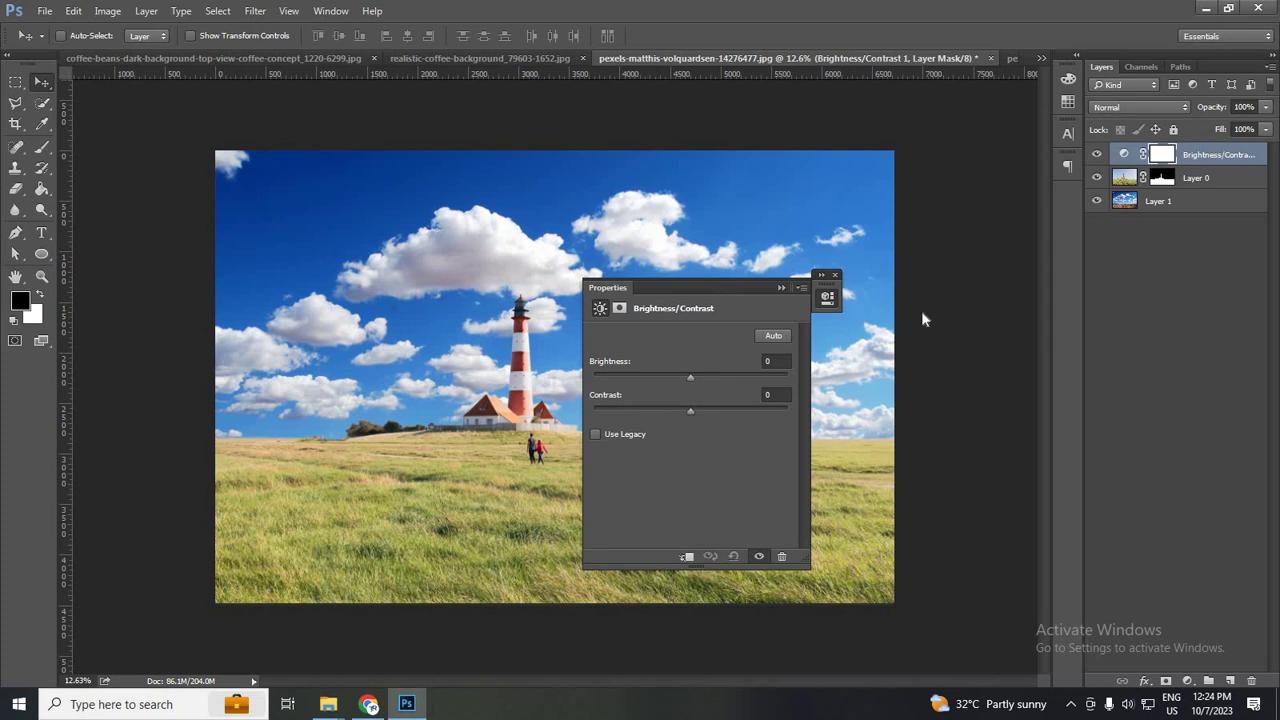
left_click_drag(735, 292, 950, 320)
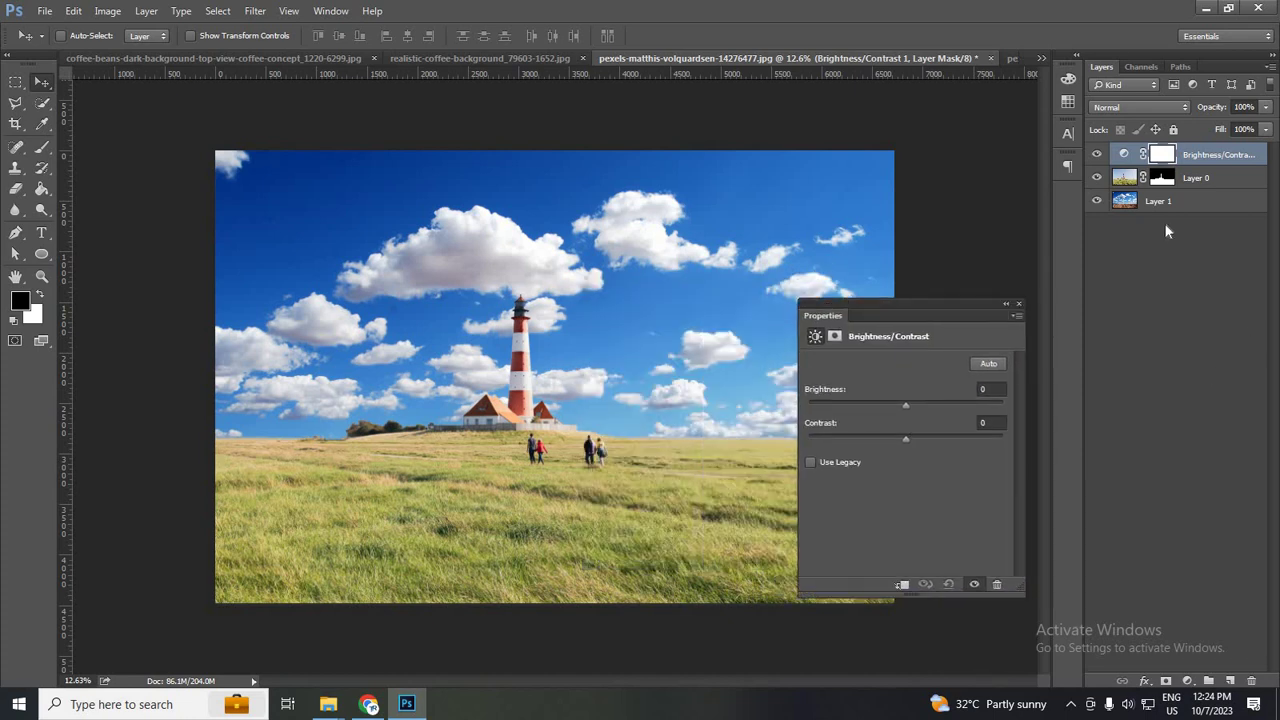
right_click(1217, 154)
left_click(1101, 179)
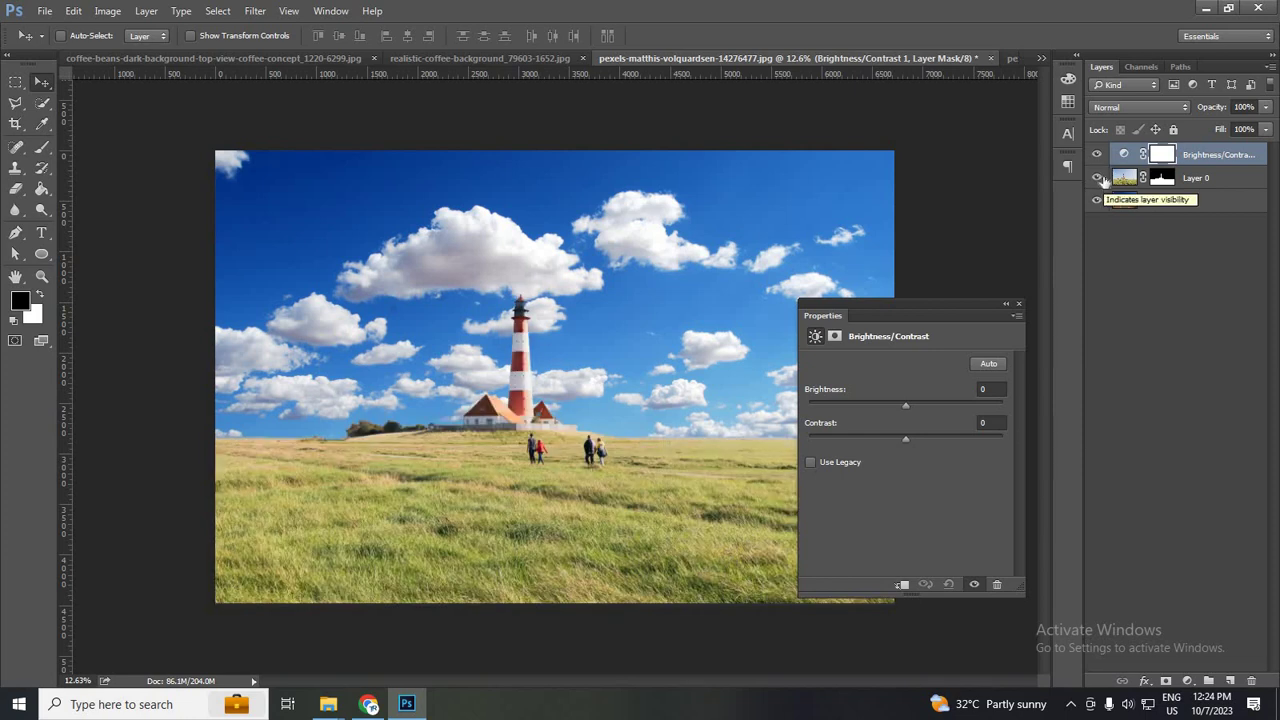
right_click(1208, 179)
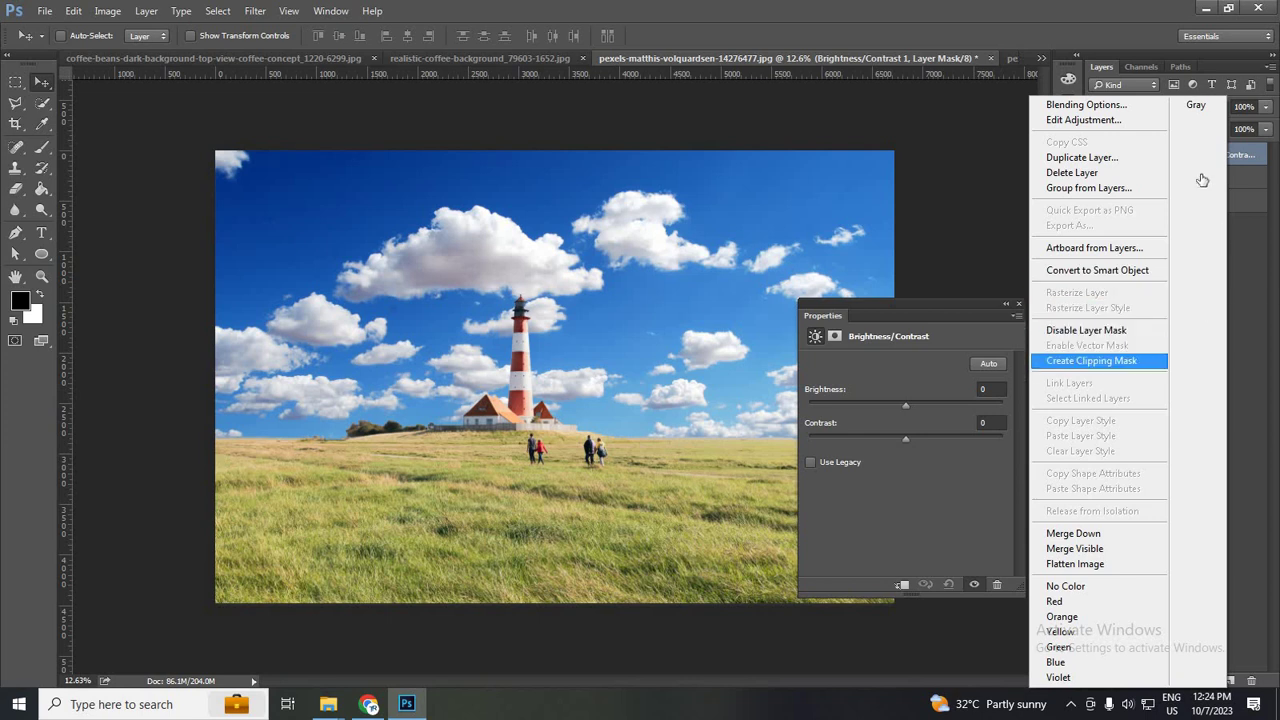
left_click(1092, 360)
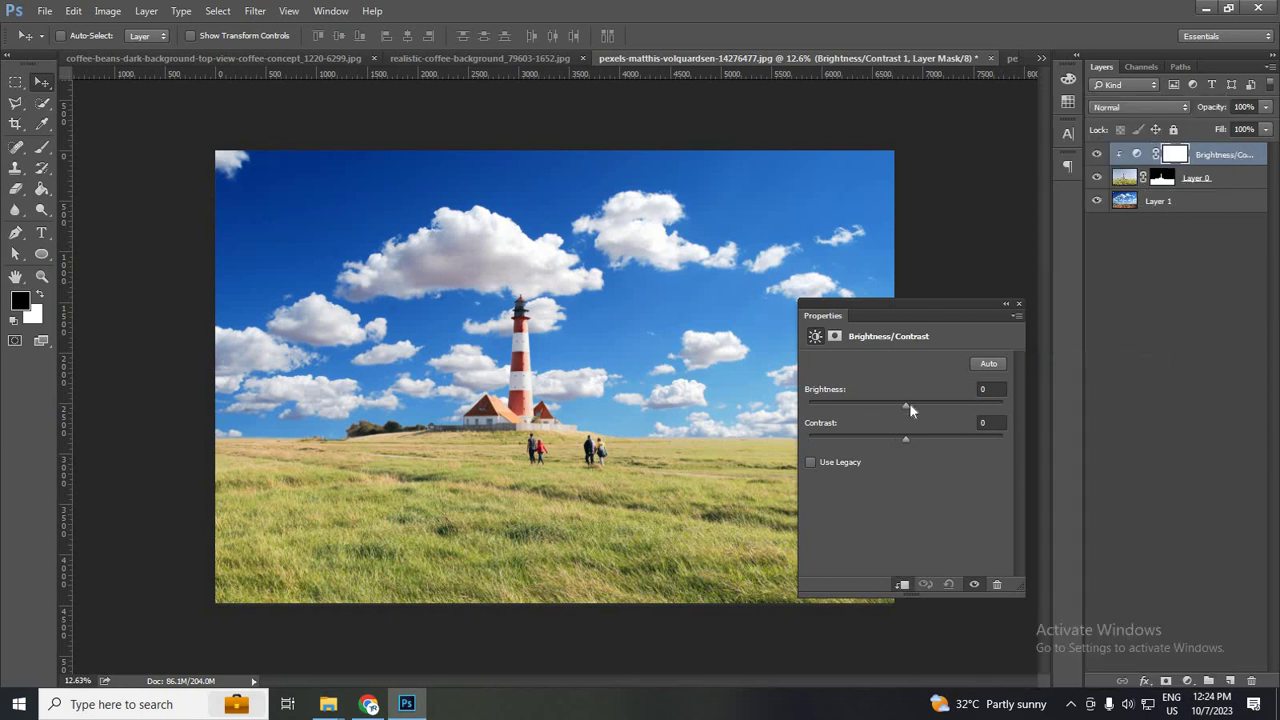
Set the adjustment to Brightness 16 and Contrast 60, then collapse its Properties panel
left_click_drag(935, 401, 937, 447)
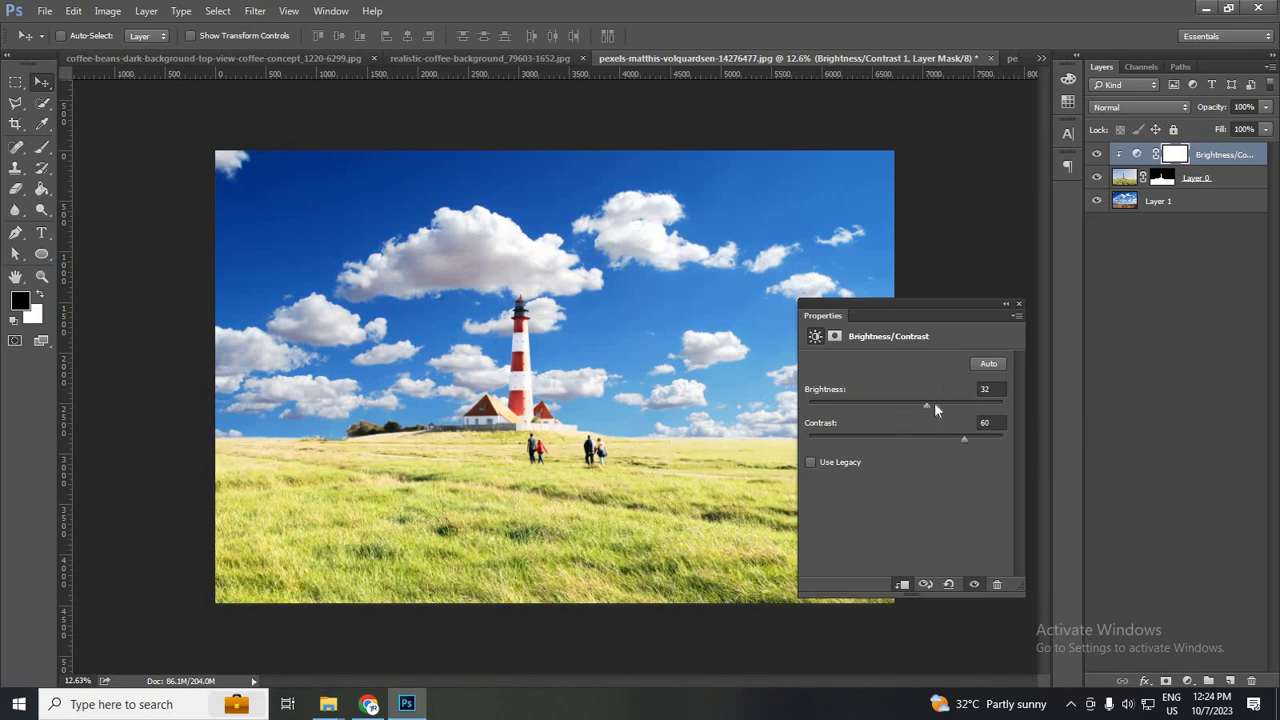
left_click_drag(920, 406, 916, 407)
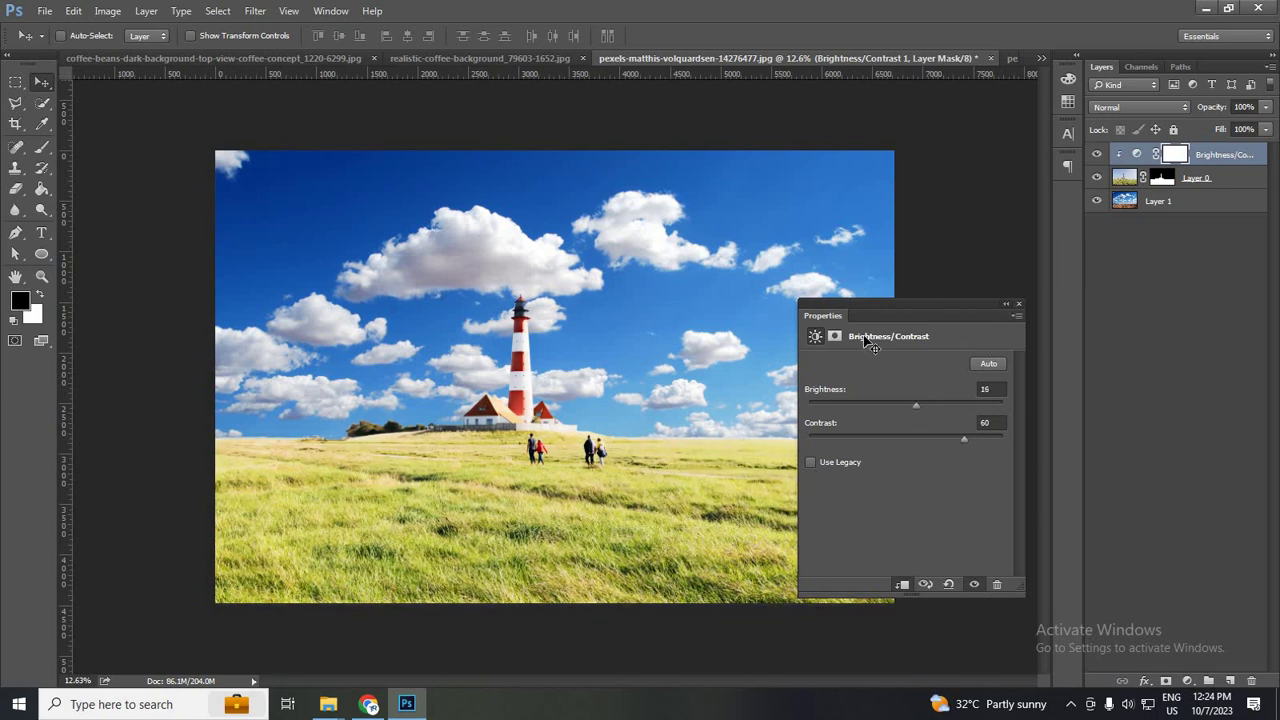
left_click(1006, 303)
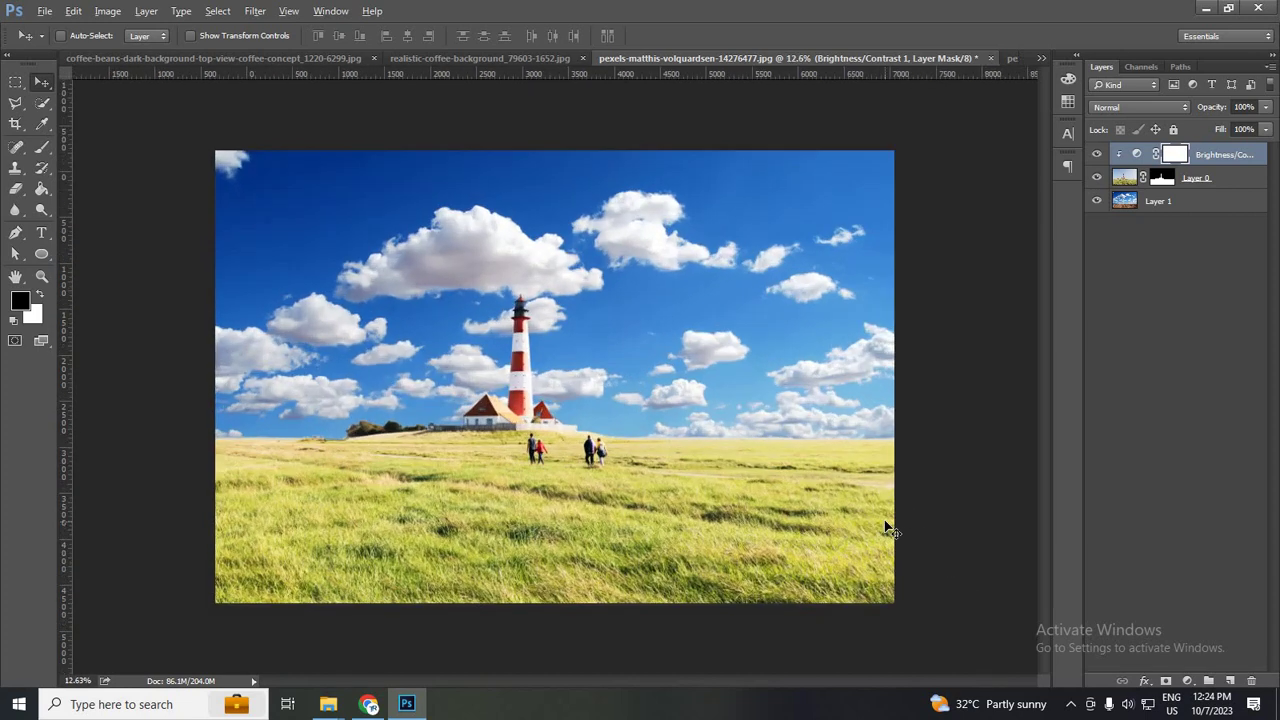
key("alt")
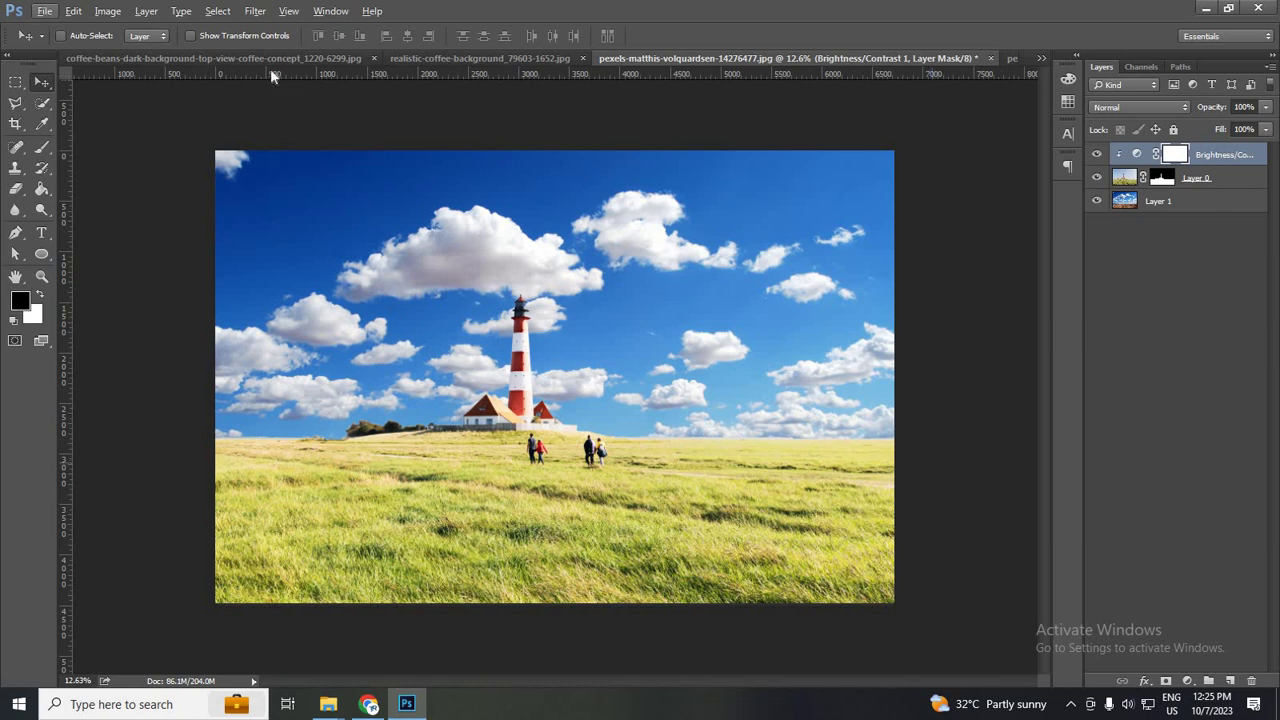
key("ctrl+Tab")
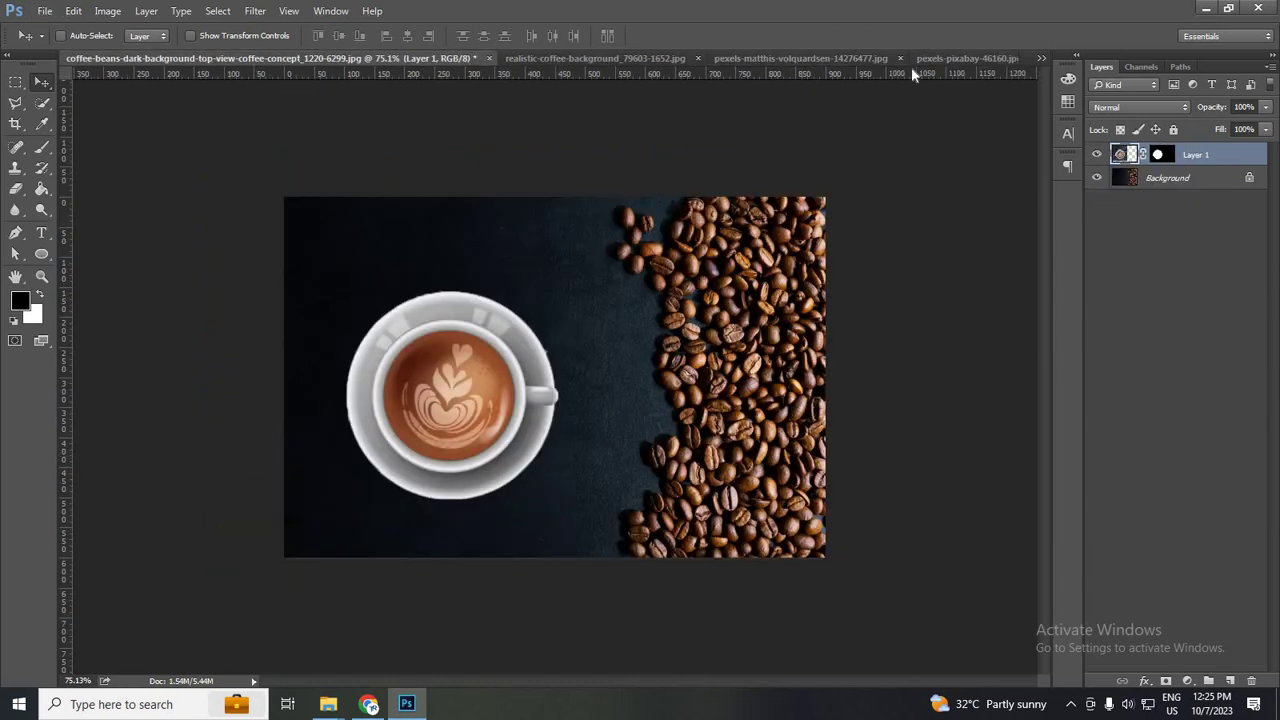
left_click(915, 60)
left_click(749, 63)
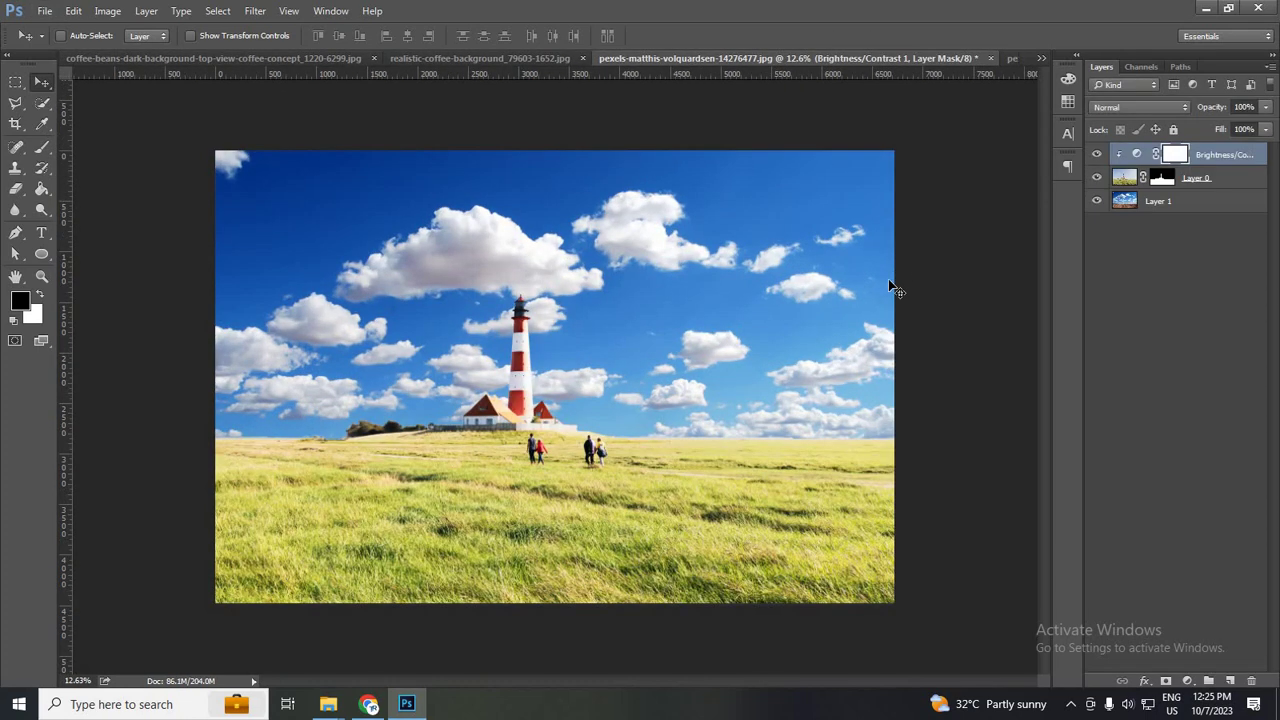